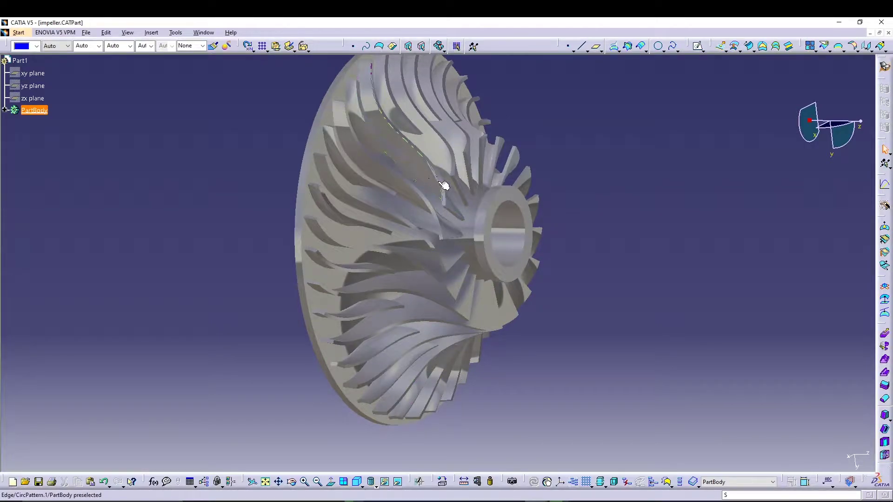
middle_drag(548, 108, 433, 95)
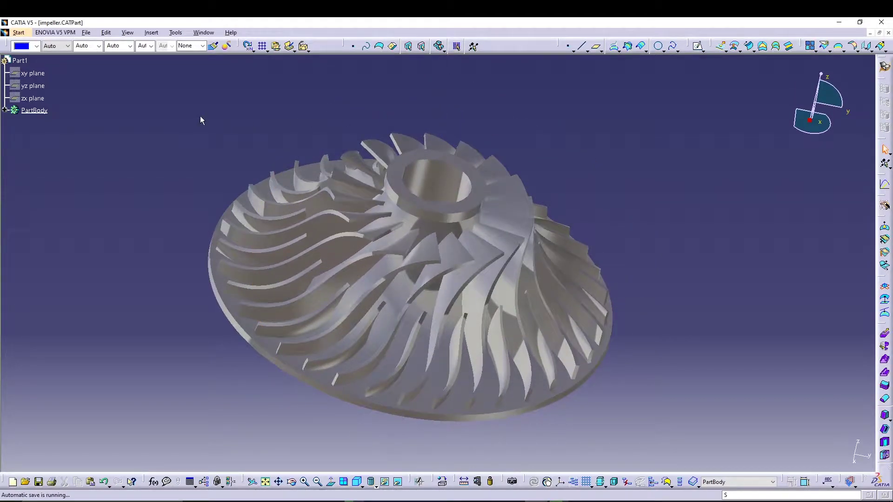
click(18, 32)
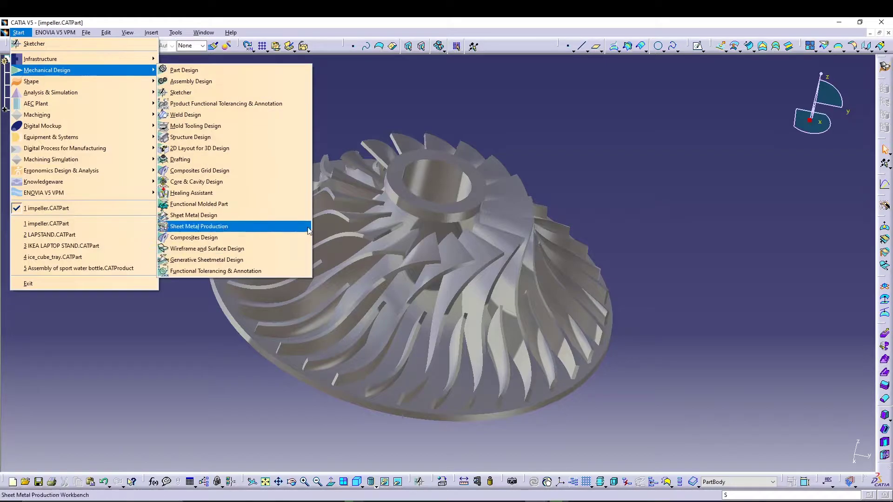
click(513, 181)
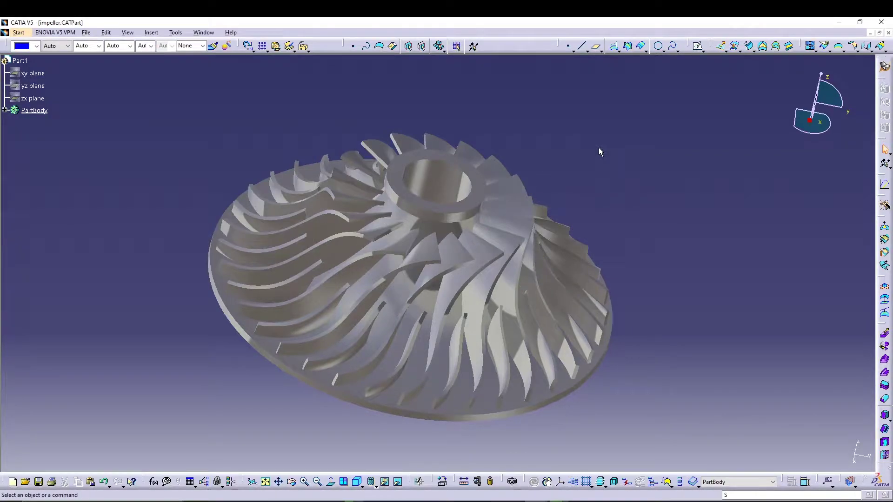
Step: Close the open impeller document and create a new Part document with the default settings
click(888, 33)
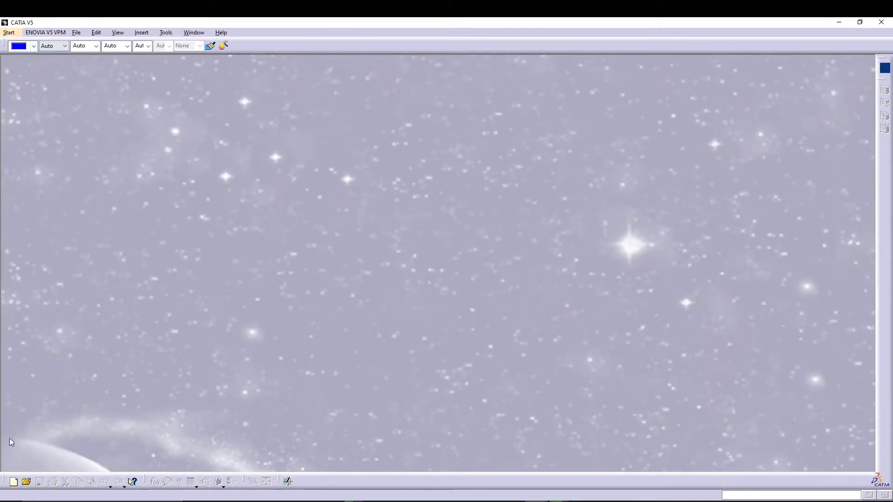
click(13, 482)
scroll(798, 401, down, 1)
scroll(798, 401, down, 3)
click(780, 401)
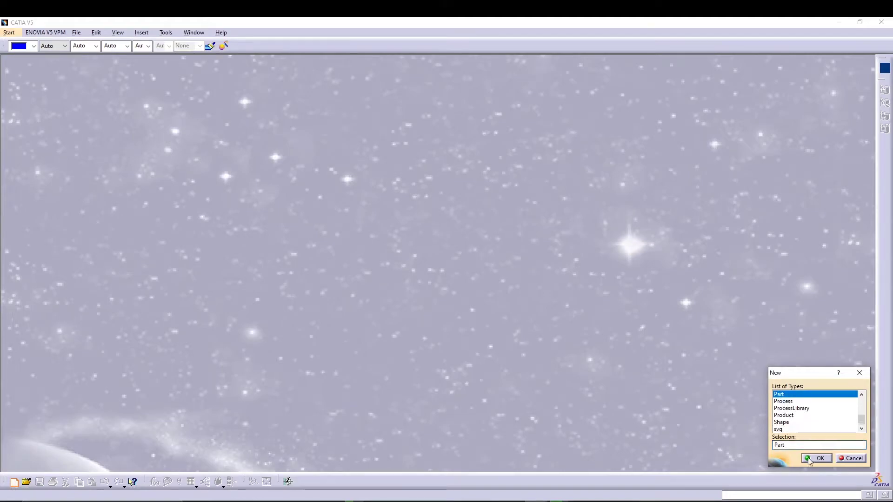
click(809, 459)
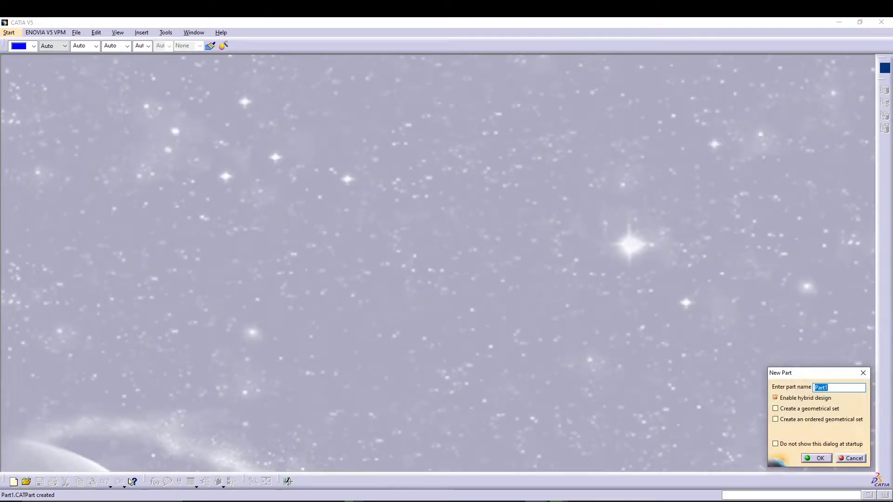
click(821, 458)
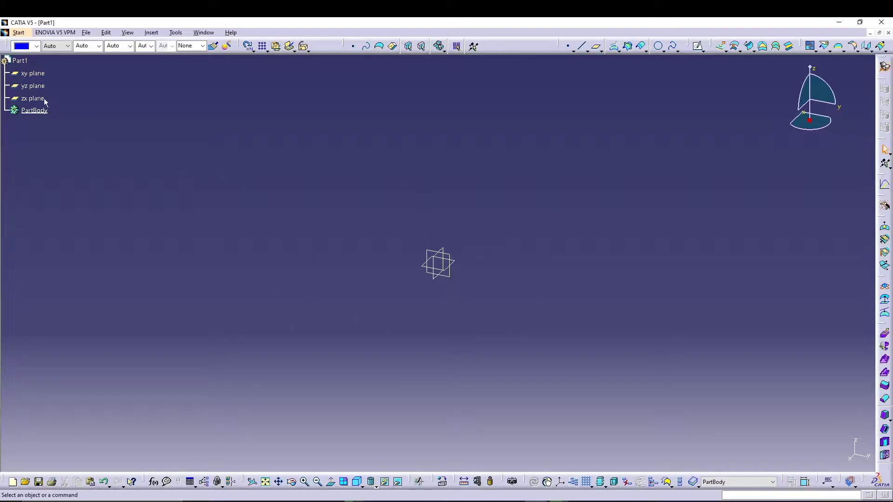
click(33, 85)
click(170, 107)
click(33, 87)
click(242, 124)
click(17, 33)
mouse_move(85, 82)
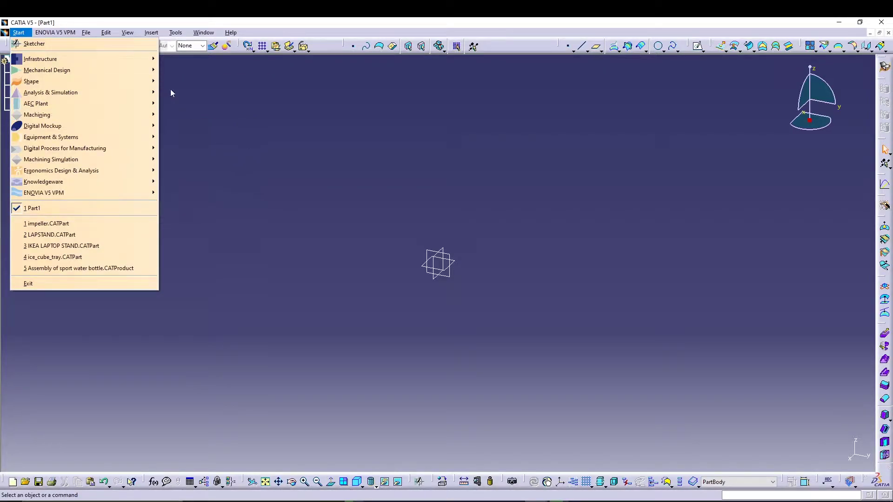
click(403, 91)
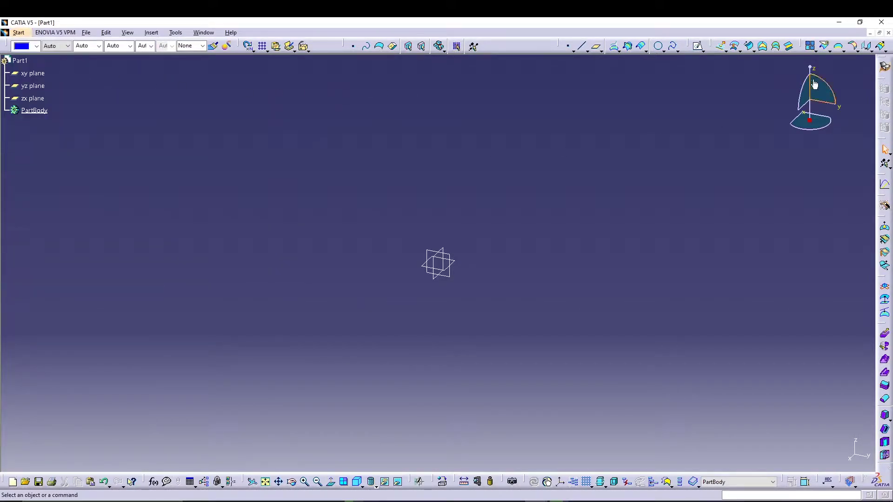
Step: Sketch a five-point spline on the yz plane, from about 91 mm up the vertical axis to about 139 mm along the horizontal axis
click(32, 86)
click(697, 47)
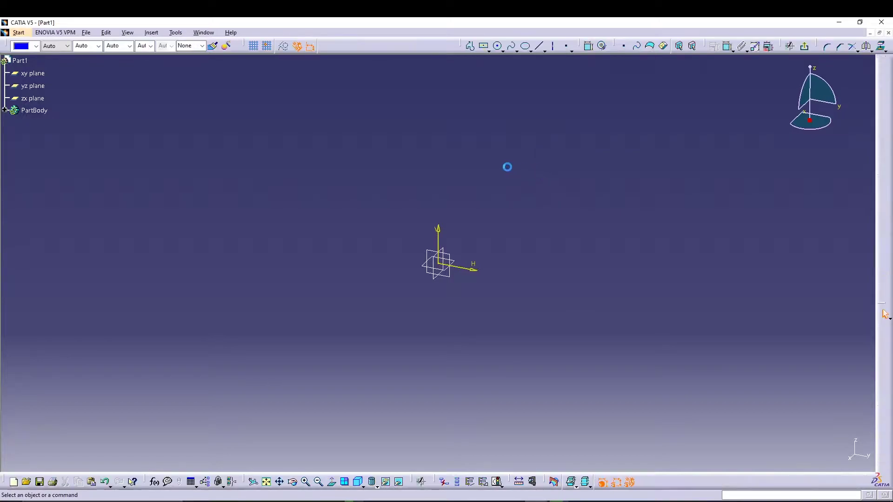
click(512, 47)
click(438, 105)
click(460, 108)
click(498, 178)
click(557, 229)
click(679, 264)
key(Escape)
click(653, 160)
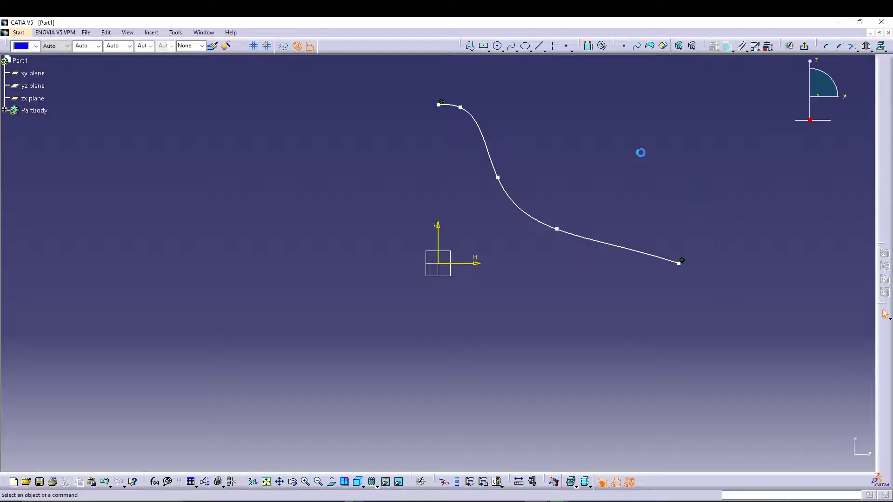
Step: Dimension the horizontal distances from the vertical axis to the spline's end point on the horizontal axis and its three intermediate points
click(727, 46)
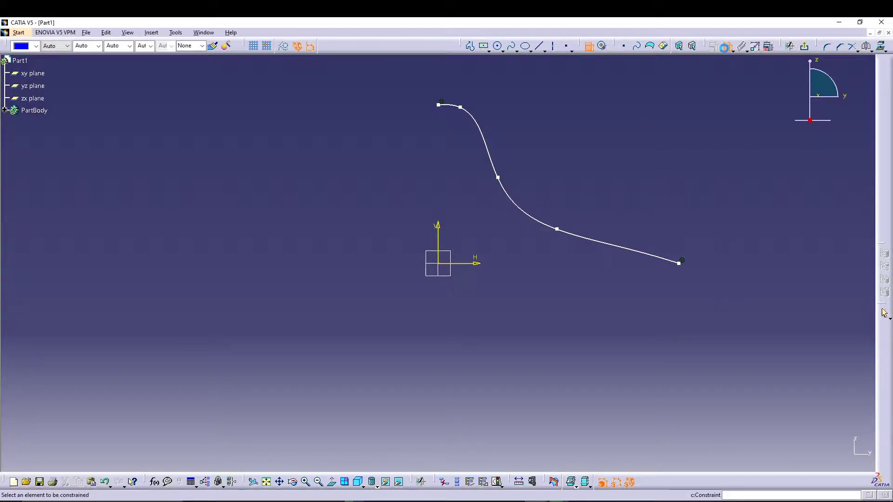
click(679, 263)
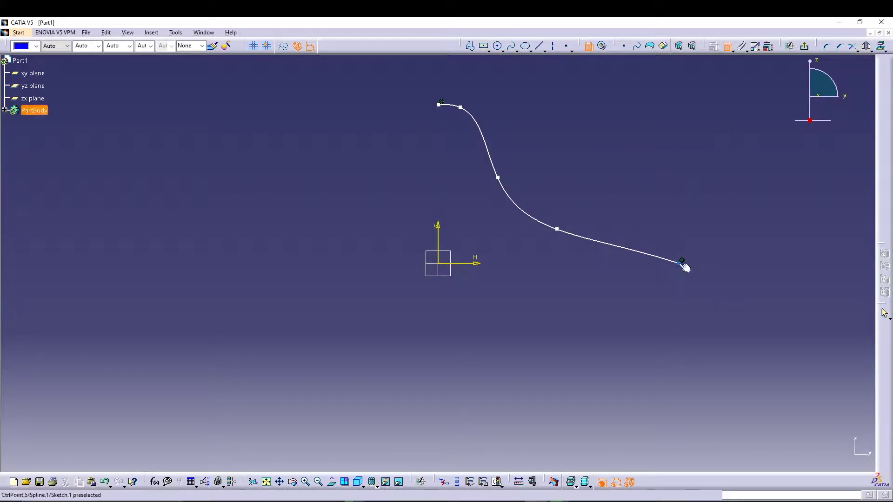
click(440, 241)
click(536, 303)
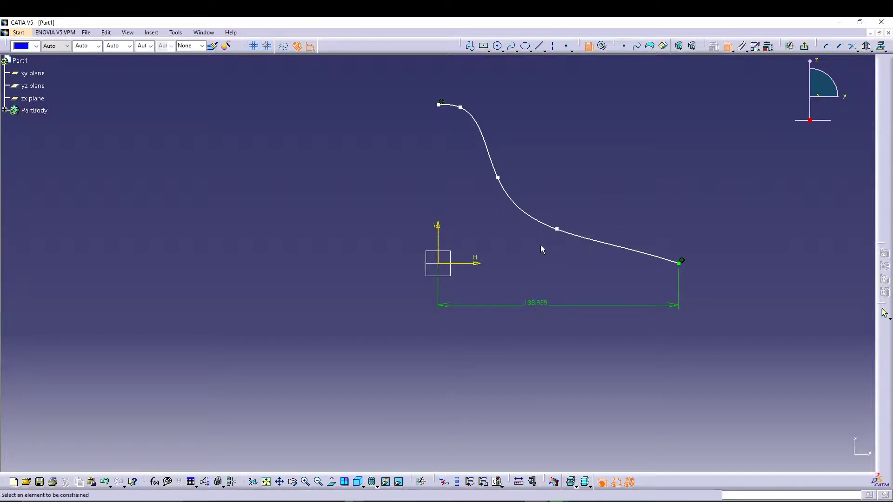
click(558, 230)
click(445, 232)
click(497, 335)
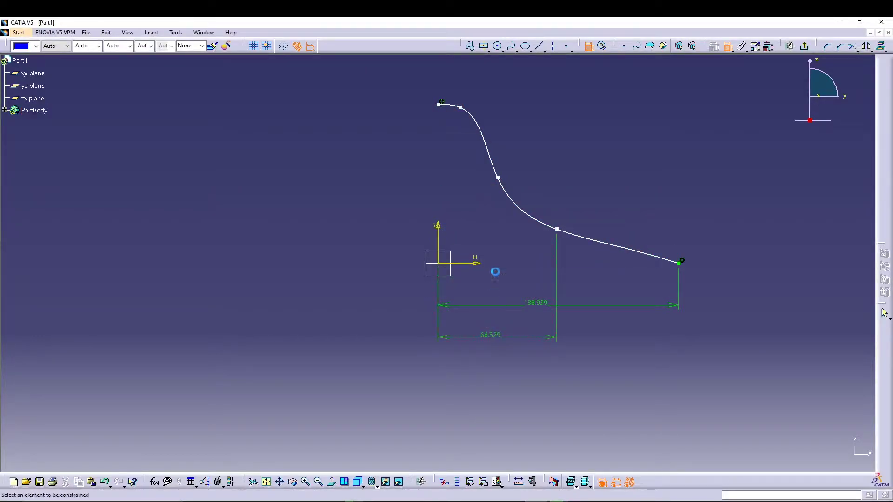
click(498, 177)
click(439, 226)
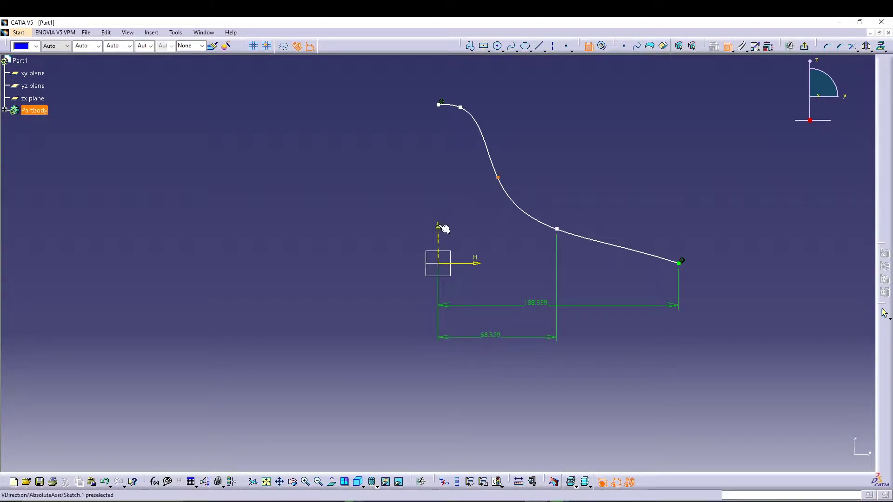
click(371, 191)
click(459, 110)
click(438, 223)
click(368, 143)
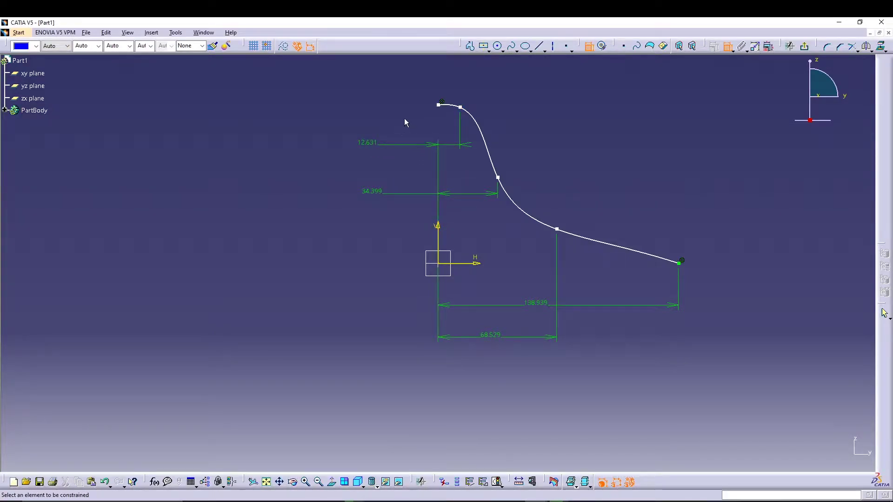
Step: Dimension the heights of the spline's upper end point and its three intermediate points above the horizontal axis
click(438, 105)
click(482, 268)
click(342, 203)
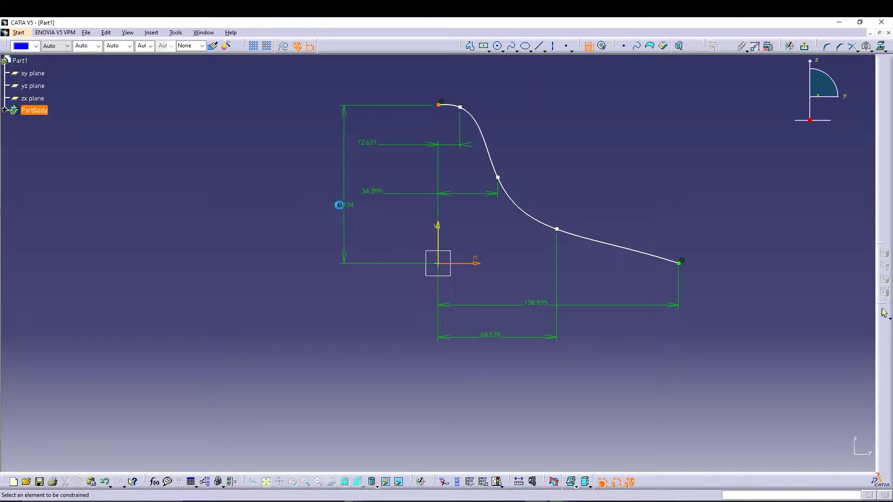
click(461, 108)
click(477, 264)
click(309, 232)
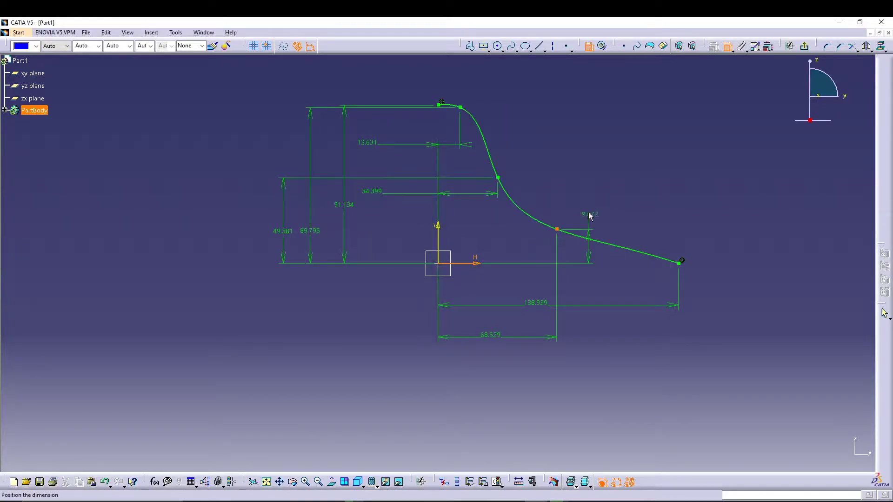
click(589, 212)
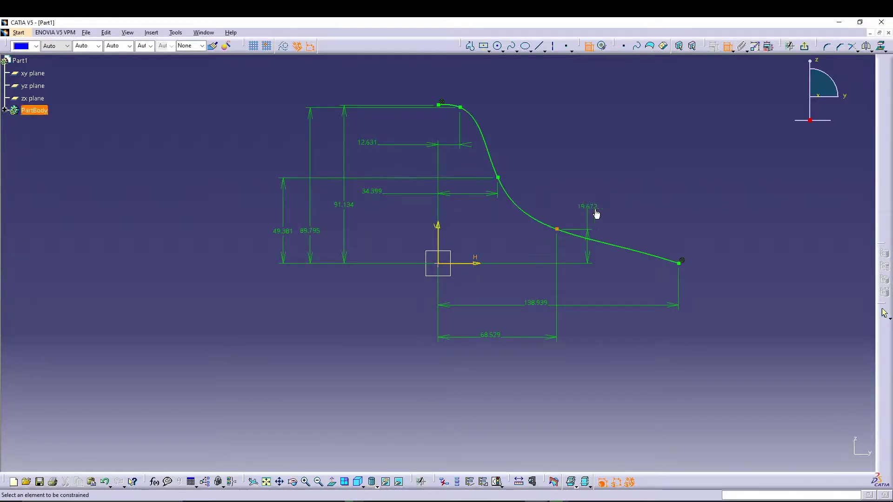
mouse_move(666, 209)
middle_down()
mouse_move(637, 200)
mouse_move(522, 225)
middle_up()
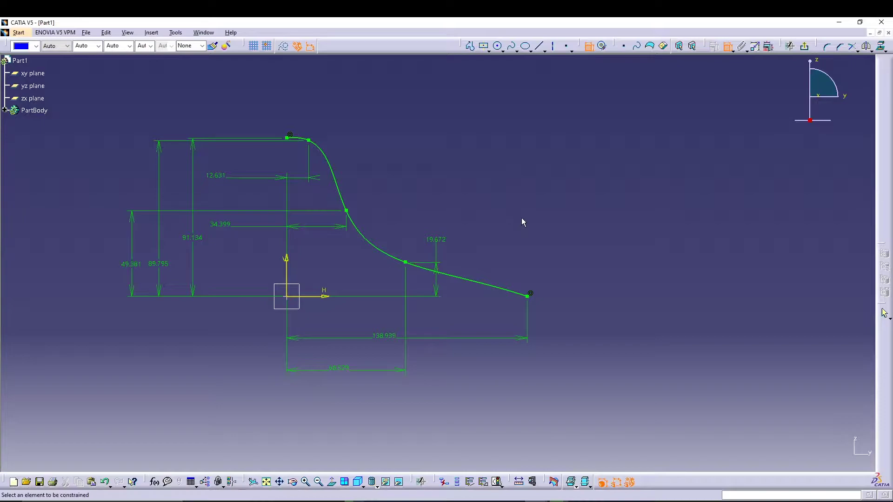
click(726, 47)
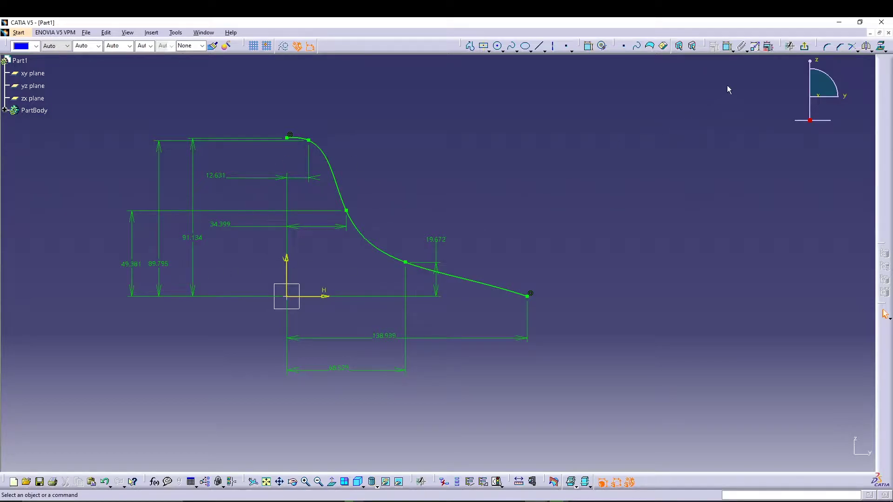
Step: Set the spline point heights, from the lowest dimensioned point to the highest, to 4, 24, 39.6 and 40 mm with Edit Multi-Constraint
click(770, 47)
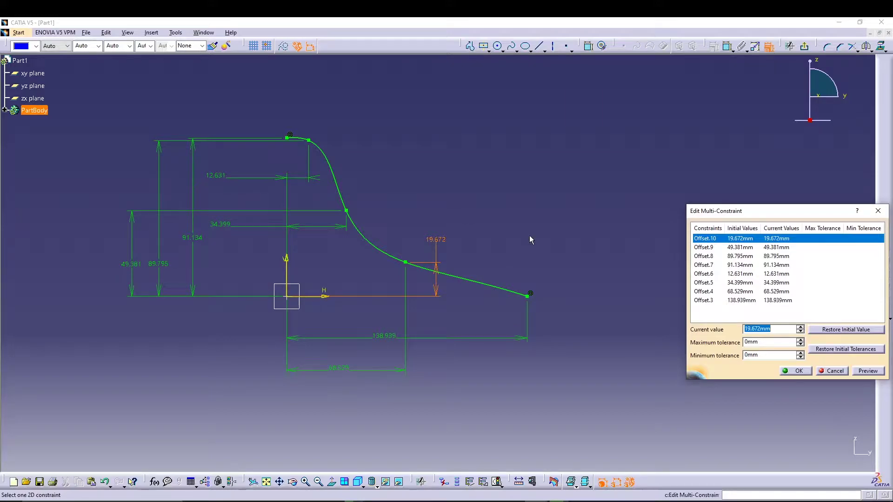
text(4)
click(735, 247)
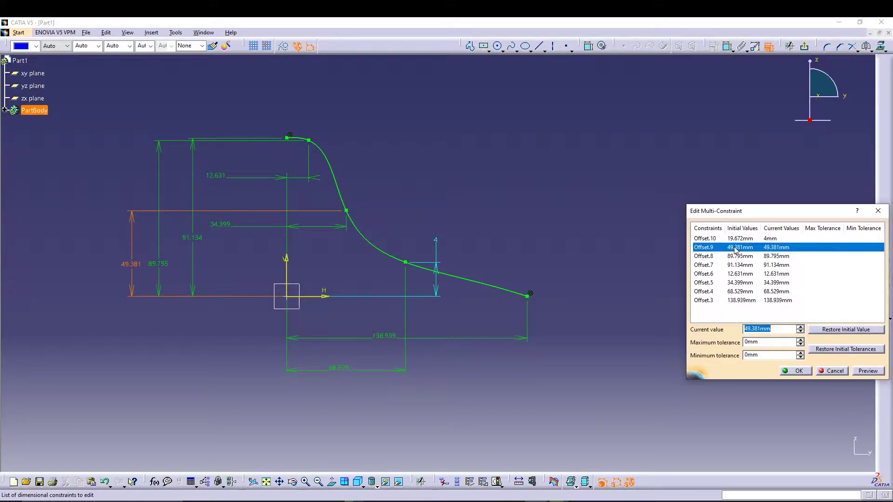
text(24)
click(739, 257)
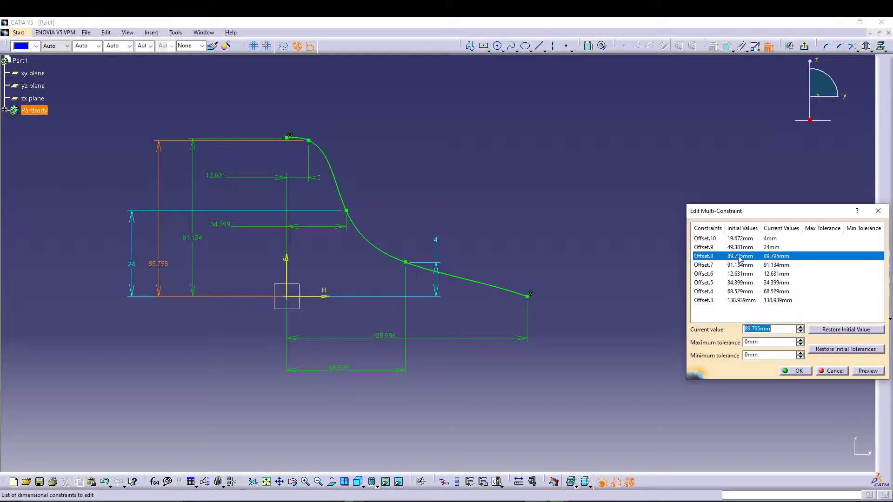
text(39.6)
click(743, 265)
text(40)
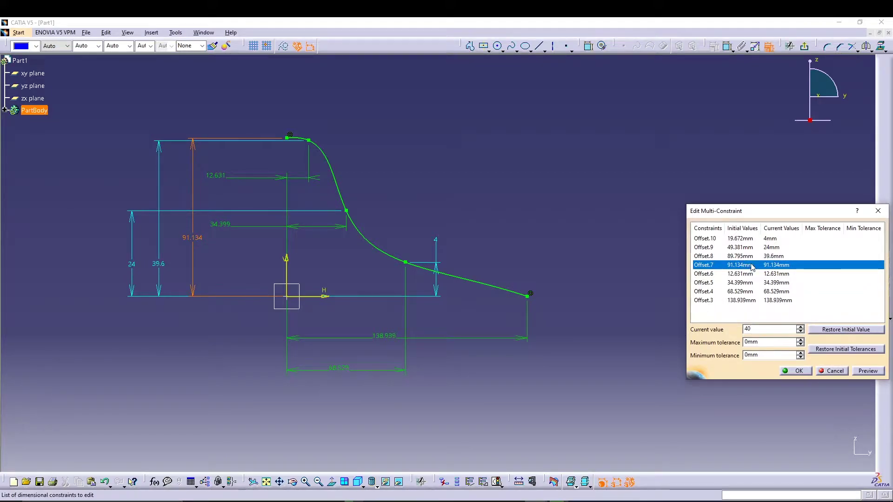
Step: Set the spline points' horizontal distances, from the innermost to the outermost, to 2, 14, 30 and 52 mm and apply all constraint values
click(752, 274)
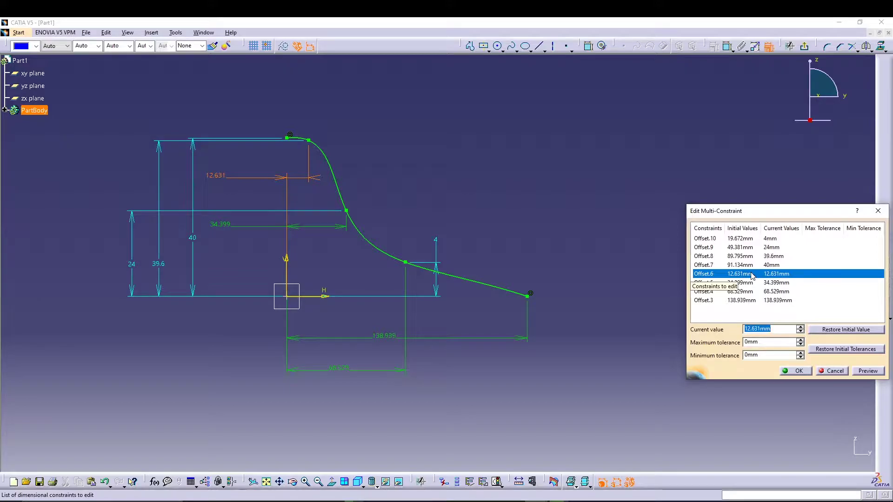
text(2)
click(752, 283)
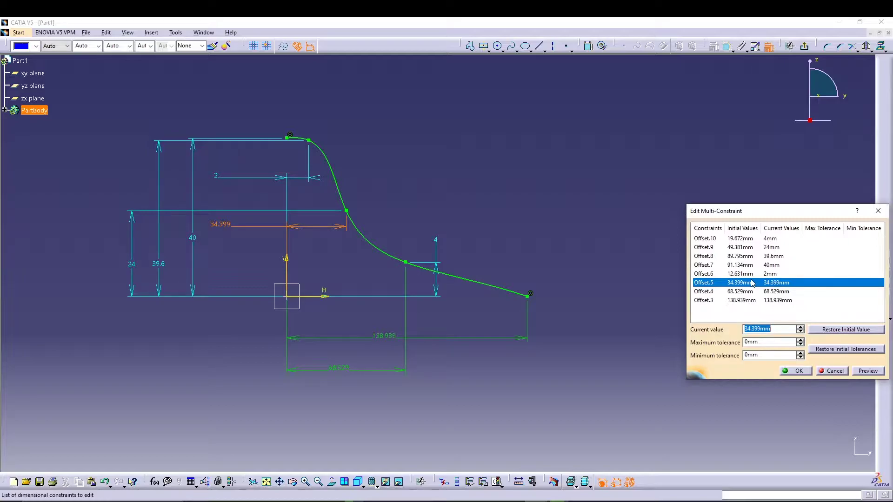
text(14)
click(747, 292)
text(30)
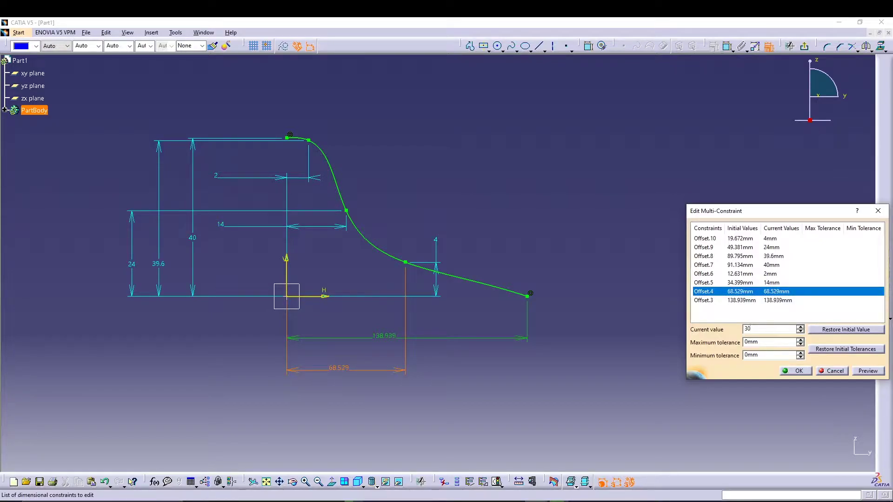
click(744, 301)
text(52)
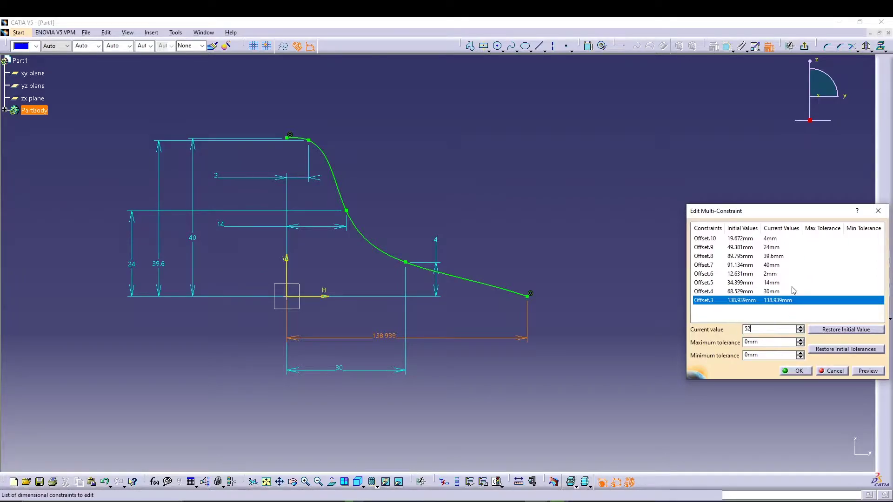
key(Return)
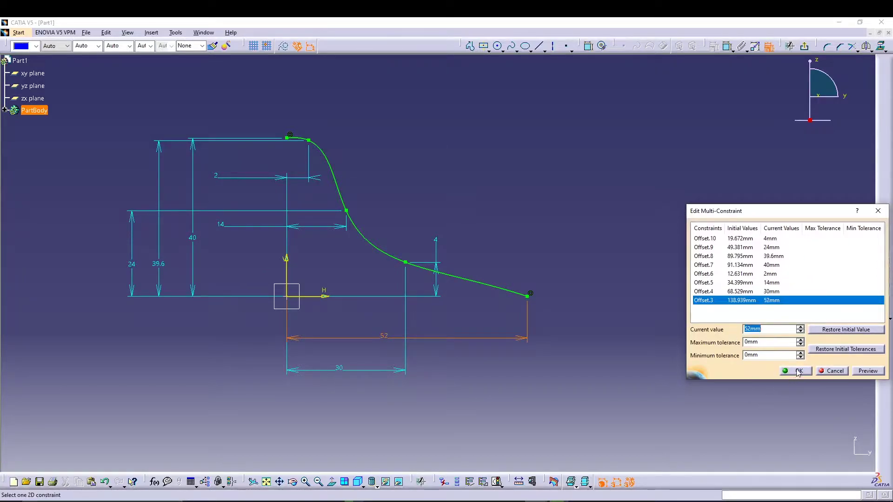
click(798, 372)
Step: Move the 24, 40, 39.6 and 30 mm dimensions closer to the spline and exit the sketch
mouse_move(190, 367)
middle_down()
mouse_move(315, 339)
mouse_move(324, 309)
middle_up()
drag(138, 254, 312, 251)
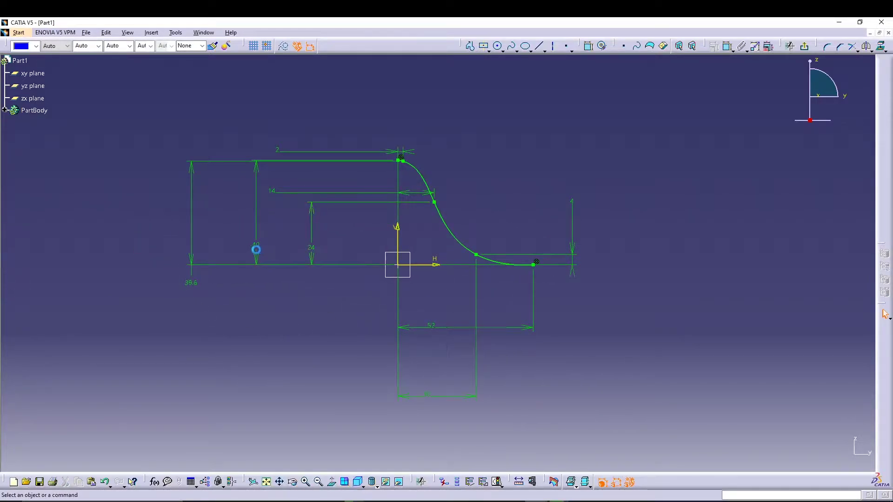
click(256, 249)
drag(259, 256, 328, 257)
drag(196, 262, 286, 260)
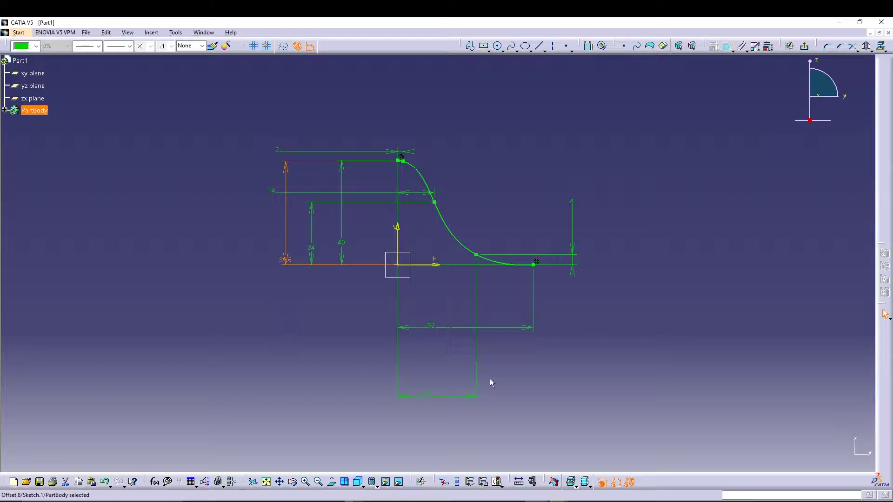
drag(475, 397, 467, 298)
click(669, 209)
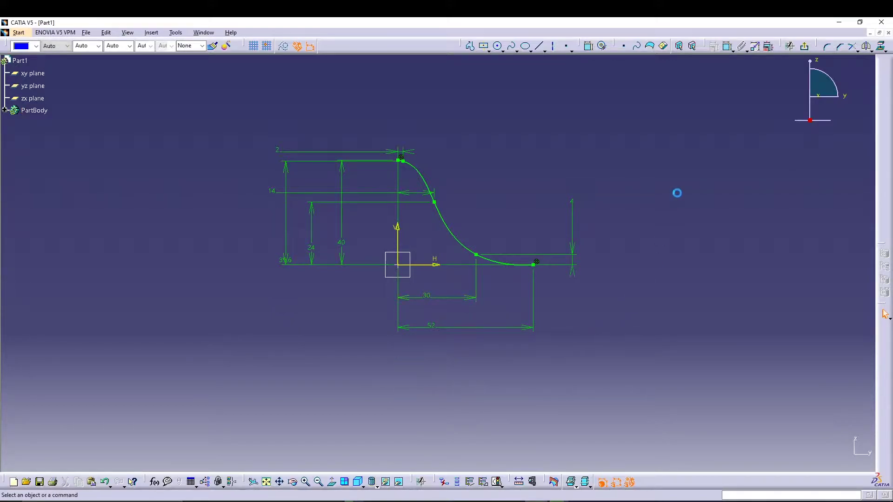
click(804, 46)
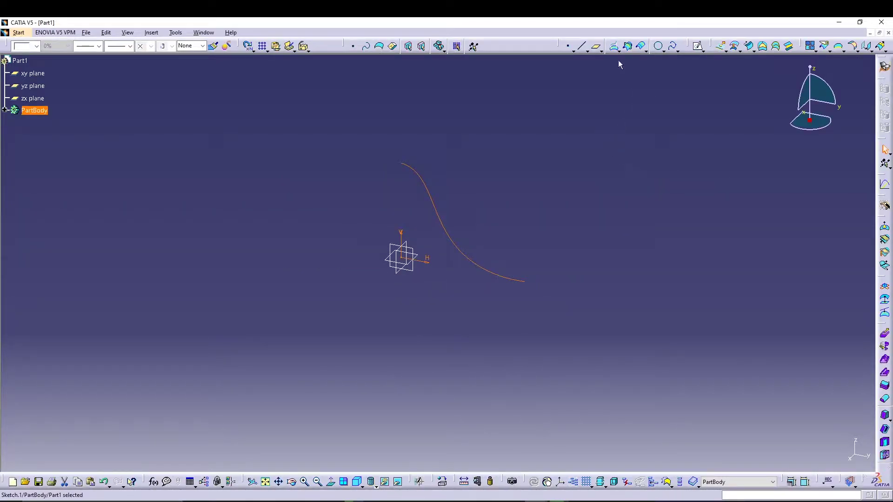
Step: Revolve the spline sketch about the Z axis to create a full surface of revolution
click(726, 51)
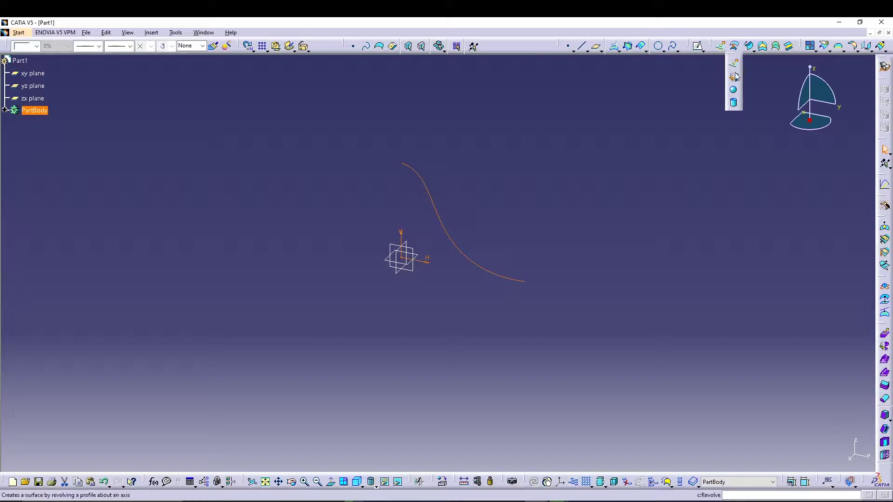
click(734, 76)
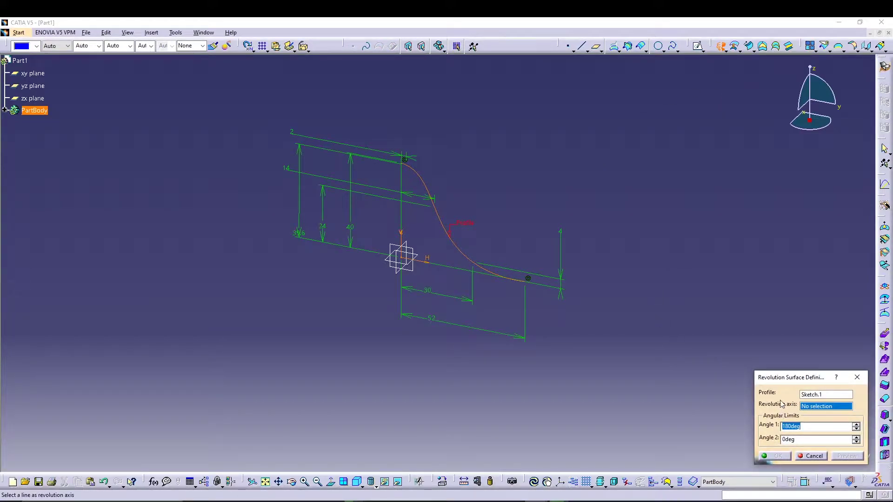
right_click(810, 409)
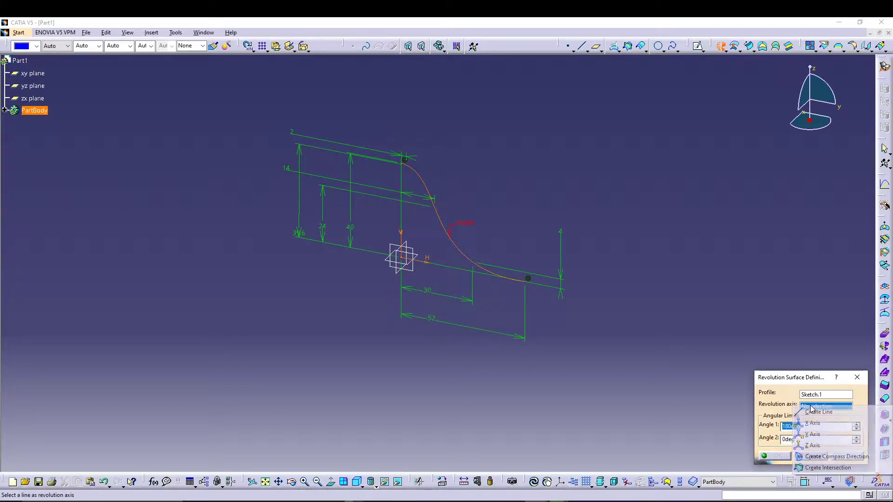
click(812, 445)
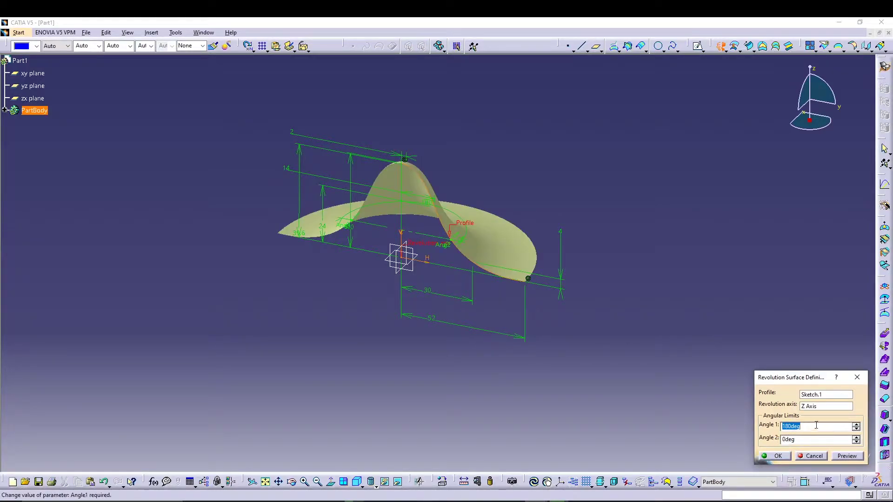
click(778, 457)
middle_drag(434, 346, 412, 338)
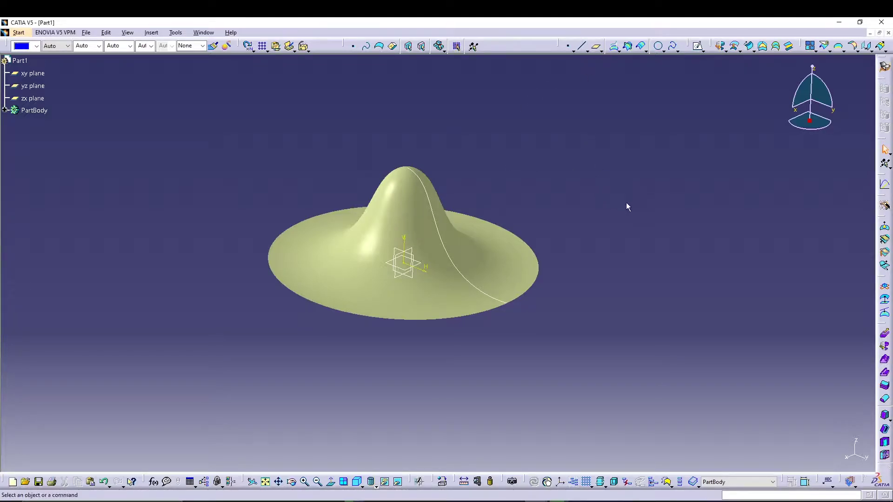
Step: Create a reference plane offset 30 mm from the xy plane
click(597, 46)
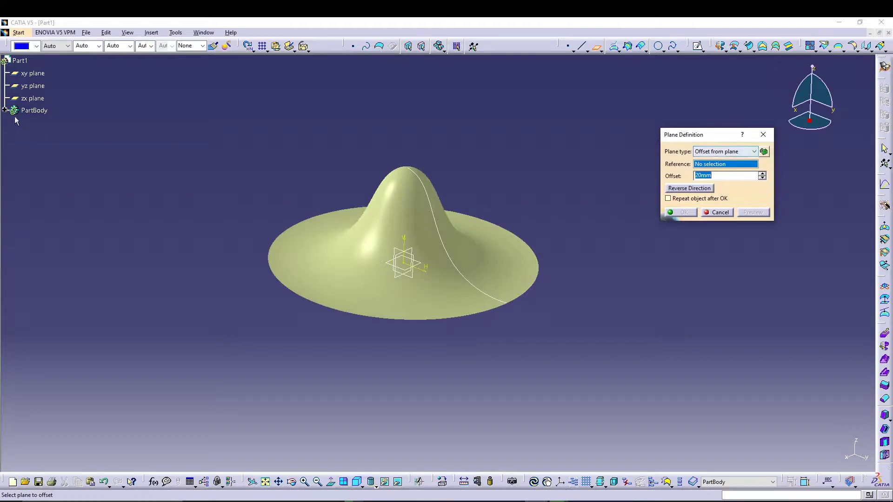
click(36, 73)
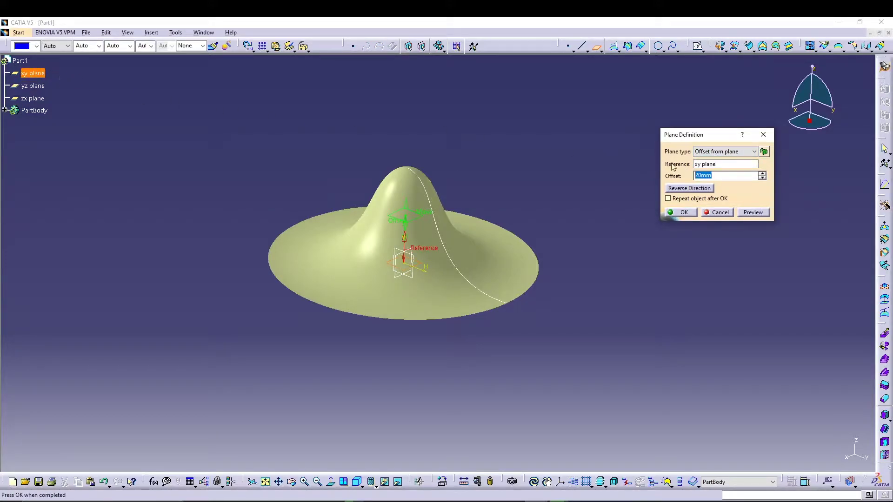
text(30)
click(750, 215)
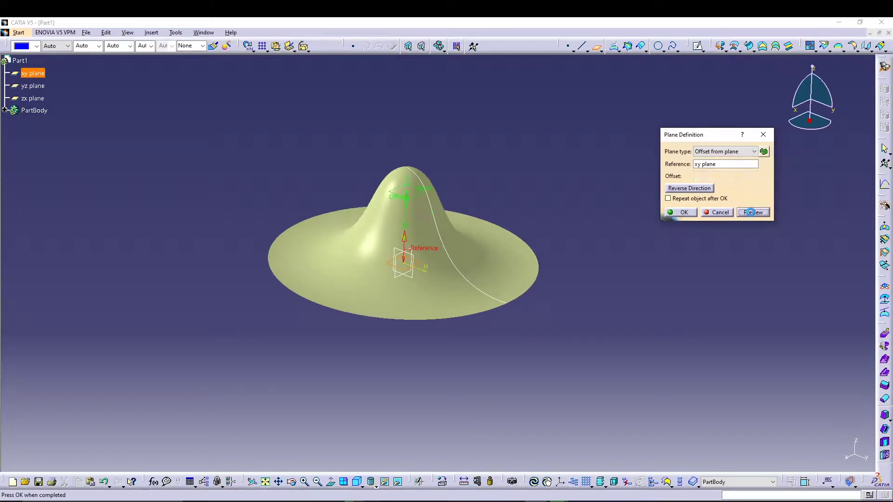
click(671, 213)
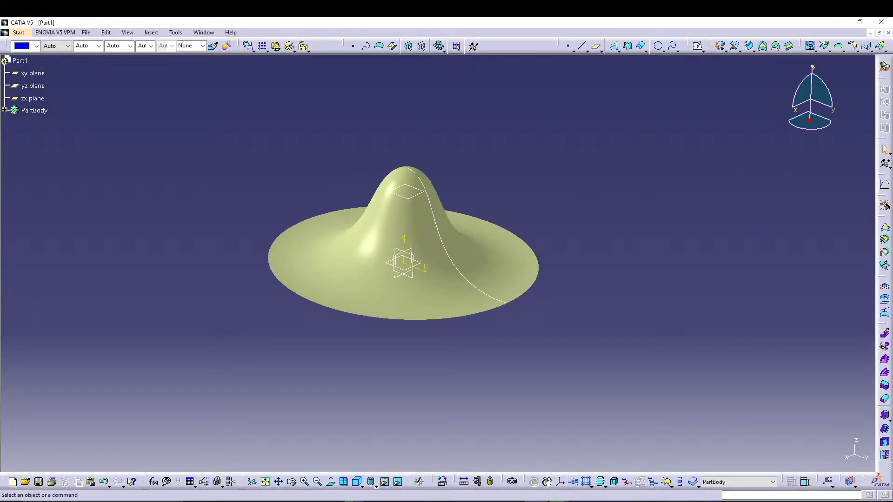
Step: Sketch a four-point spline on the offset plane from near the hub centre to beyond the rim, and dimension its points' horizontal distances
middle_drag(320, 203, 309, 238)
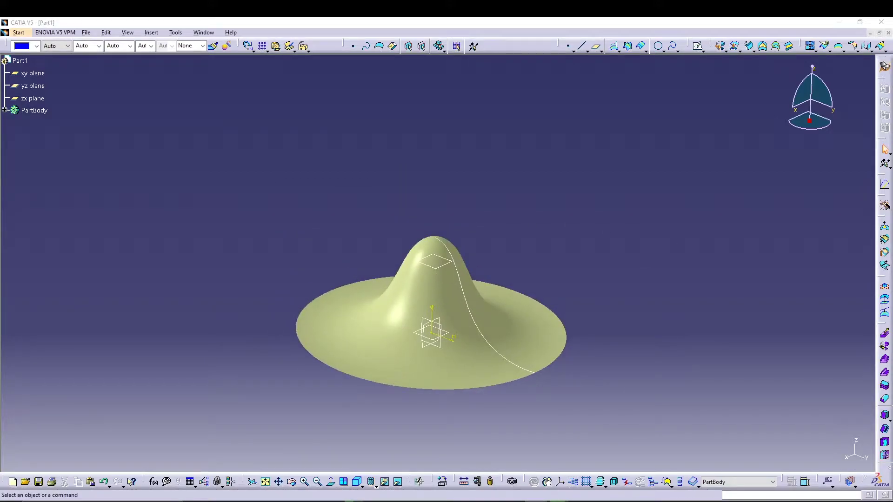
click(427, 264)
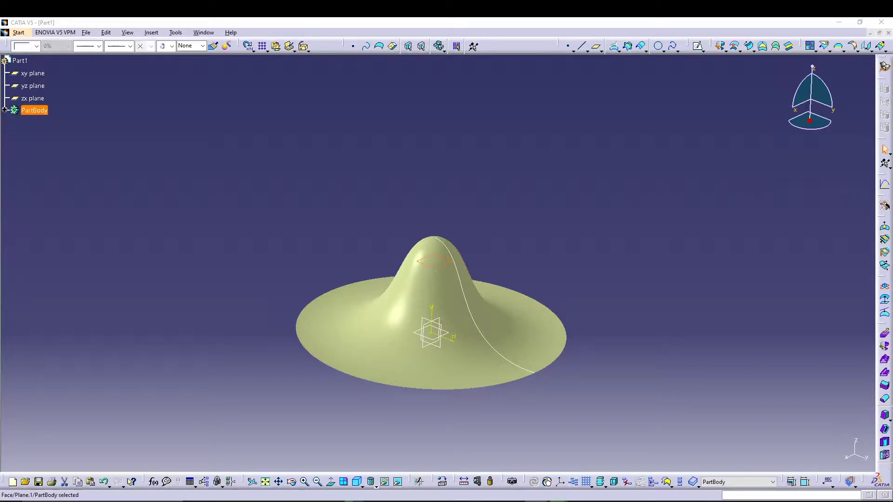
click(698, 45)
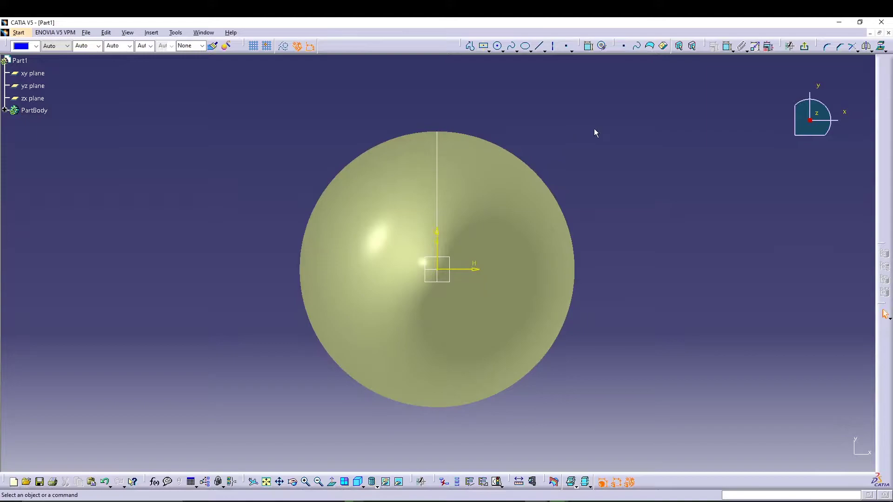
middle_drag(614, 182, 559, 193)
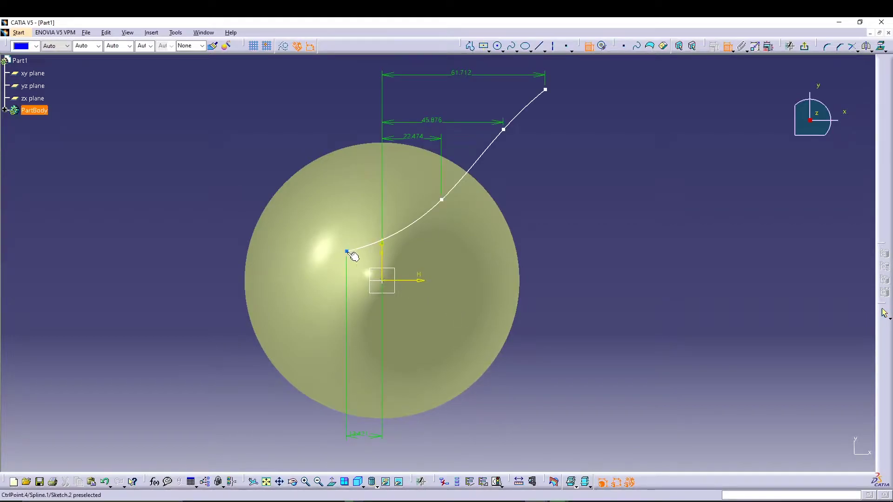
Step: Dimension the heights of the four spline points from the horizontal axis
click(347, 252)
click(418, 281)
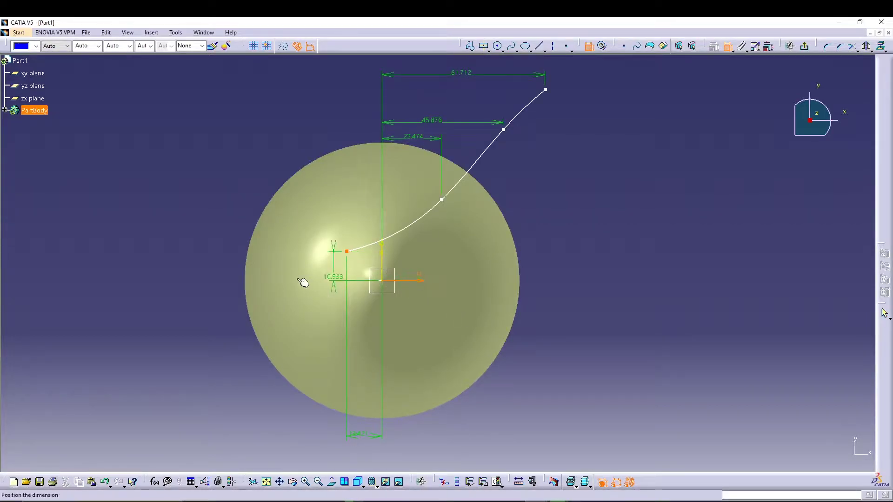
click(219, 275)
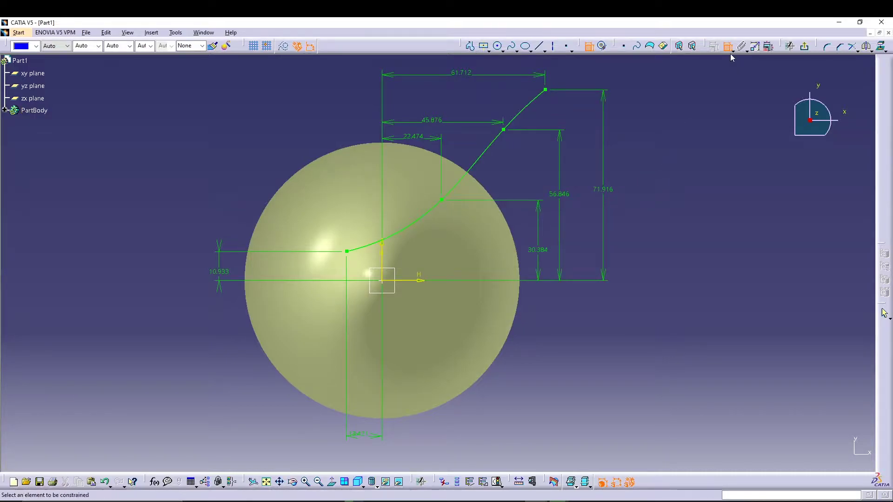
click(884, 313)
Step: Set the spline points' heights, from the outermost to the innermost, to 43.3, 36, 20 and 11.8 mm with Edit Multi-Constraint
mouse_move(683, 108)
middle_down()
mouse_move(656, 141)
mouse_move(655, 132)
middle_up()
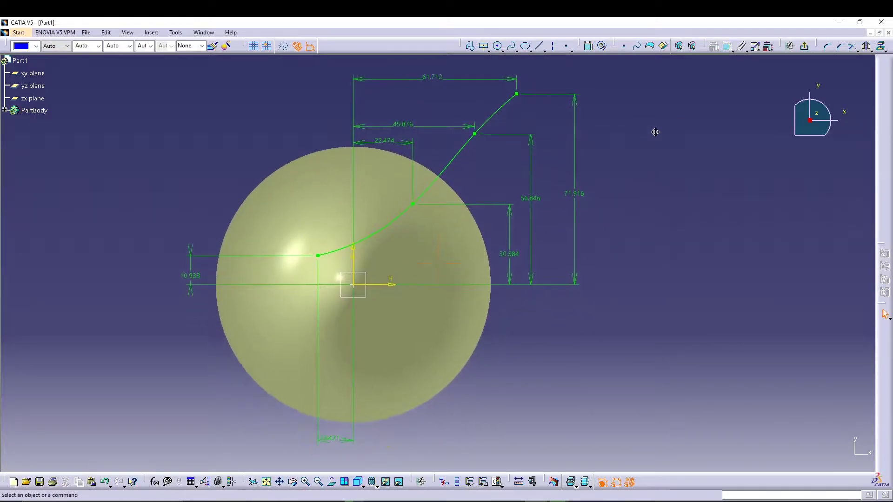
click(769, 46)
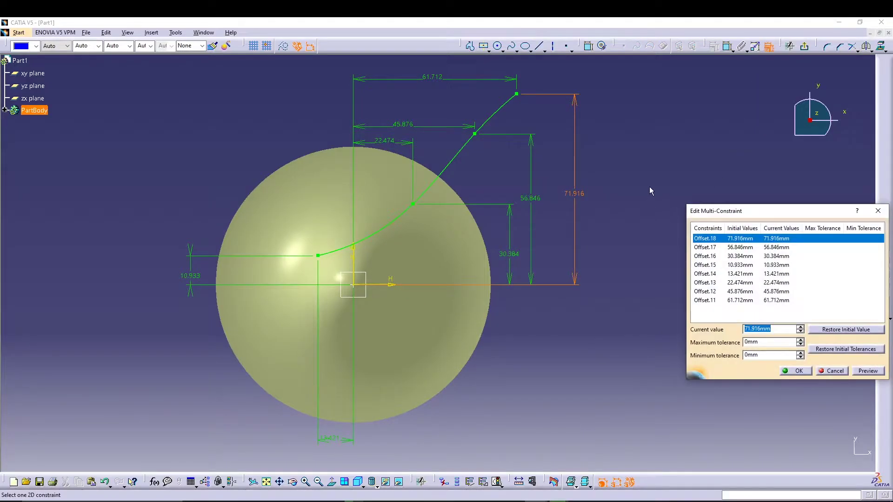
text(43.3)
click(736, 250)
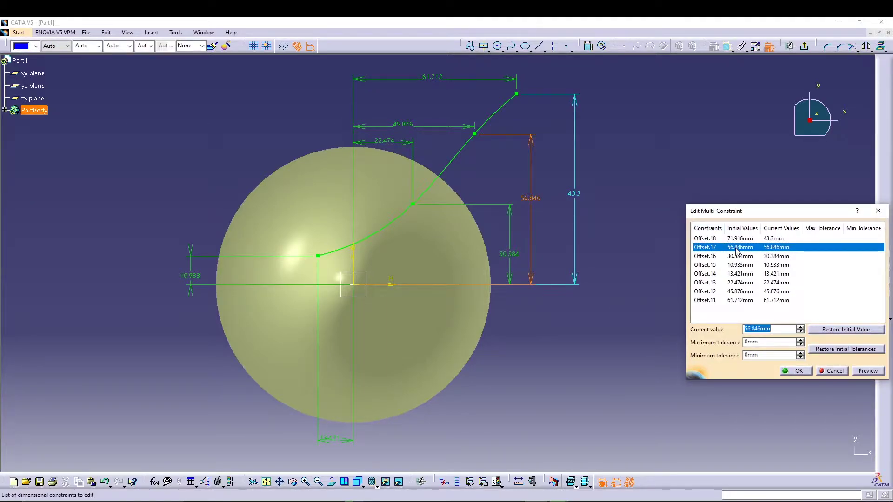
text(36)
click(740, 255)
text(2)
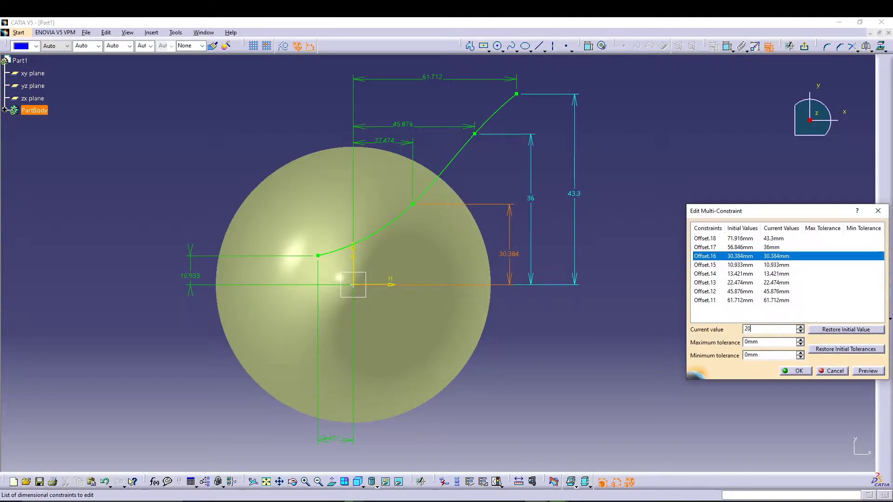
text(0)
click(743, 268)
text(1)
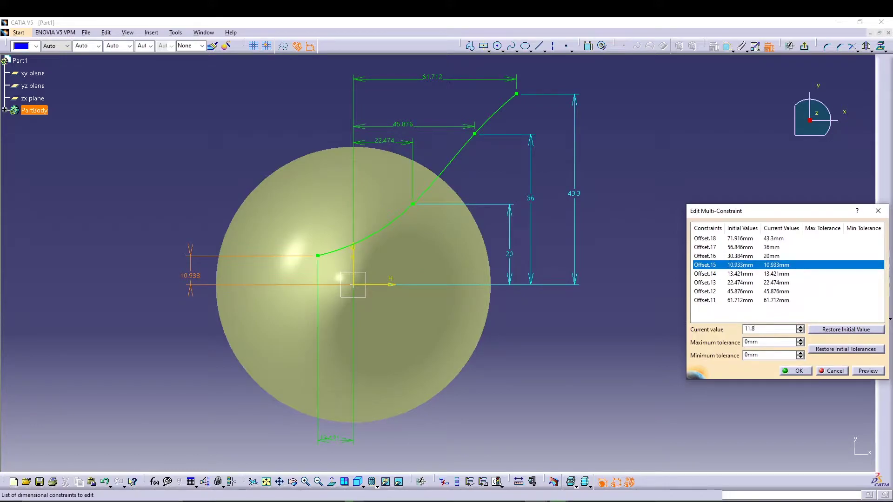
text(1.8)
Step: Set the spline points' horizontal distances, from the innermost to the outermost, to 4, 5, 14 and 25 mm and apply all constraint values
click(746, 277)
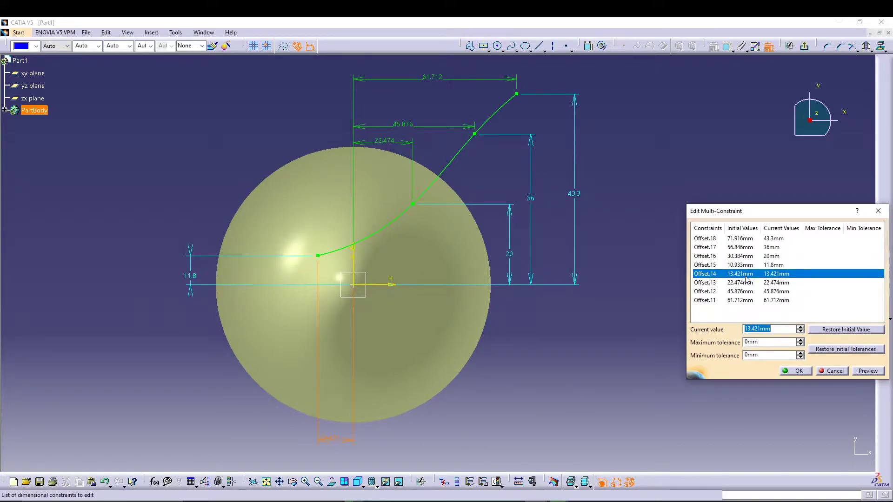
text(4)
click(748, 282)
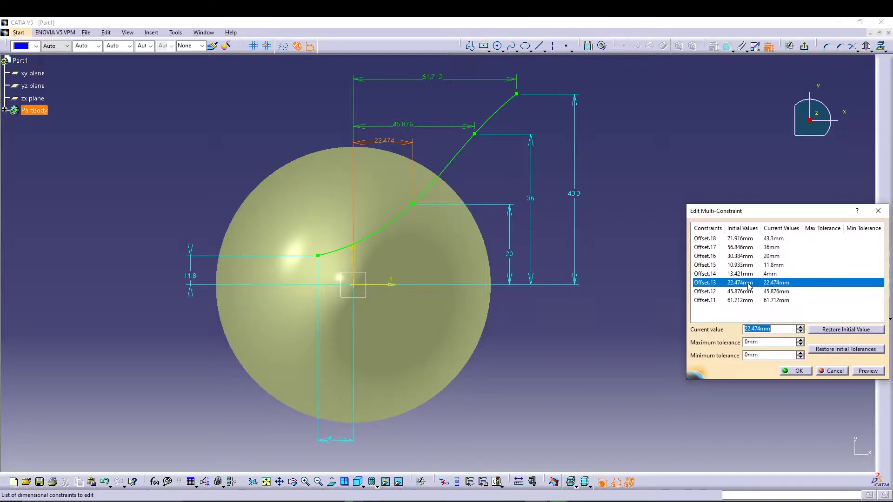
text(5)
click(747, 292)
text(14)
click(749, 301)
text(2)
click(796, 370)
Step: Move the 4 mm dimension closer to the spline with its value outside the disc, expand PartBody in the tree and exit the sketch
mouse_move(560, 345)
middle_down()
mouse_move(562, 338)
mouse_move(535, 371)
middle_up()
drag(370, 427, 450, 319)
drag(514, 309, 525, 309)
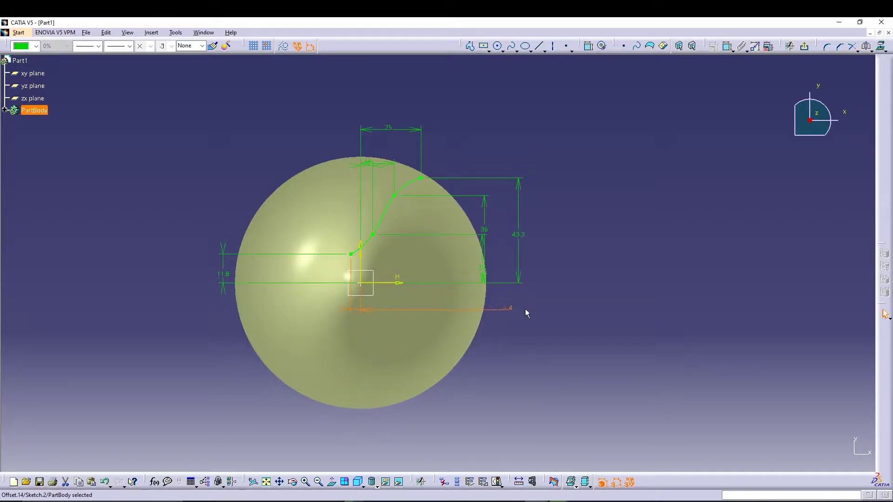
click(5, 110)
click(21, 170)
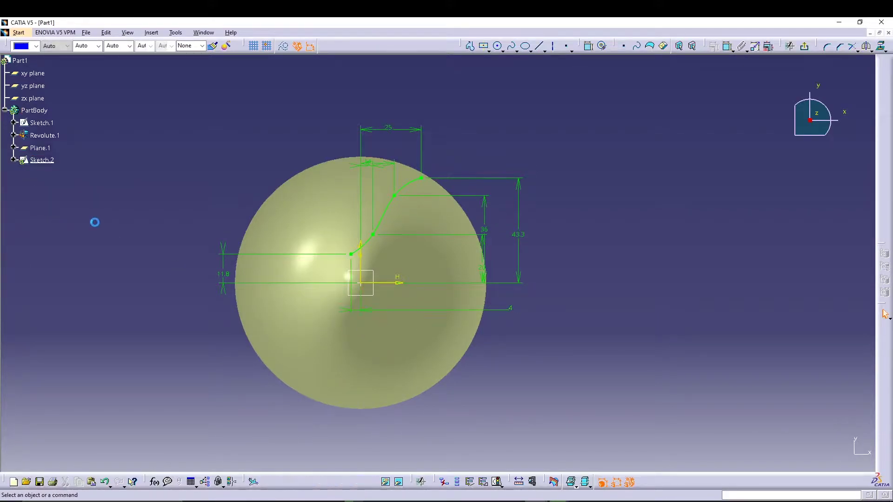
click(807, 50)
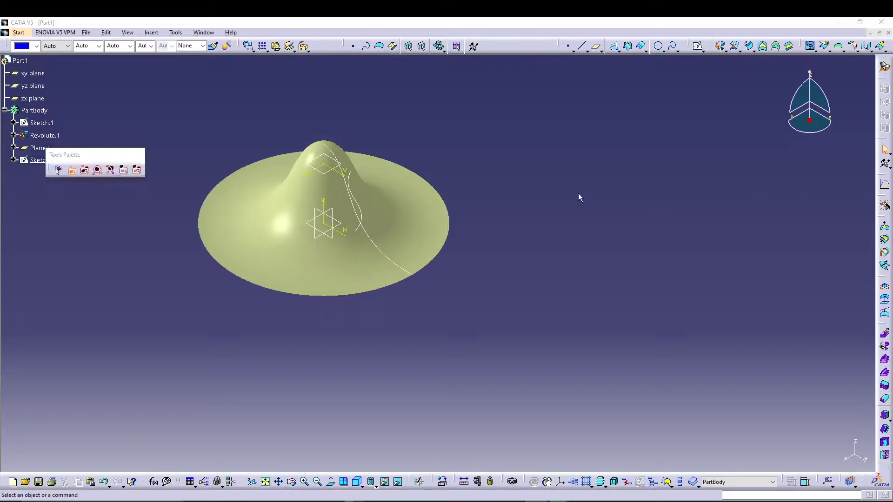
Step: Project Sketch.2 onto the Revolute.1 surface along a direction, using the Z Component as the projection direction
drag(107, 156, 892, 28)
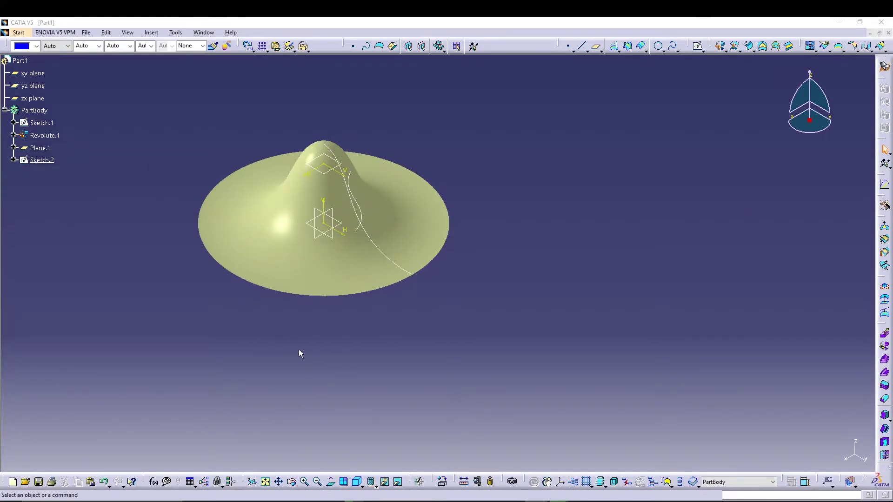
middle_drag(299, 350, 312, 378)
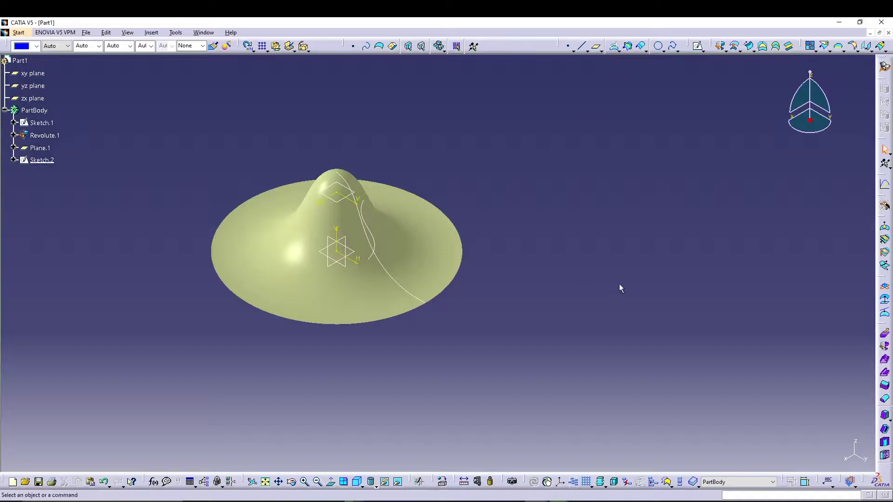
click(614, 46)
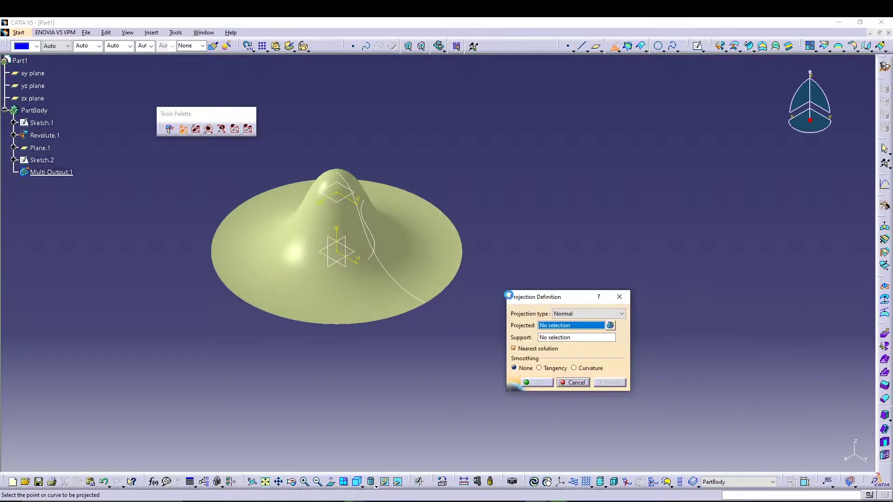
drag(507, 297, 679, 217)
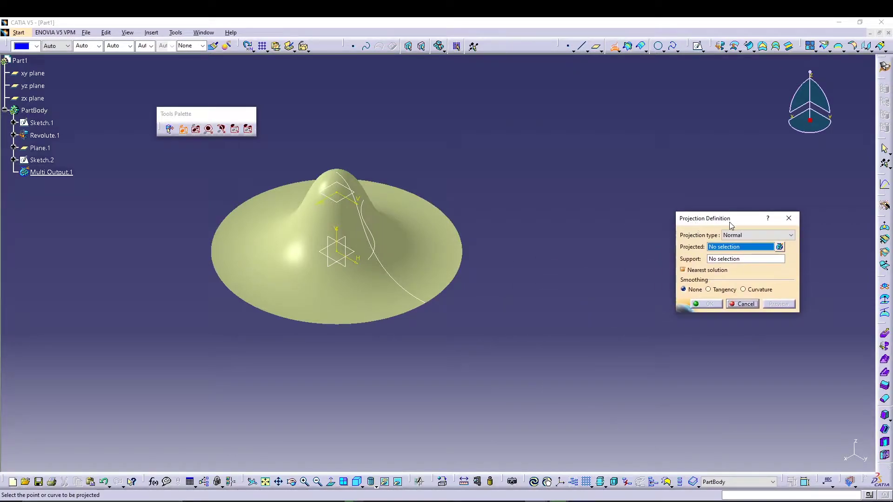
click(737, 234)
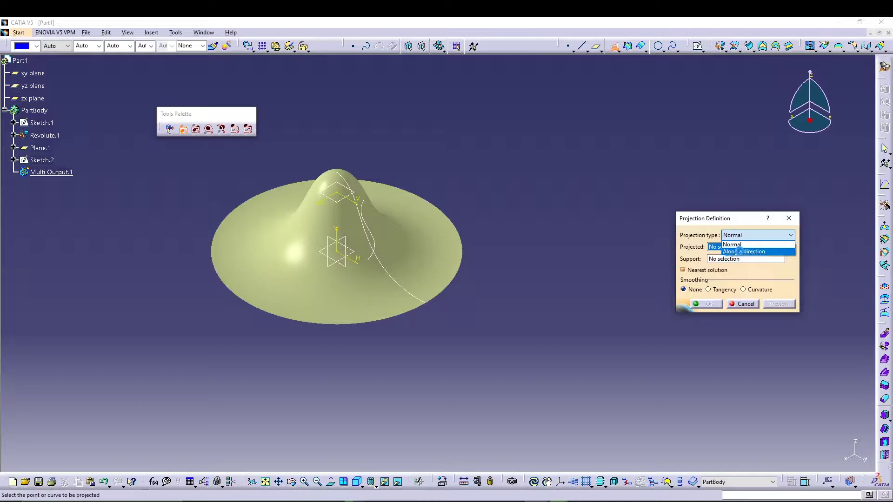
click(743, 247)
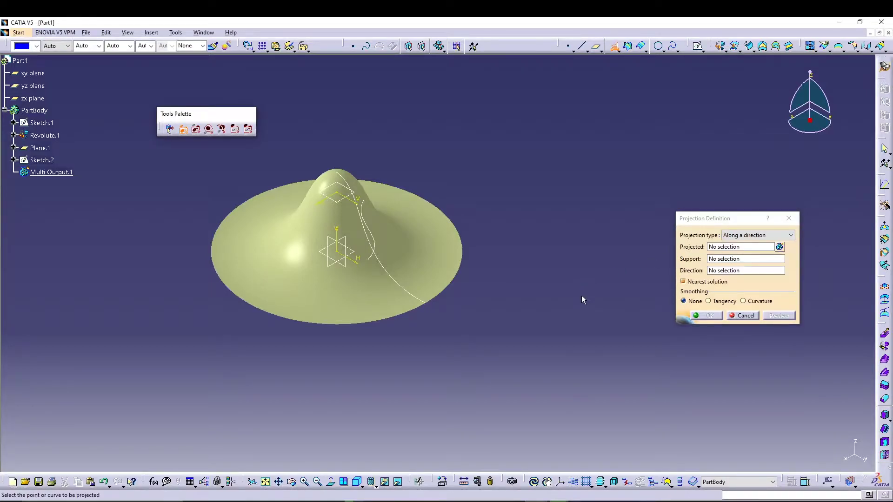
click(42, 160)
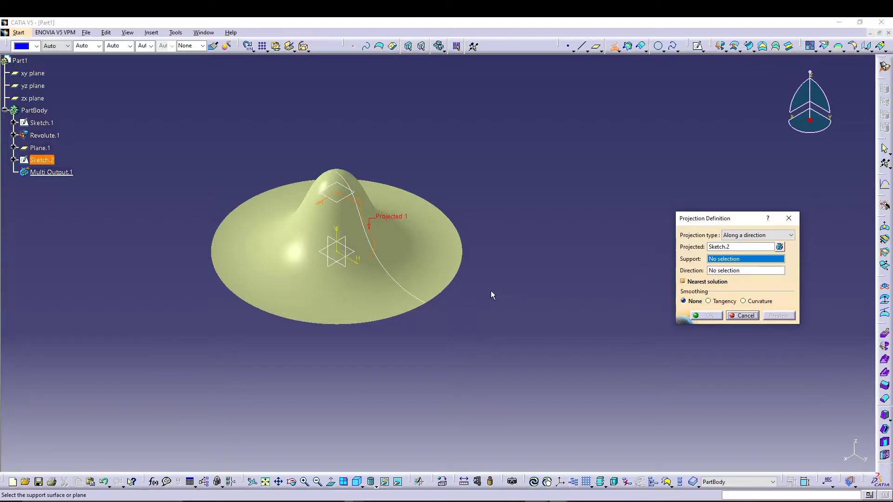
click(440, 266)
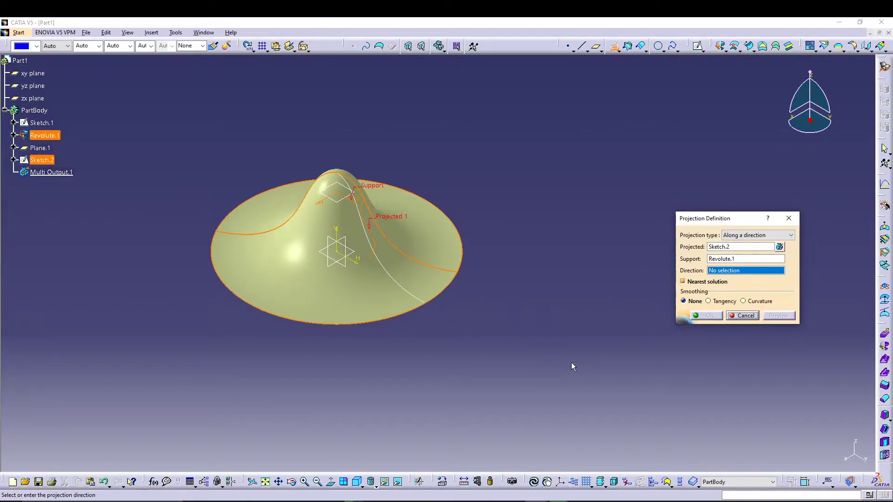
right_click(735, 276)
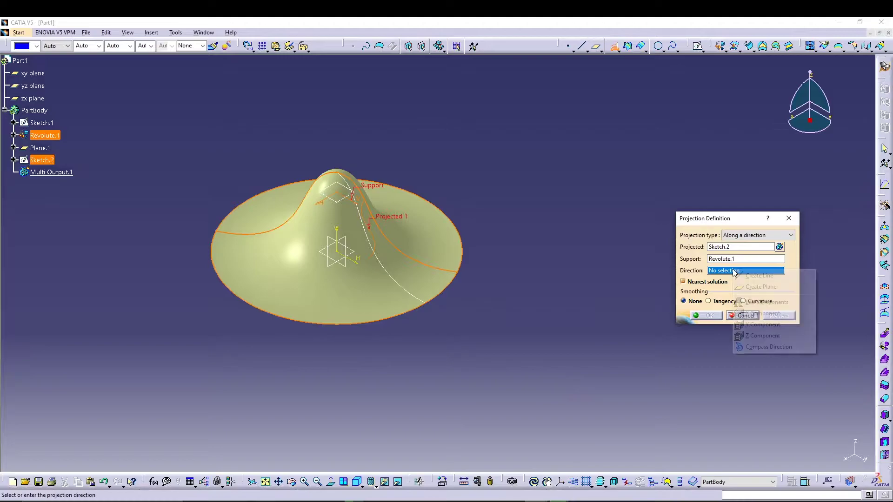
click(758, 336)
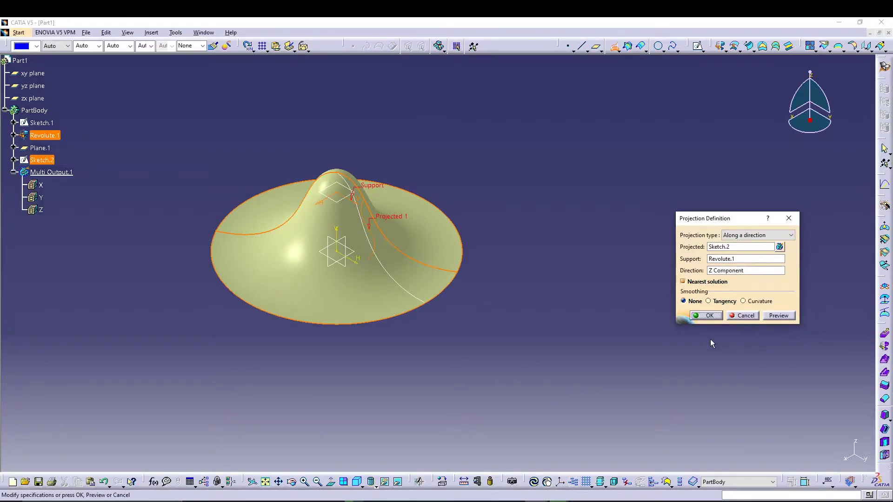
click(779, 316)
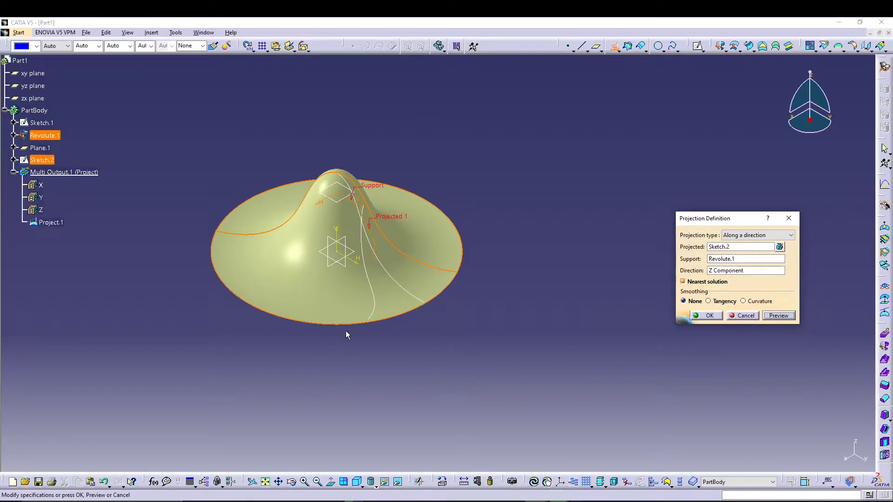
click(706, 316)
Step: Sketch a three-point spline on the yz plane outside the hub, from about (29, 57) through (48, 28) to (74, 12) mm
middle_drag(356, 365, 332, 371)
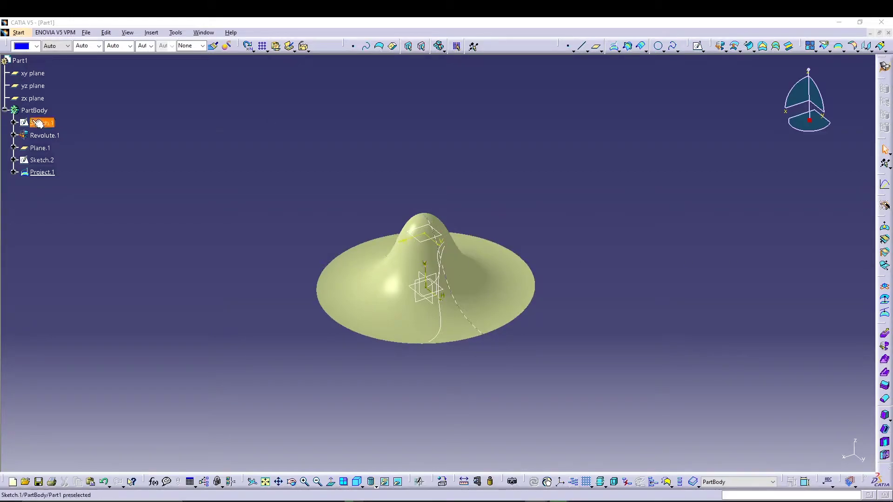
click(33, 85)
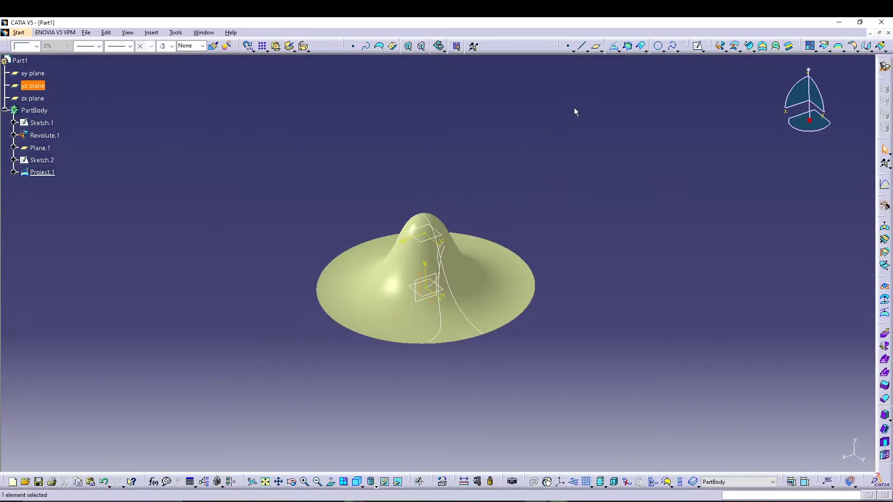
click(697, 46)
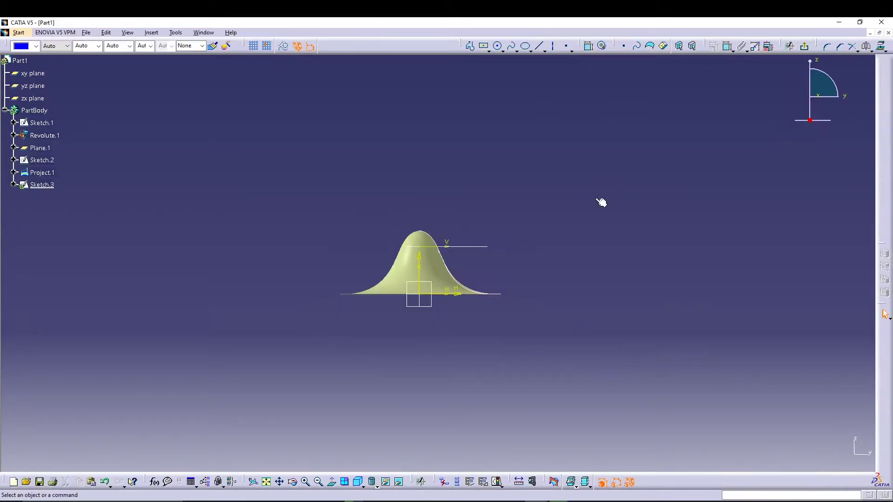
middle_drag(552, 247, 552, 190)
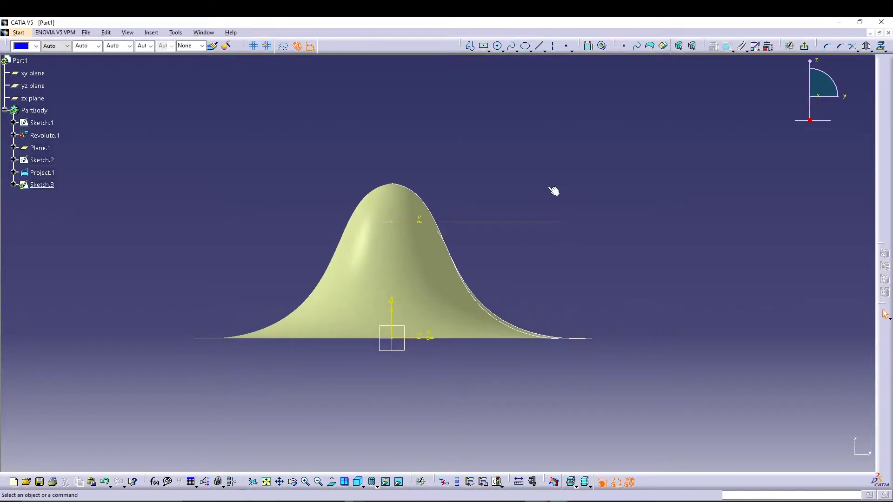
click(512, 45)
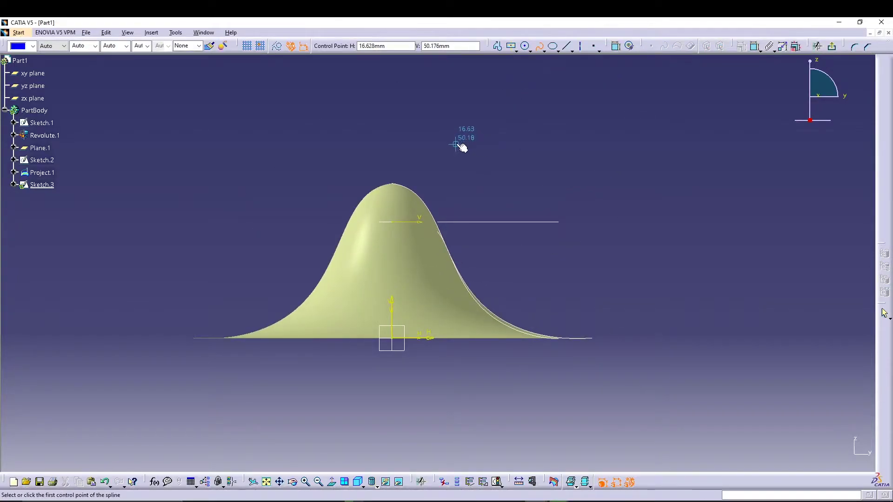
click(503, 118)
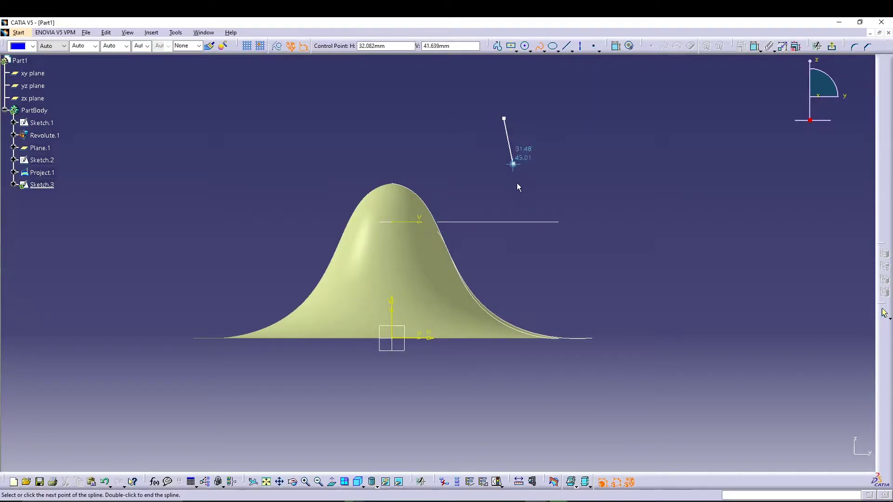
click(575, 231)
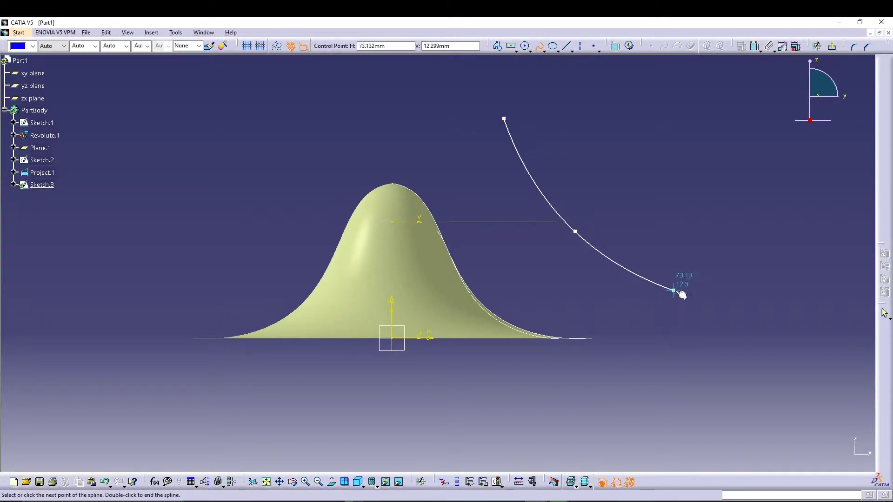
click(675, 291)
key(Escape)
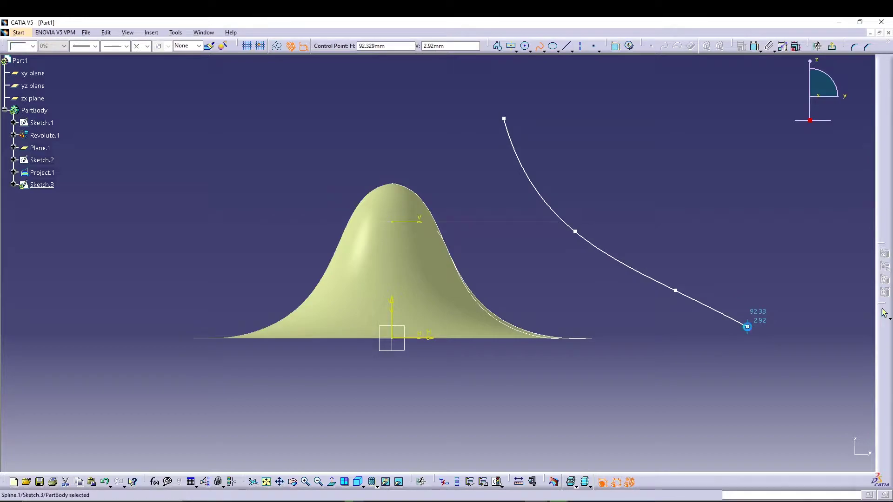
Step: Dimension the heights and horizontal distances of the three spline points from the sketch axes
click(707, 90)
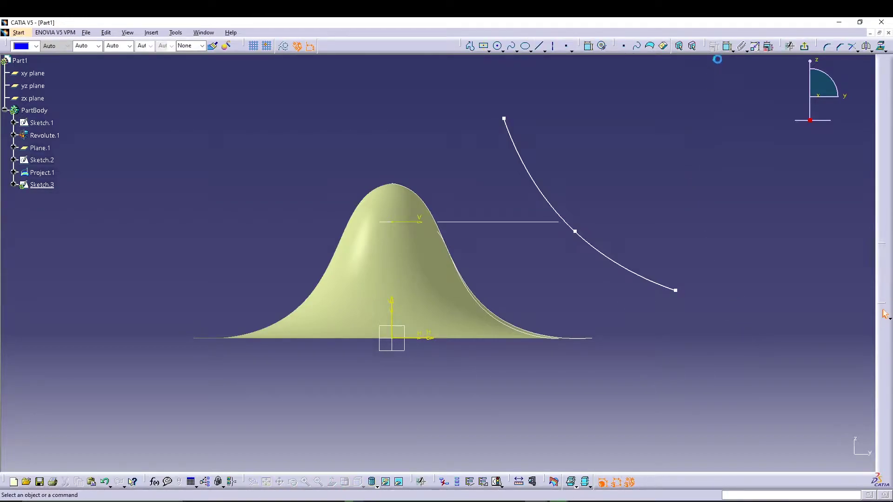
click(727, 46)
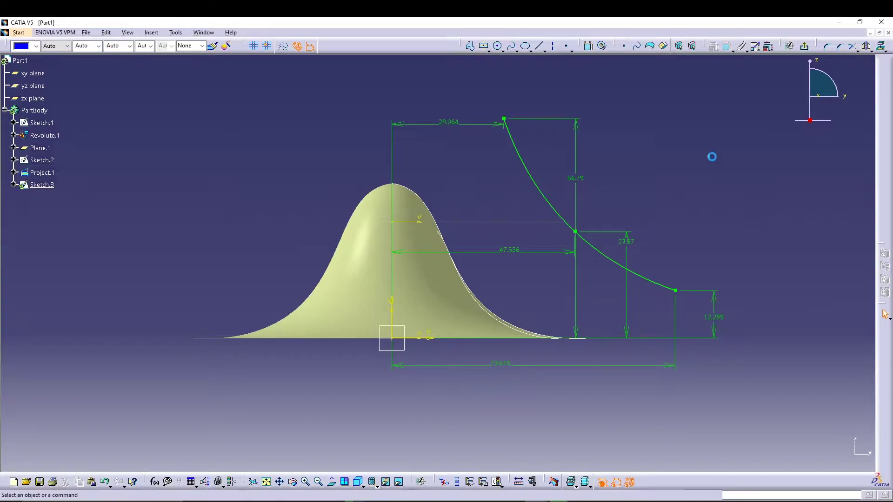
middle_drag(711, 156, 566, 179)
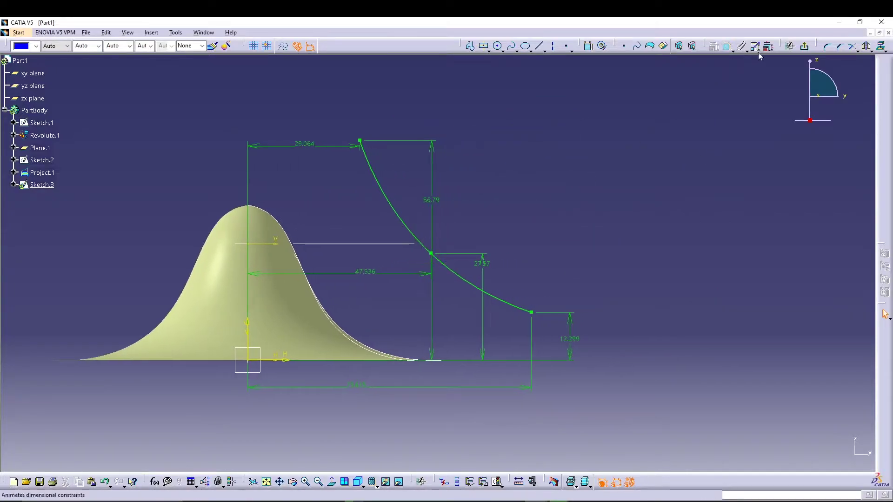
Step: Set the spline points' heights, from the innermost to the outermost, to 40, 10 and 4 mm with Edit Multi-Constraint
click(769, 47)
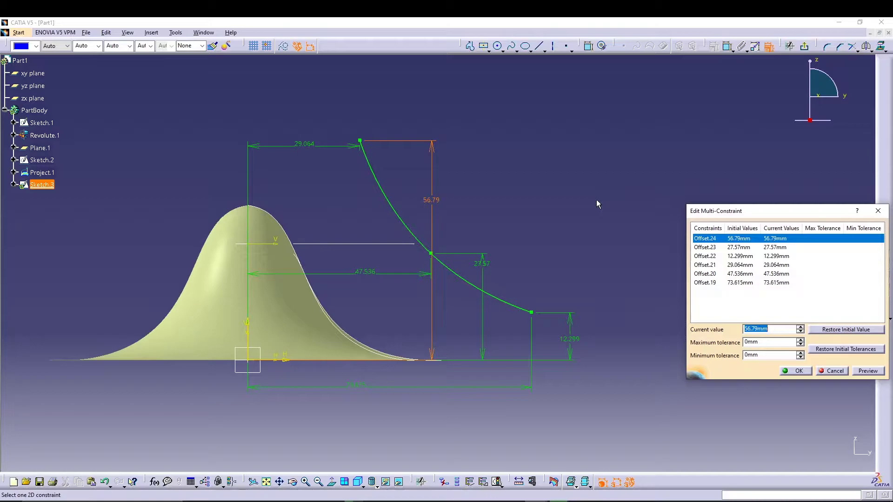
text(40)
click(730, 249)
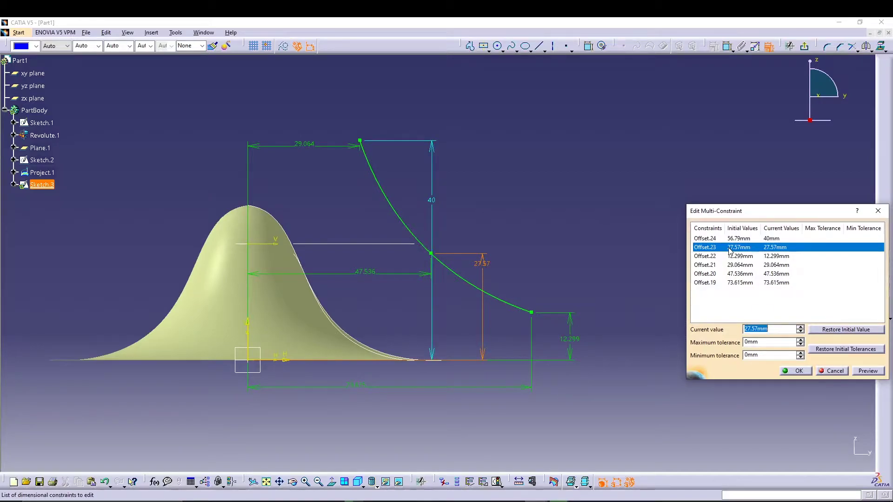
text(1)
click(749, 257)
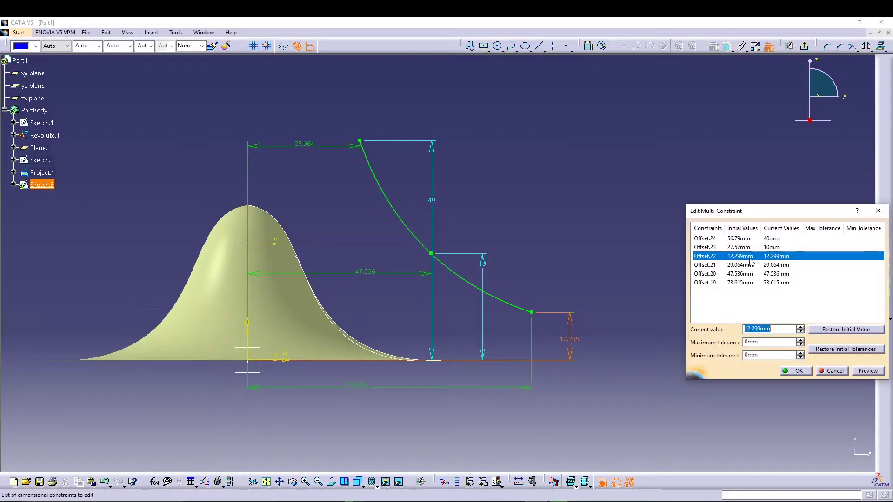
text(4)
Step: Set the spline points' horizontal distances, from the innermost to the outermost, to 26, 36 and 50 mm, apply all values and exit the sketch
click(749, 266)
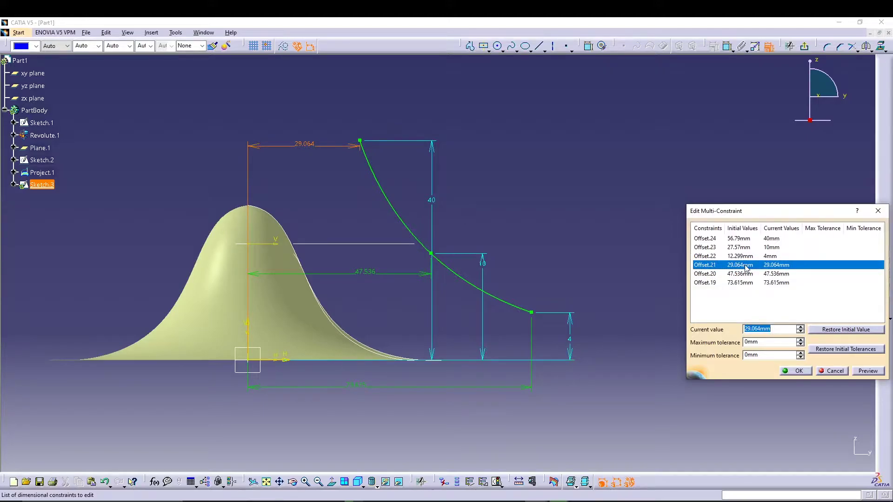
text(26)
click(746, 275)
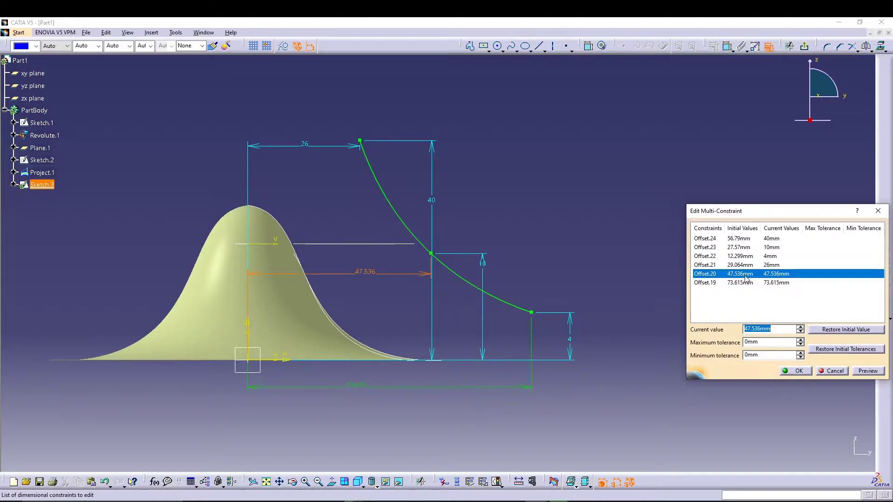
text(36)
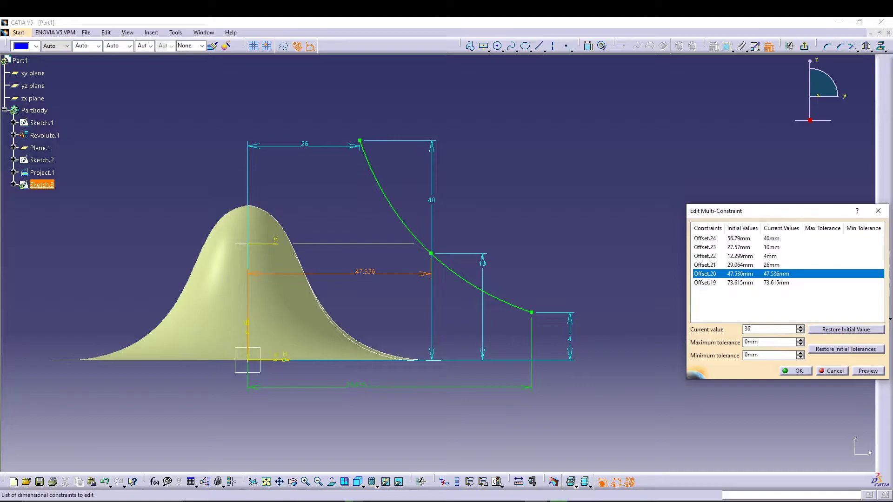
click(747, 283)
text(50)
key(Return)
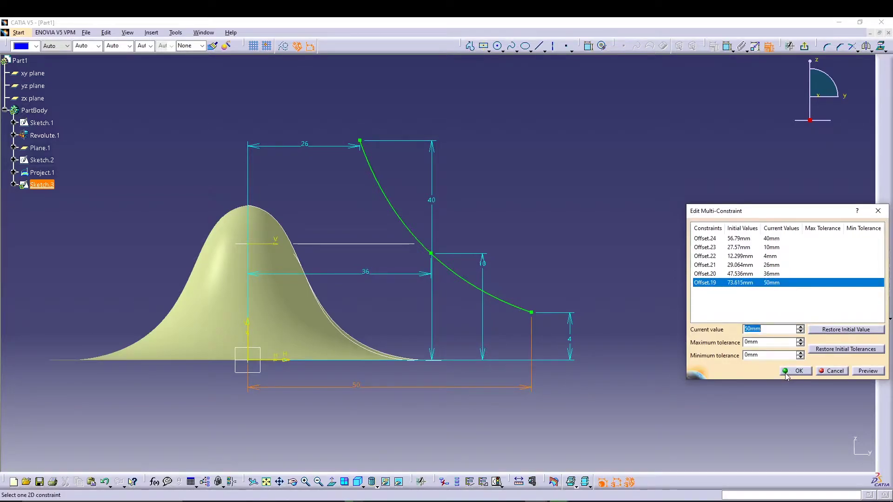
click(785, 372)
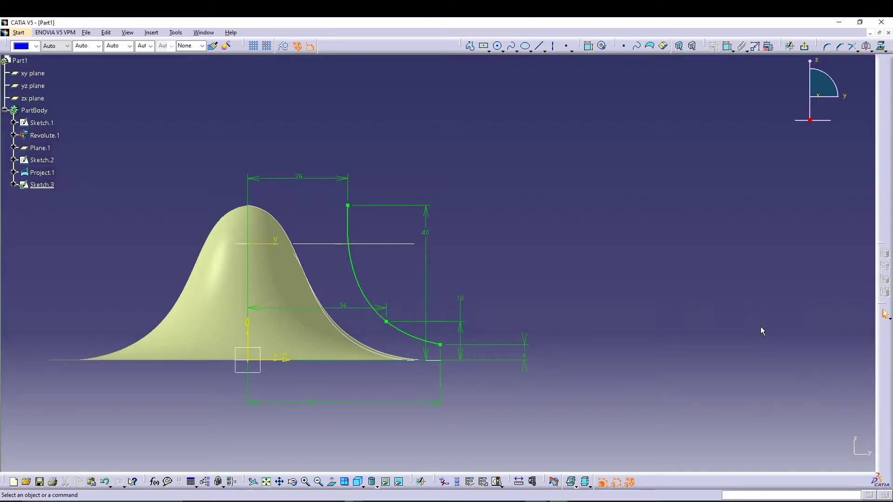
mouse_move(495, 293)
middle_down()
mouse_move(588, 248)
mouse_move(576, 238)
middle_up()
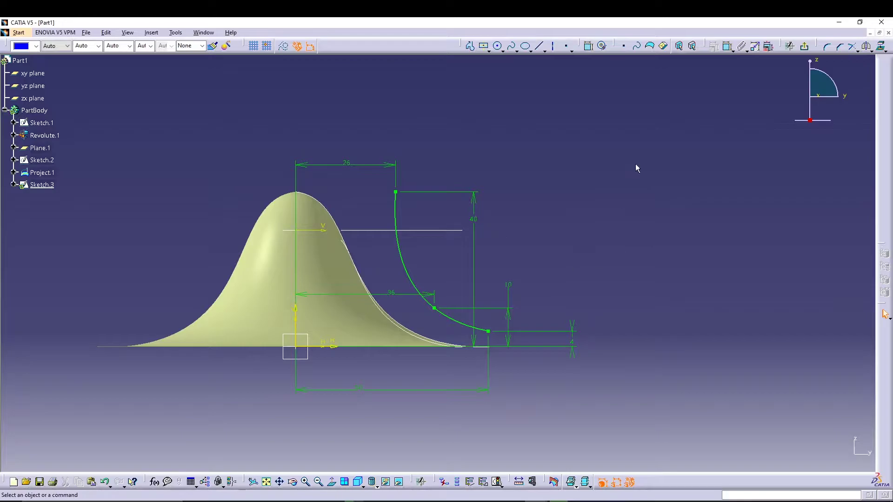
click(805, 45)
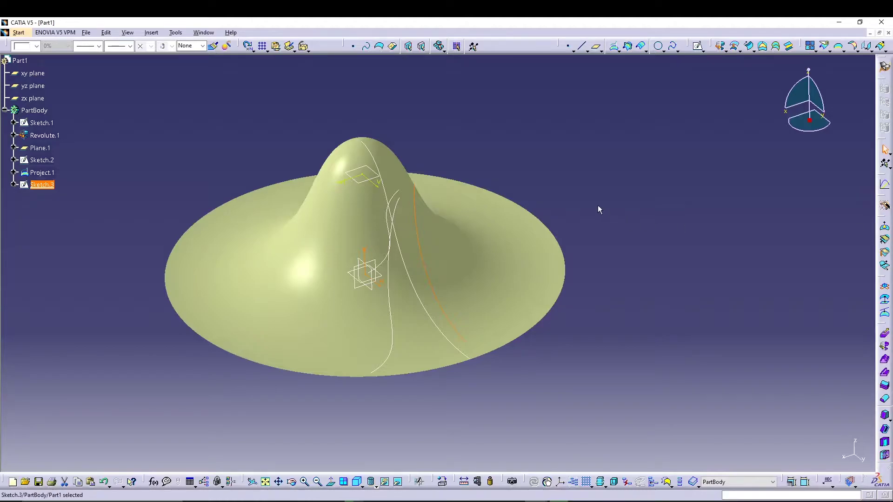
Step: Revolve Sketch.3 360 degrees around the Z axis as a surface enclosing the hub
click(720, 45)
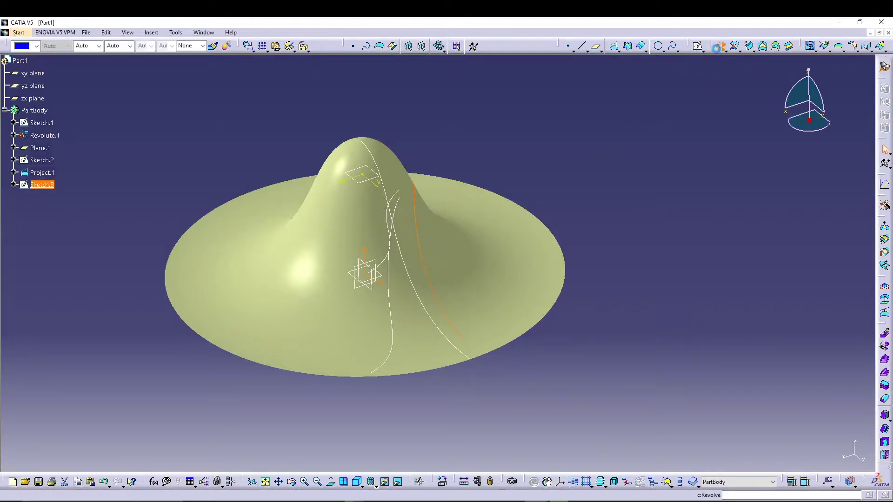
right_click(809, 409)
click(813, 441)
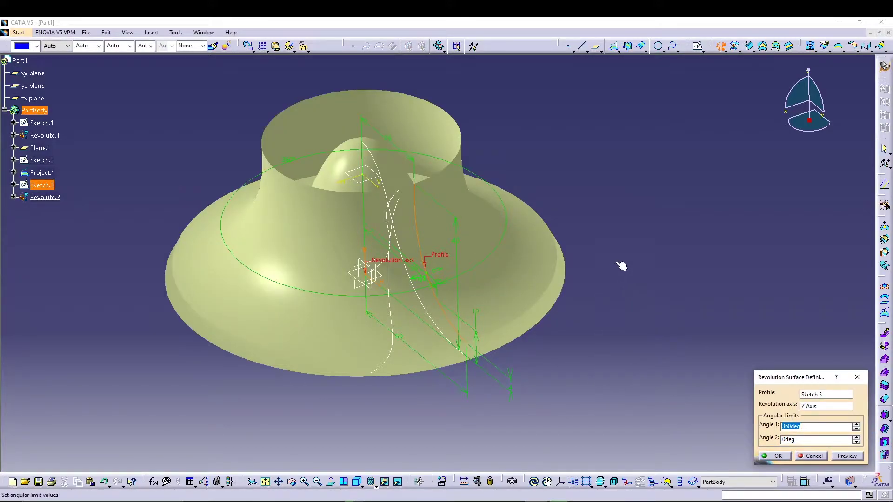
click(777, 456)
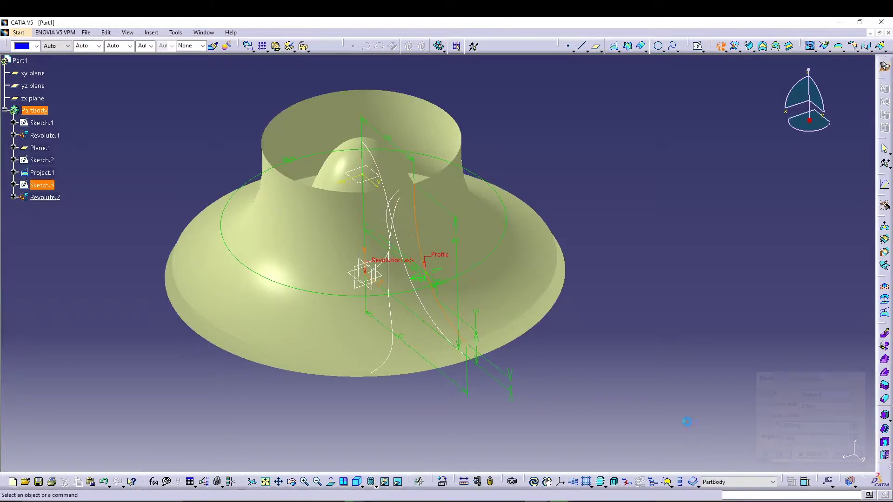
Step: Dim the light source to 0.41 ambient and 0.25 diffuse, and switch the display to shading with edges
click(128, 33)
click(140, 275)
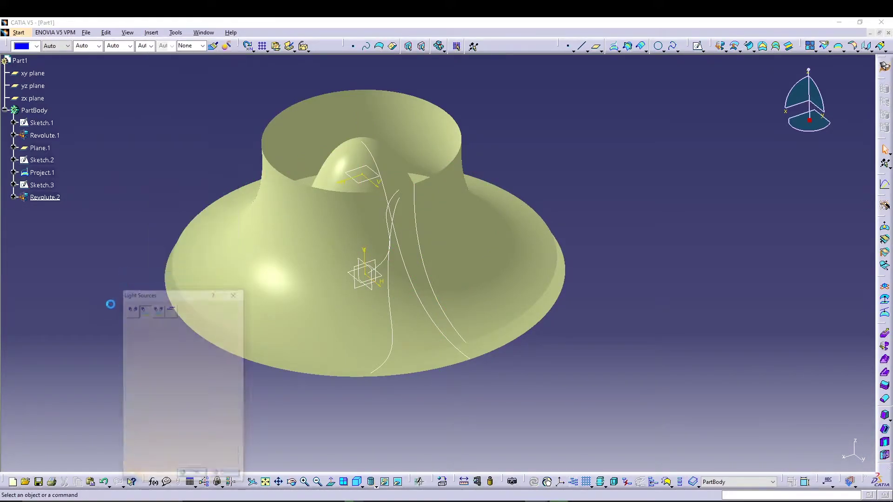
drag(174, 438, 155, 451)
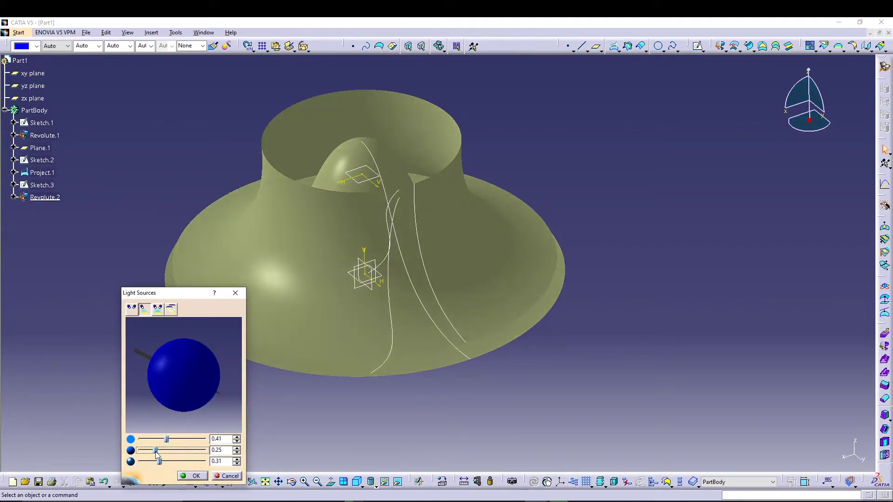
click(195, 476)
click(375, 486)
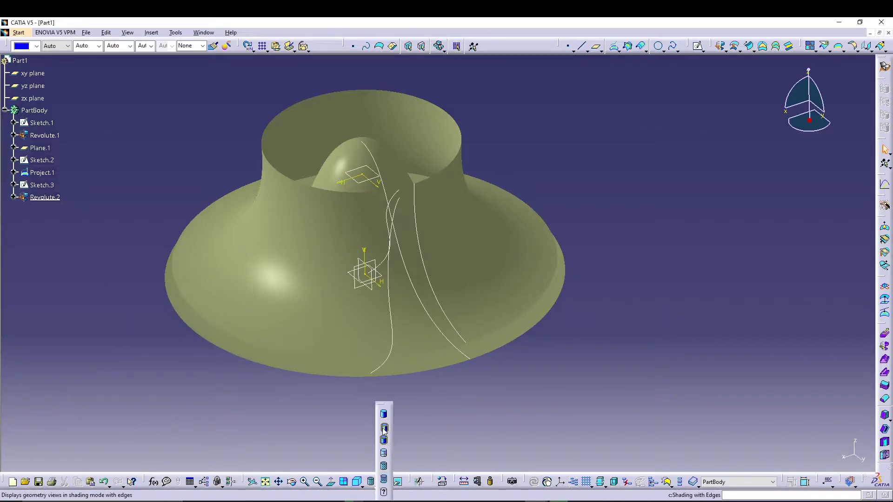
click(383, 428)
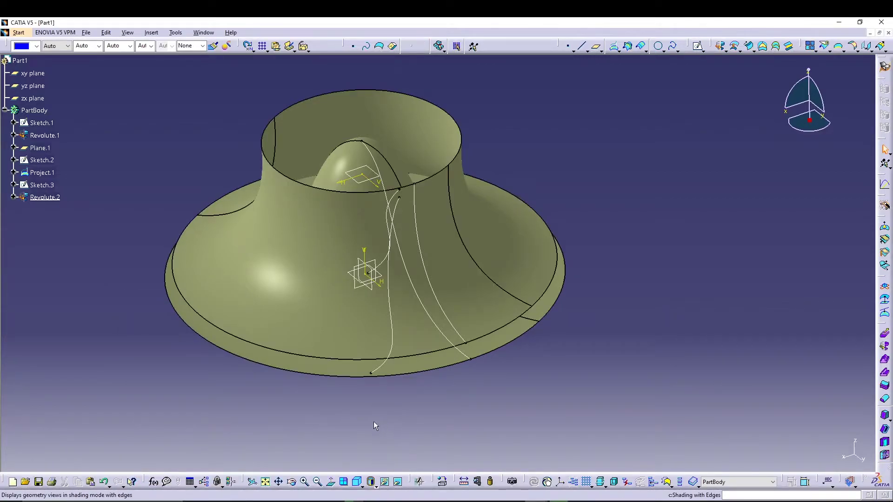
Step: Project the blade curve Project.1 onto the outer shroud surface Revolute.2 using the Normal projection type
middle_drag(203, 174, 585, 152)
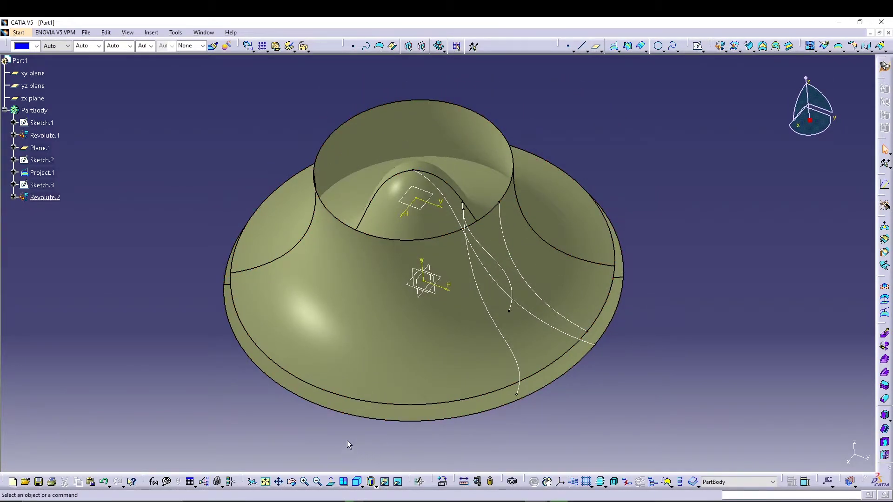
middle_drag(184, 261, 208, 236)
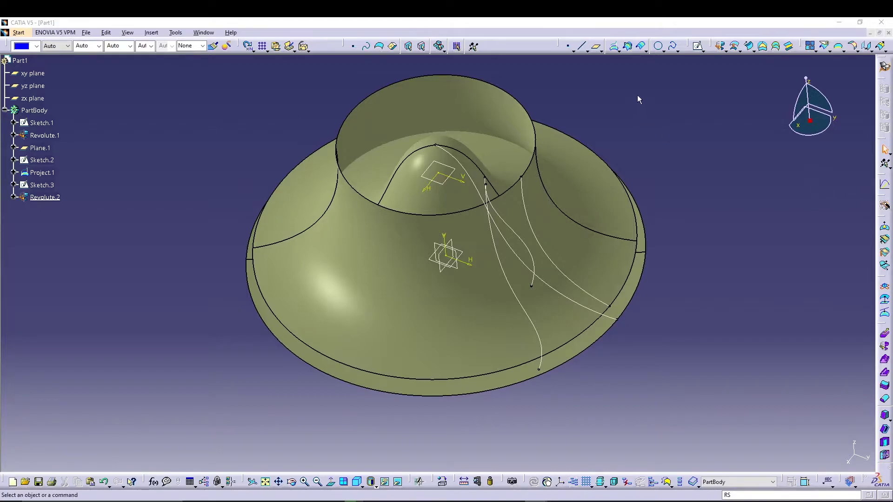
click(614, 45)
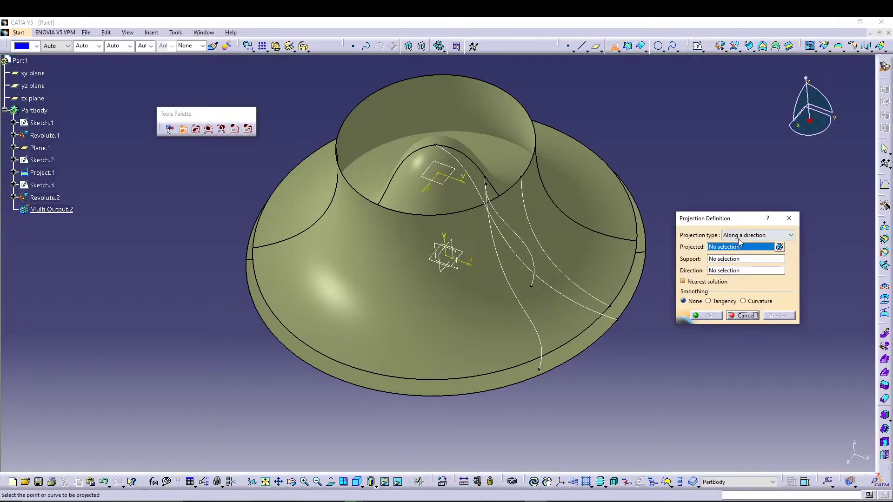
click(754, 235)
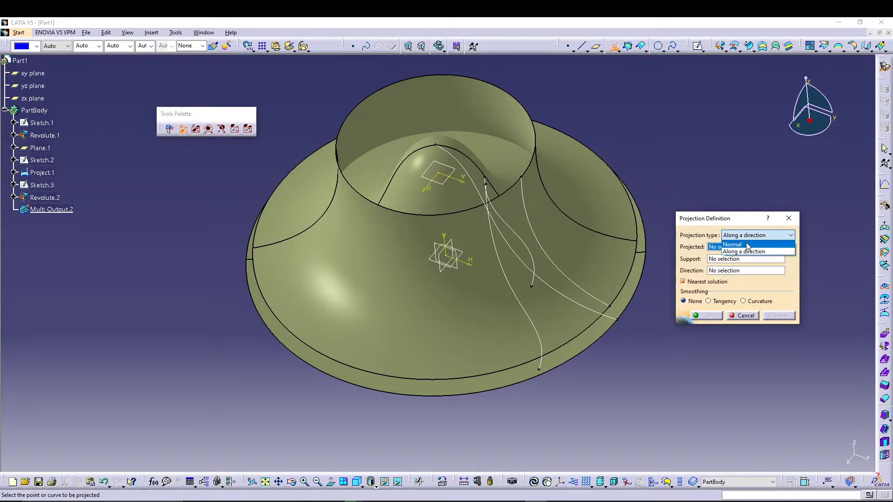
click(747, 245)
click(722, 246)
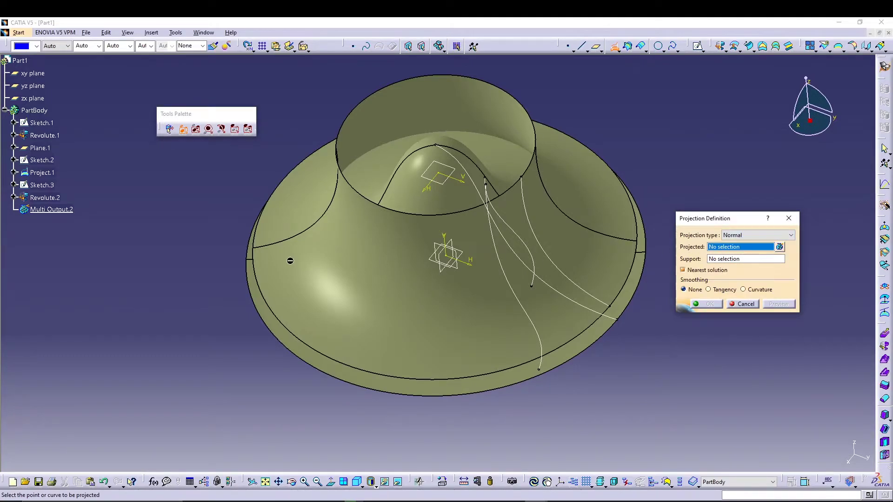
click(42, 172)
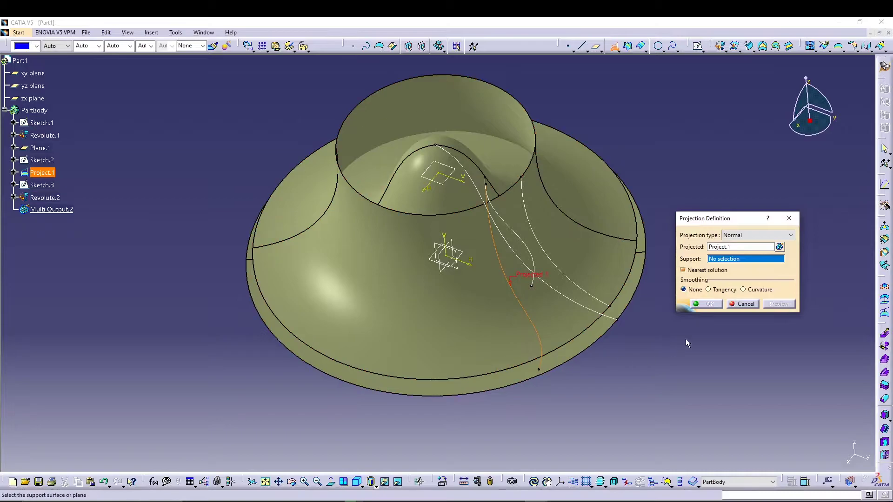
click(420, 326)
click(777, 305)
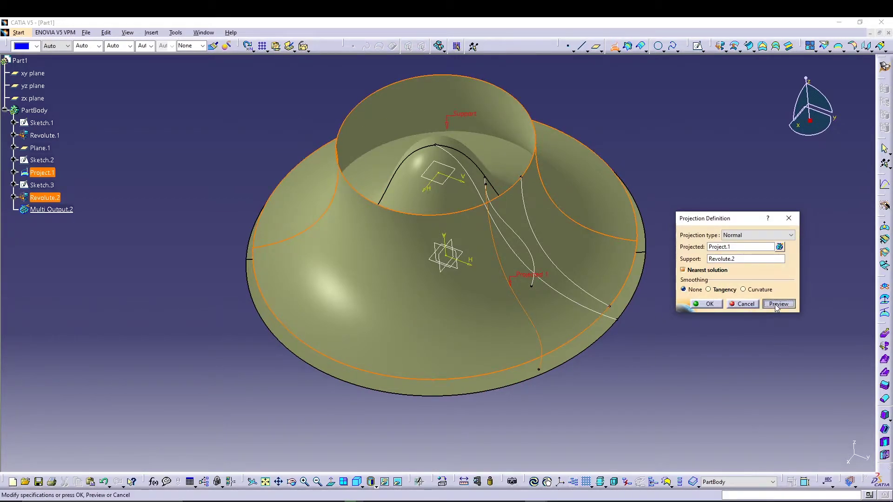
click(710, 306)
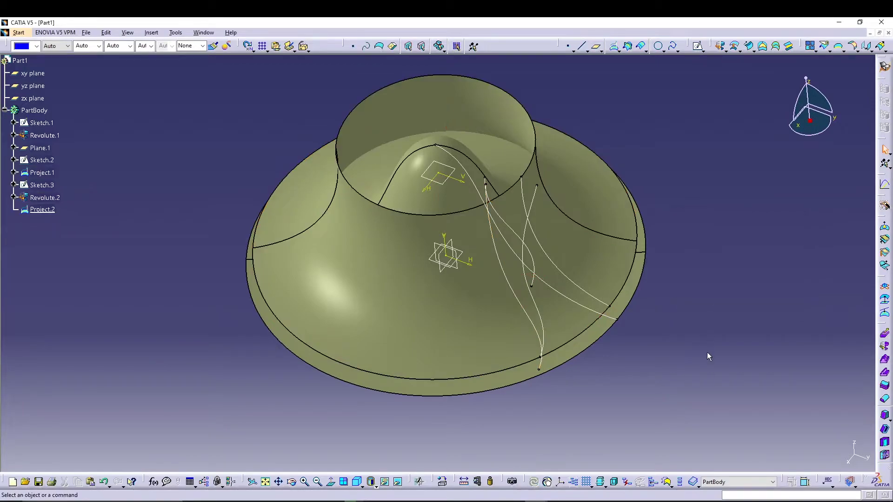
Step: Create a point-point line joining the upper end vertices of the blade curves Project.1 and Project.2
middle_drag(494, 418, 478, 373)
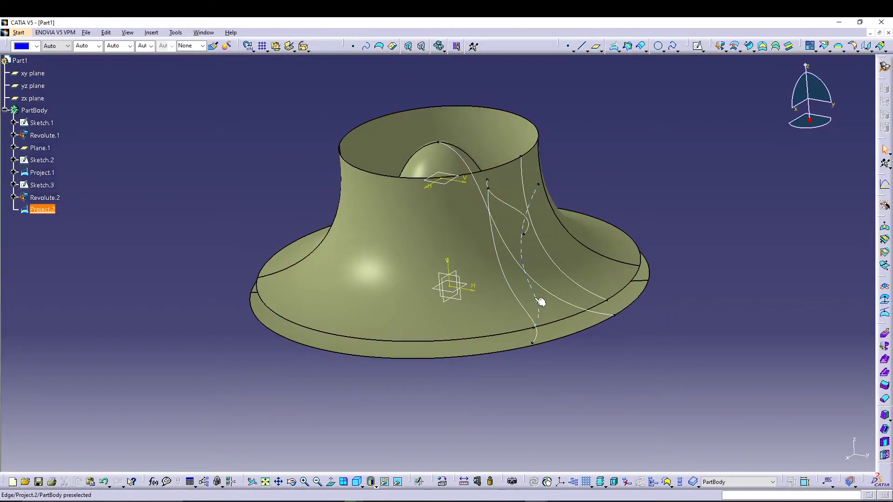
middle_drag(610, 191, 554, 262)
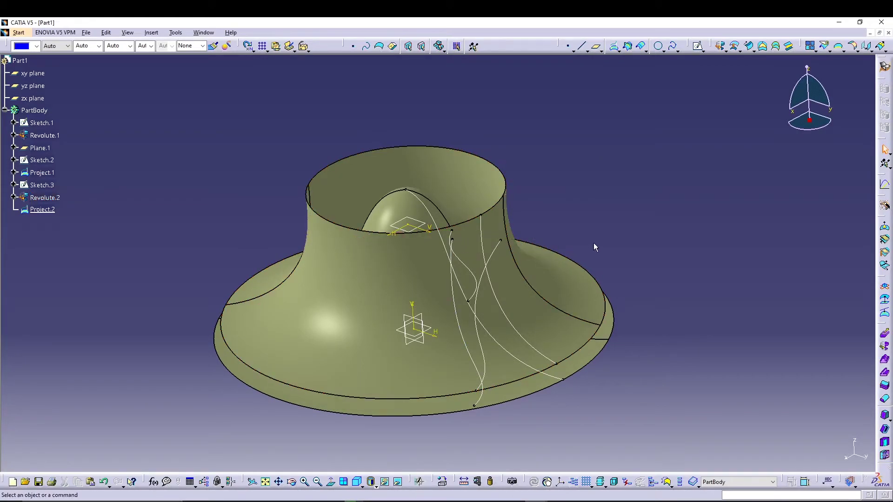
click(581, 46)
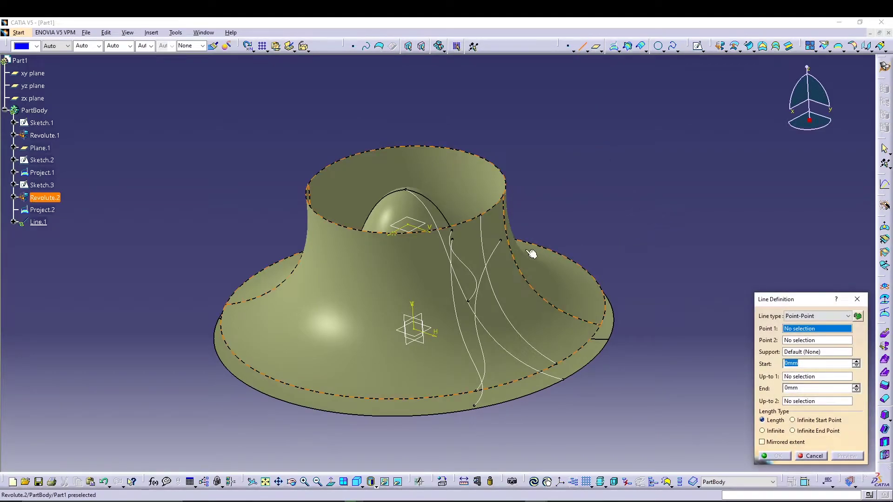
click(453, 239)
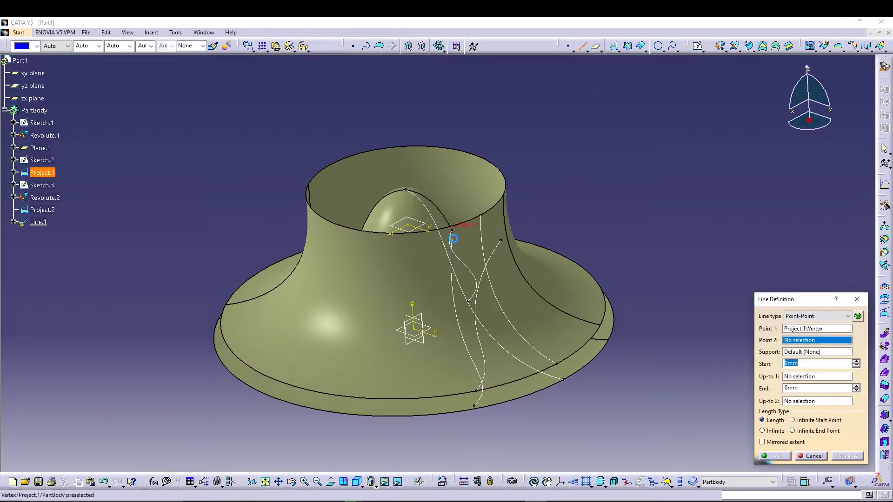
click(502, 240)
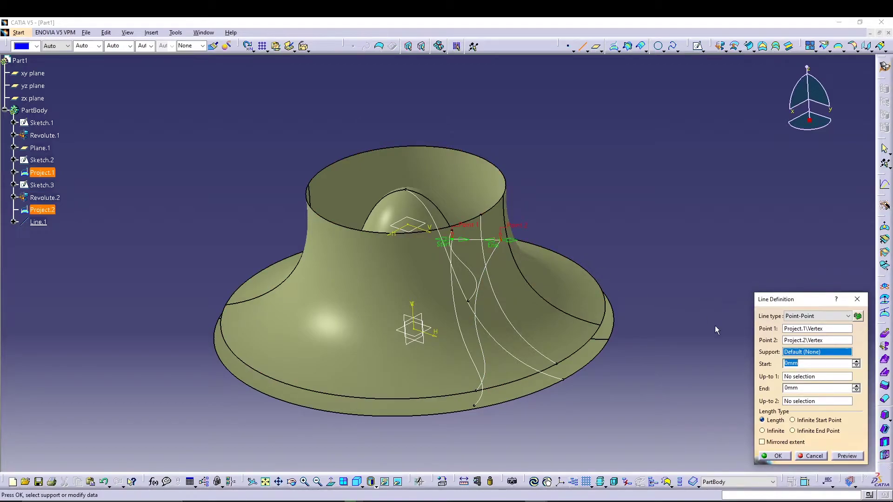
click(782, 455)
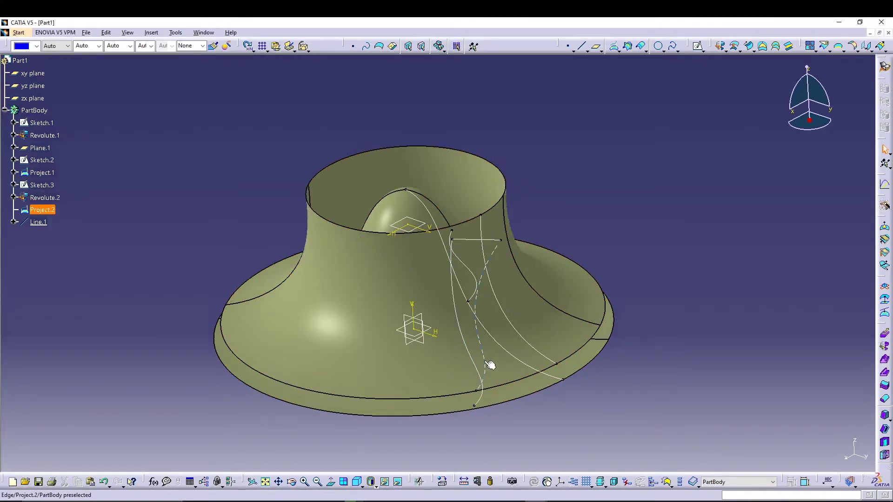
Step: Create a multi-sections surface between the sections Project.1 and Project.2, with Line.1 as the spine
click(776, 47)
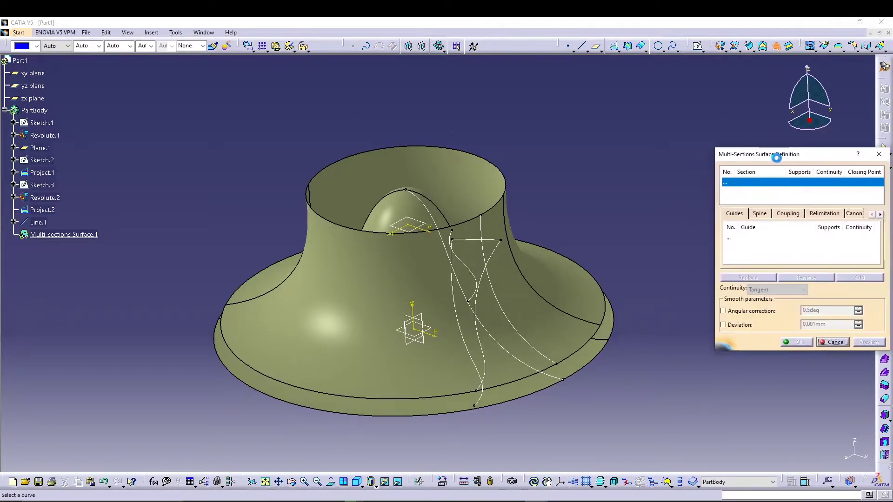
drag(779, 156, 688, 157)
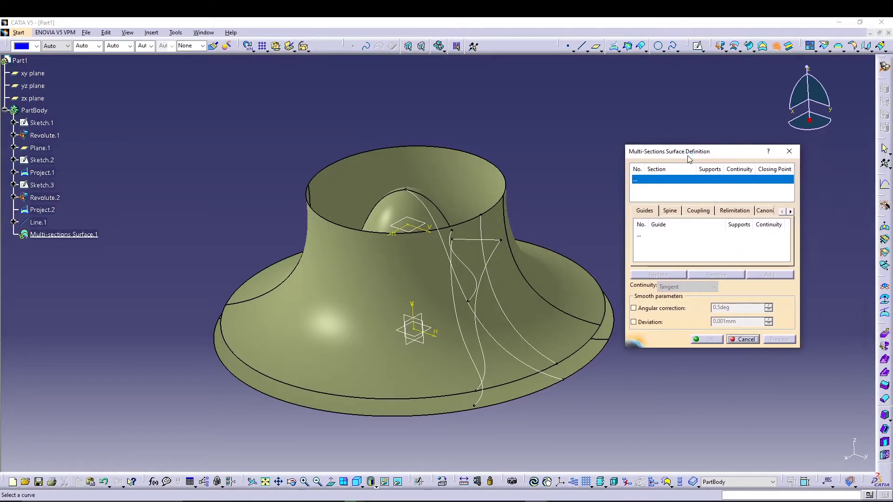
click(454, 293)
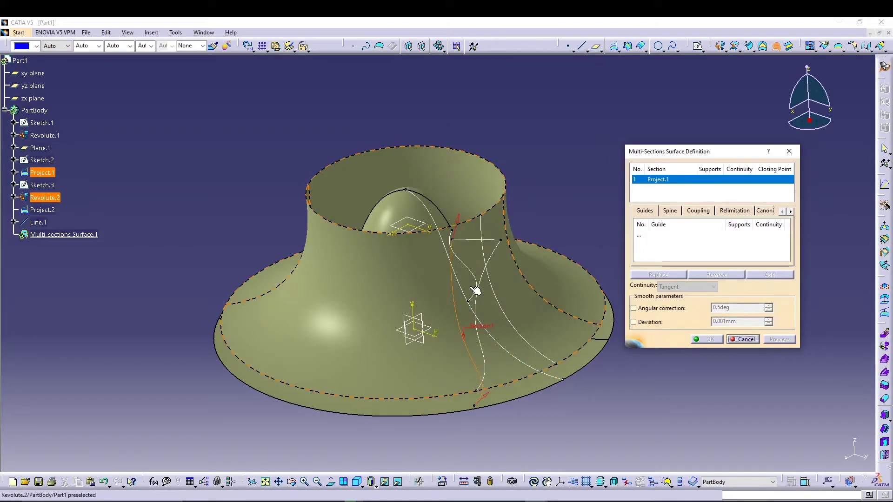
click(484, 282)
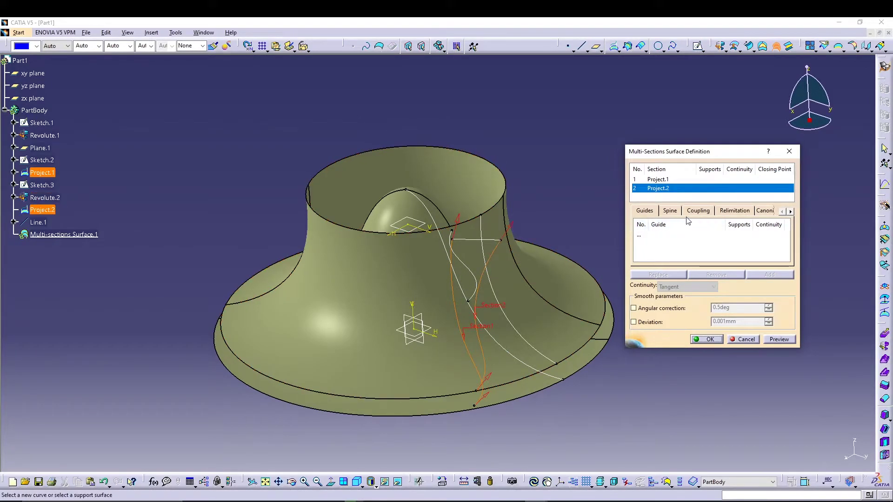
click(670, 212)
click(650, 235)
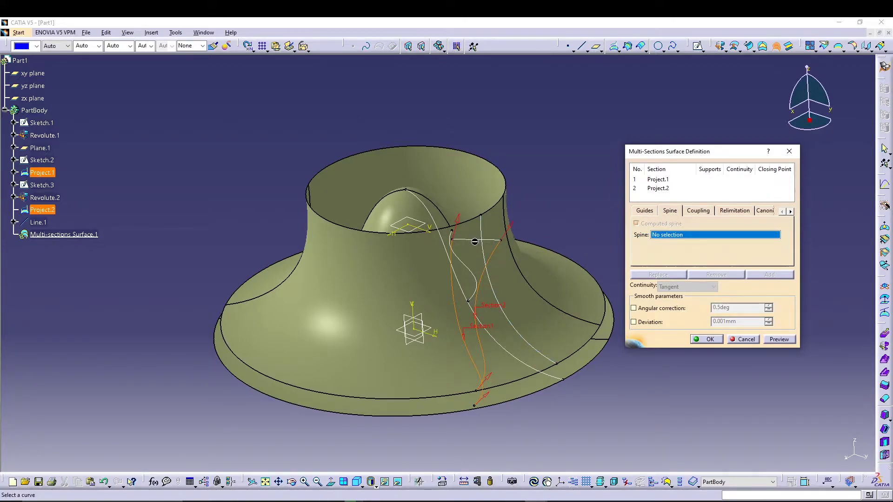
click(481, 240)
click(773, 340)
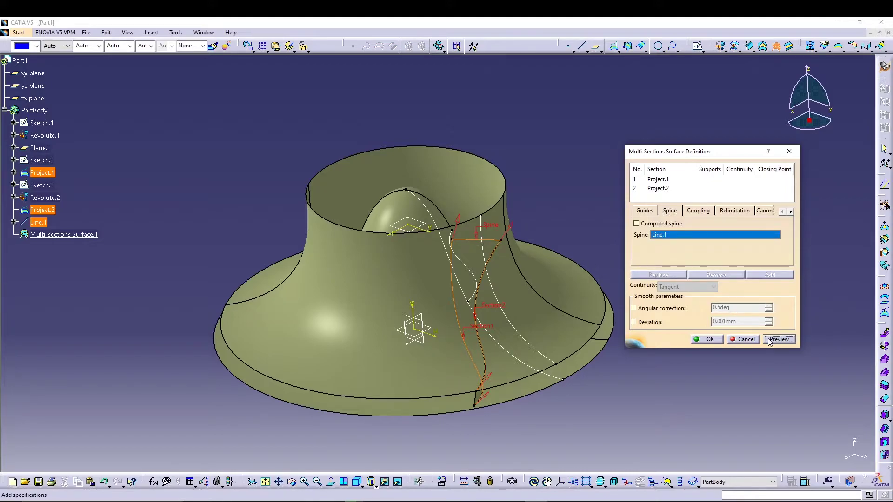
click(706, 339)
Step: Create a rotated copy of the hub blade curve Project.1 a small angle around the Z axis
middle_drag(507, 426, 479, 389)
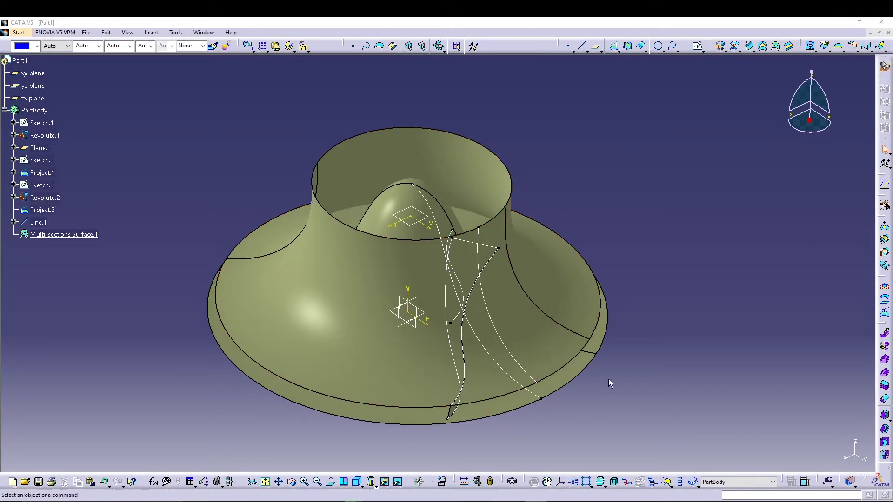
middle_drag(648, 241, 596, 210)
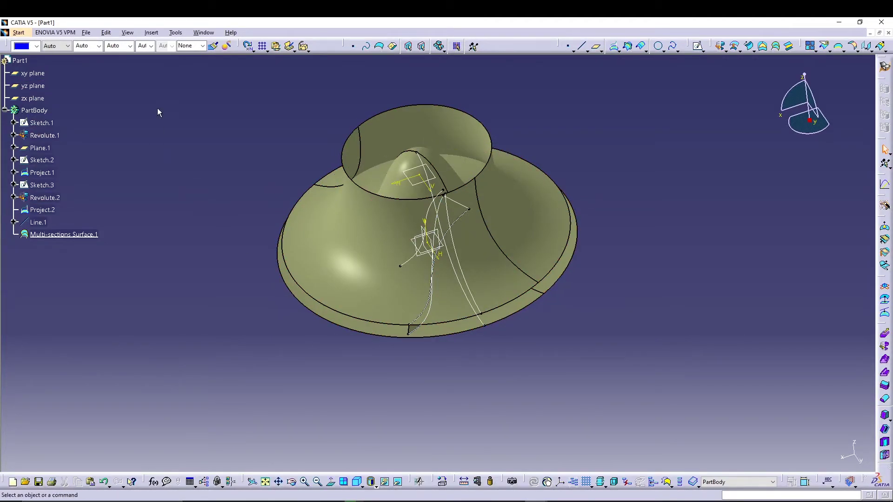
click(149, 34)
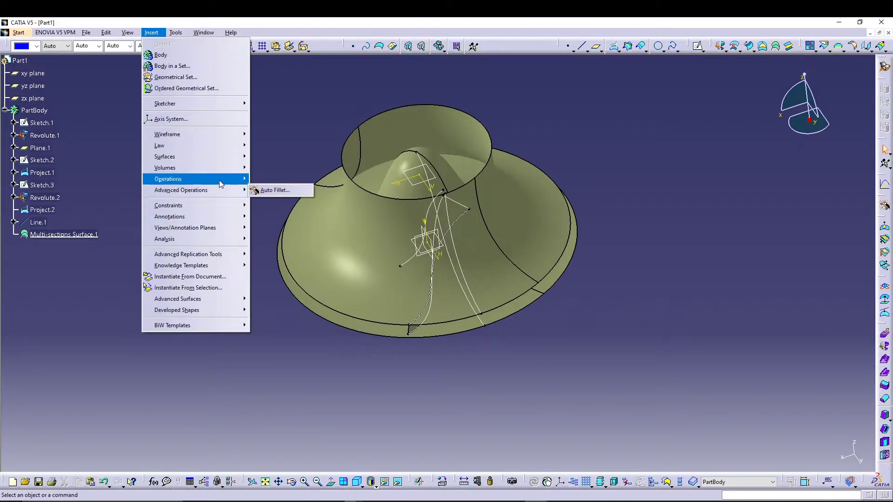
mouse_move(219, 180)
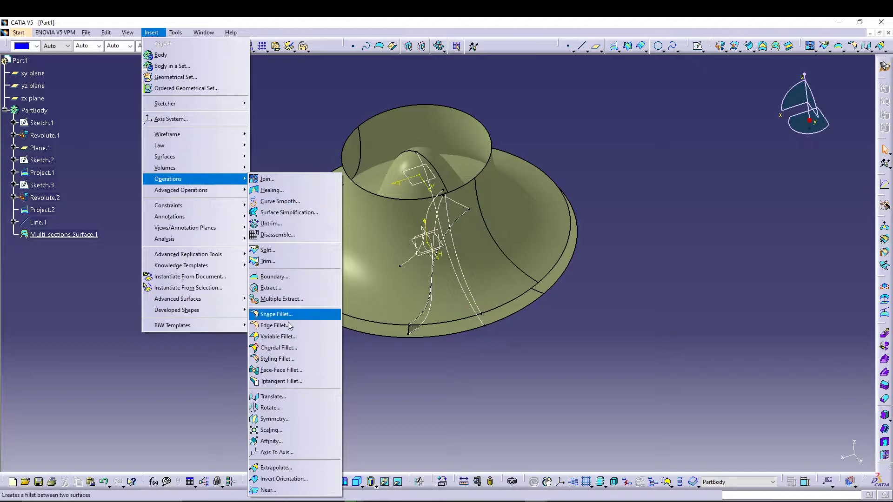
click(271, 408)
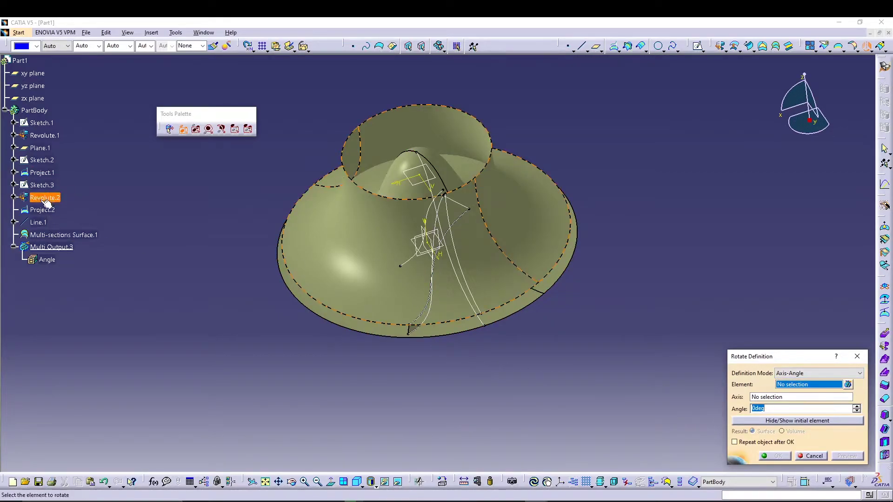
click(42, 173)
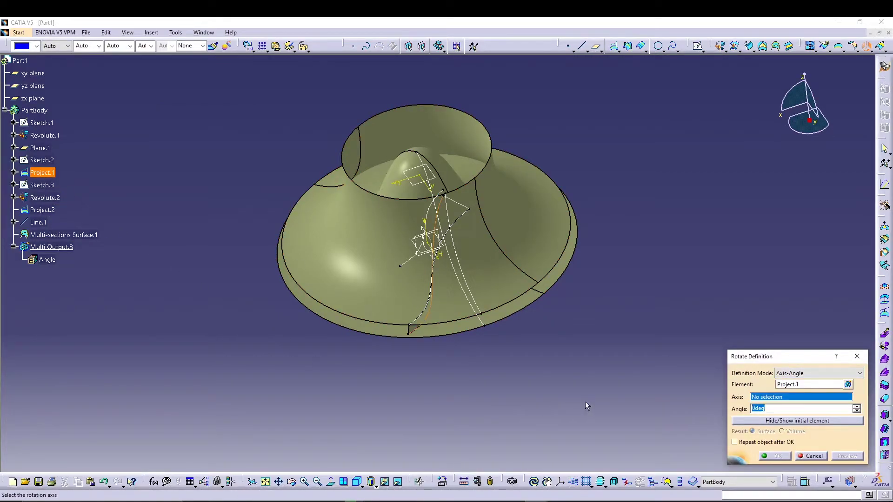
right_click(757, 401)
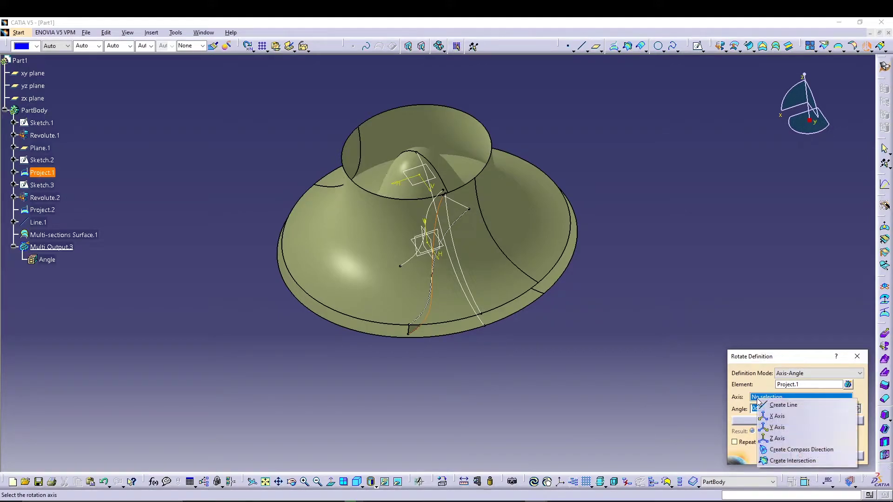
click(772, 437)
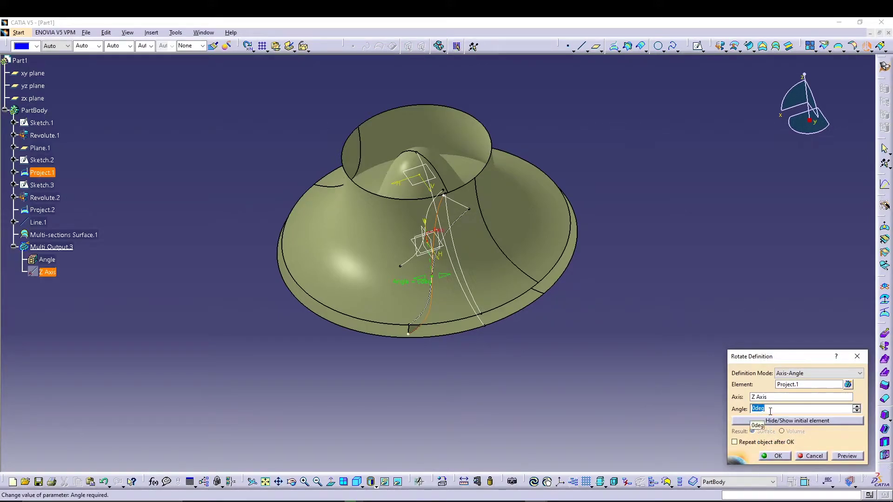
click(855, 456)
click(788, 457)
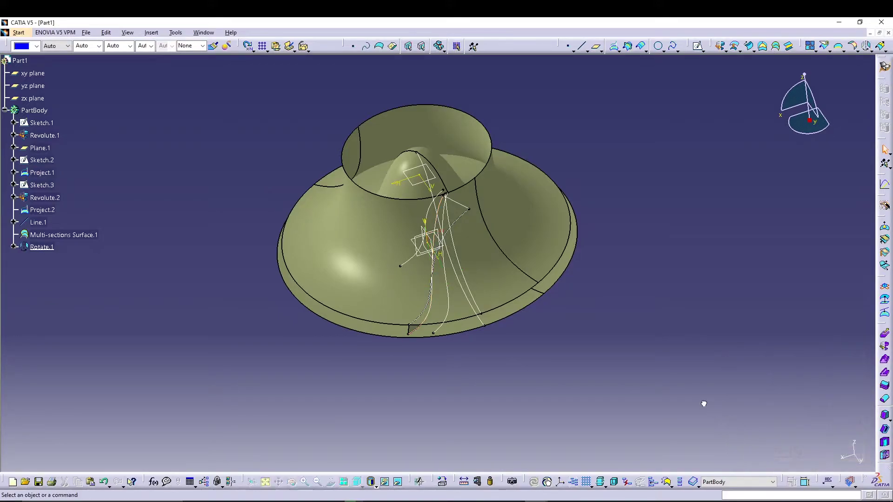
Step: Create a rotated copy of the shroud blade curve Project.2 at 10° around the Z axis
middle_drag(416, 372, 429, 342)
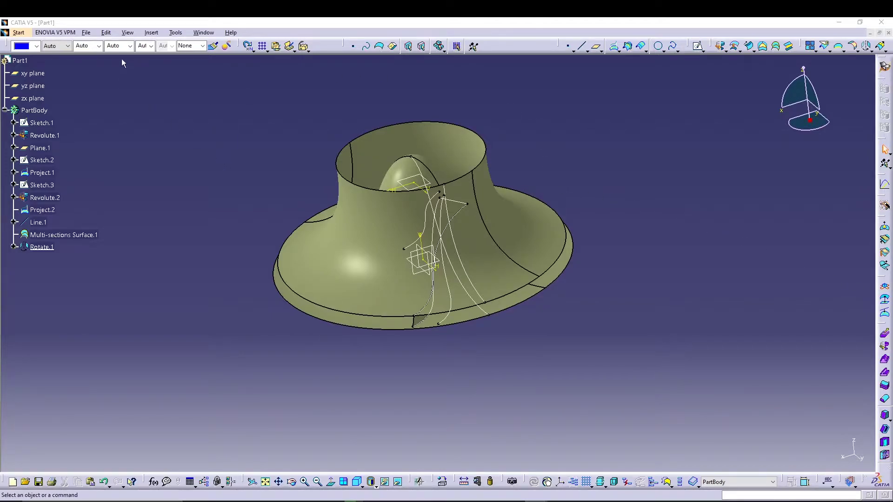
click(151, 32)
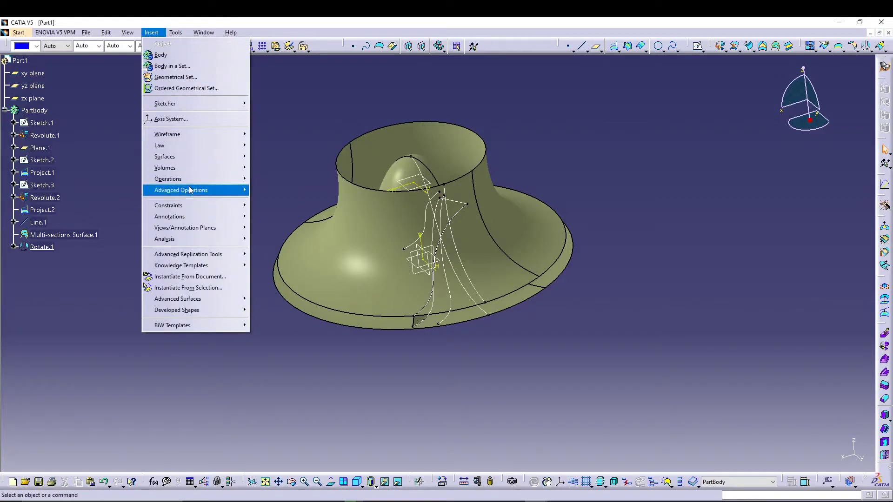
mouse_move(200, 179)
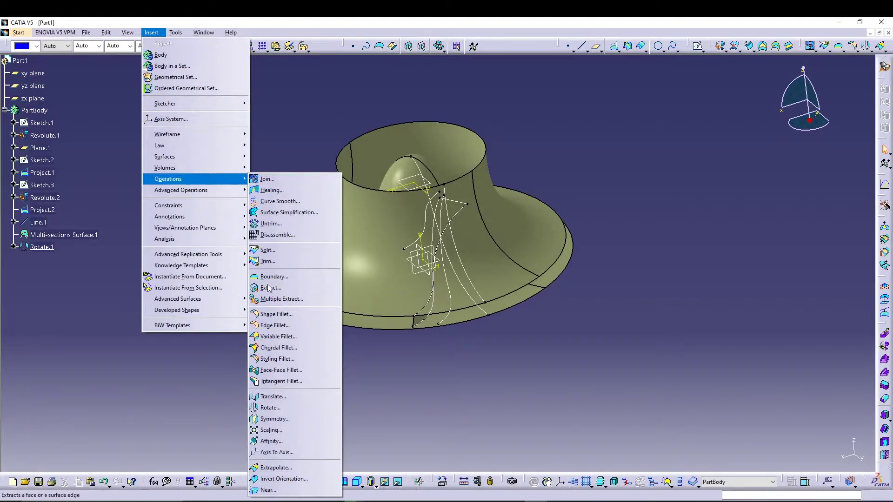
click(279, 408)
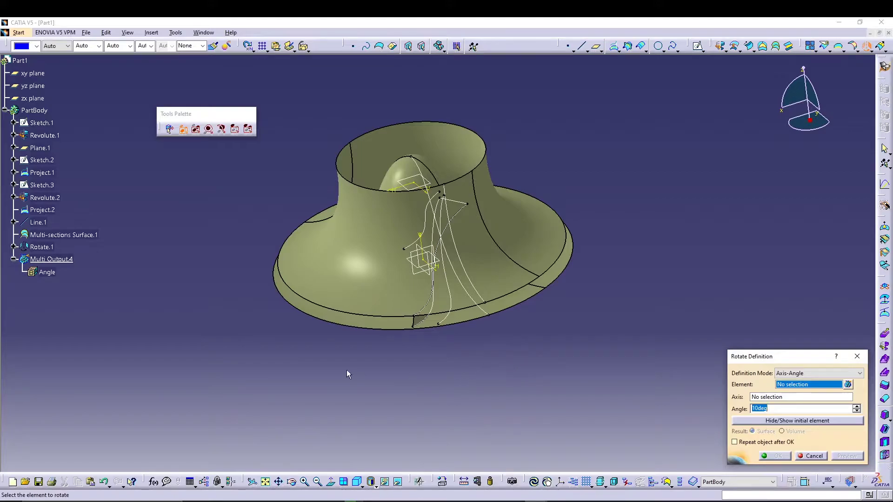
click(47, 213)
right_click(780, 401)
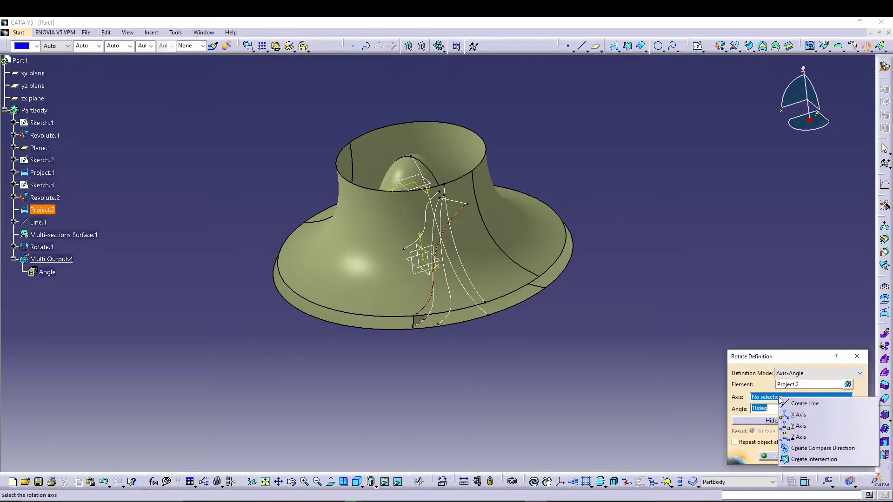
click(799, 436)
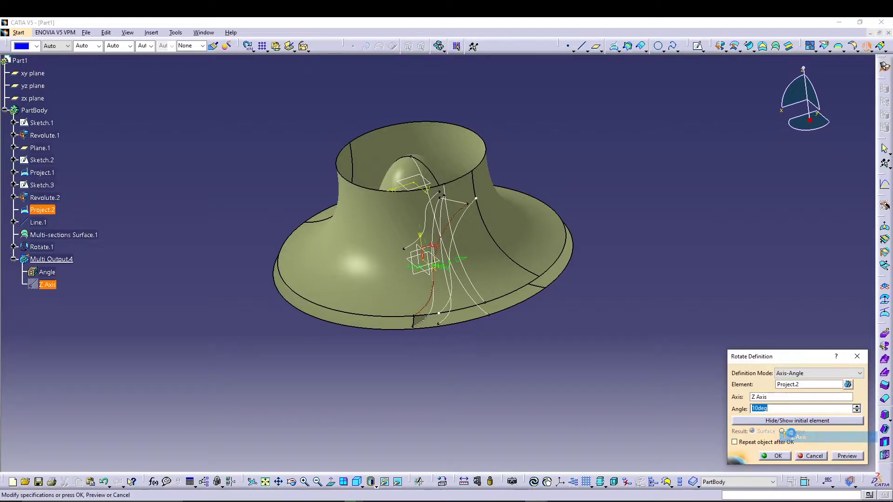
click(846, 456)
click(779, 456)
middle_drag(465, 331, 496, 313)
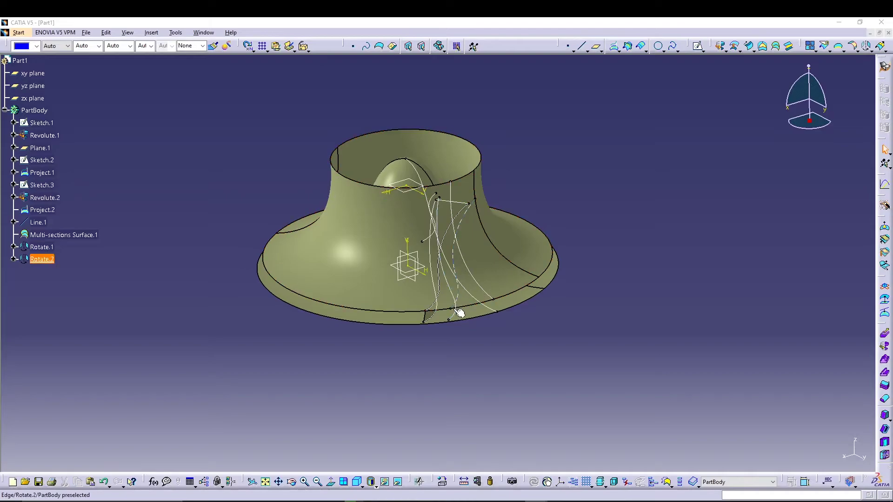
mouse_move(536, 320)
middle_down()
mouse_move(521, 329)
mouse_move(470, 293)
mouse_move(521, 319)
middle_up()
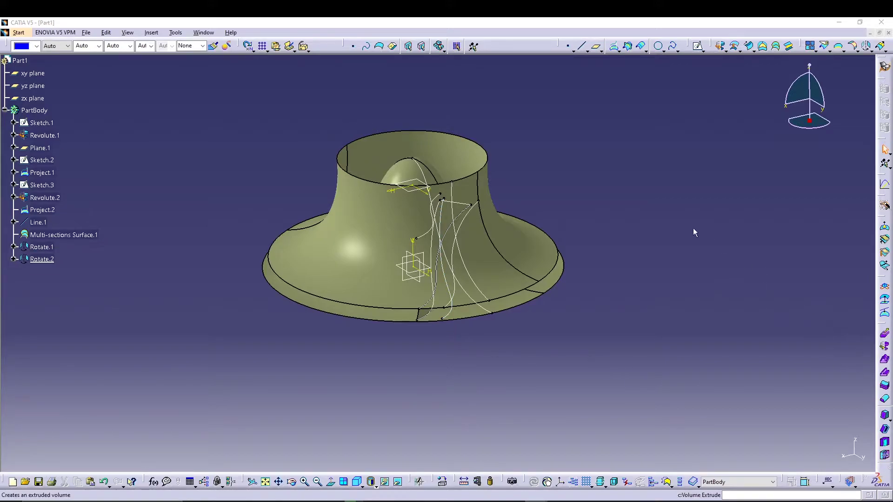
Step: Create a point on the rotated hub curve Rotate.1 at a geodesic distance of 20 mm from its extremity
click(650, 185)
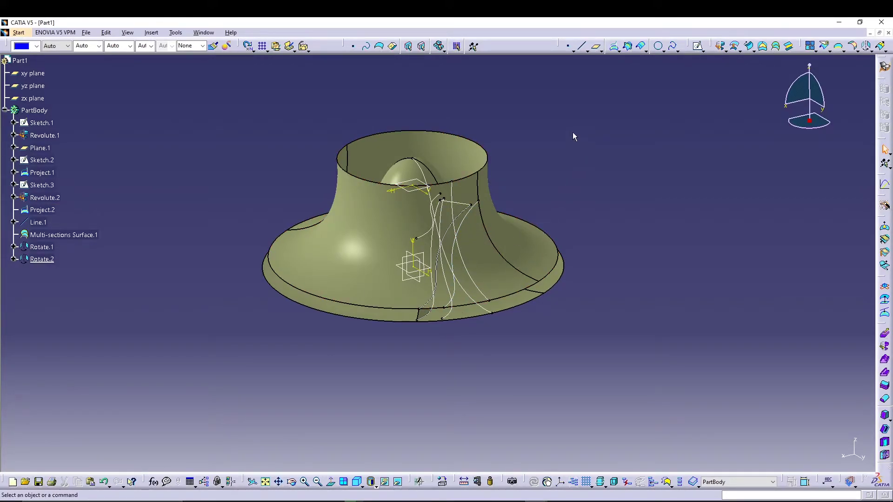
click(570, 47)
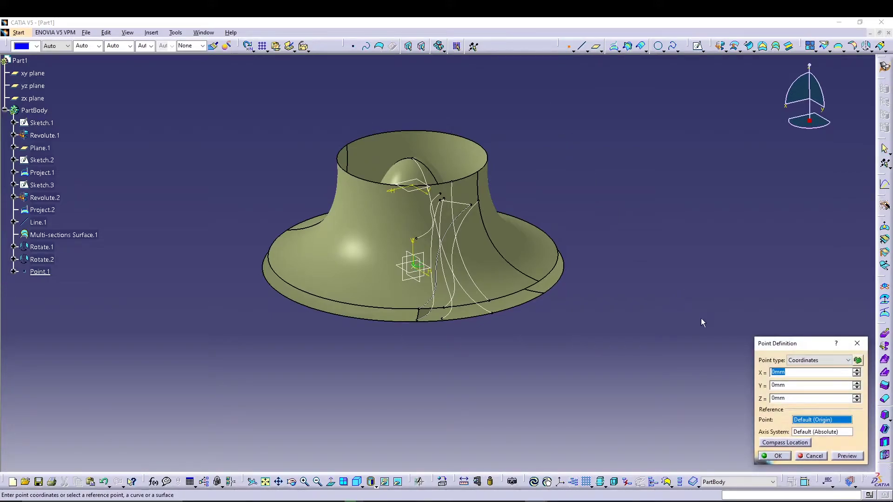
click(818, 361)
click(807, 377)
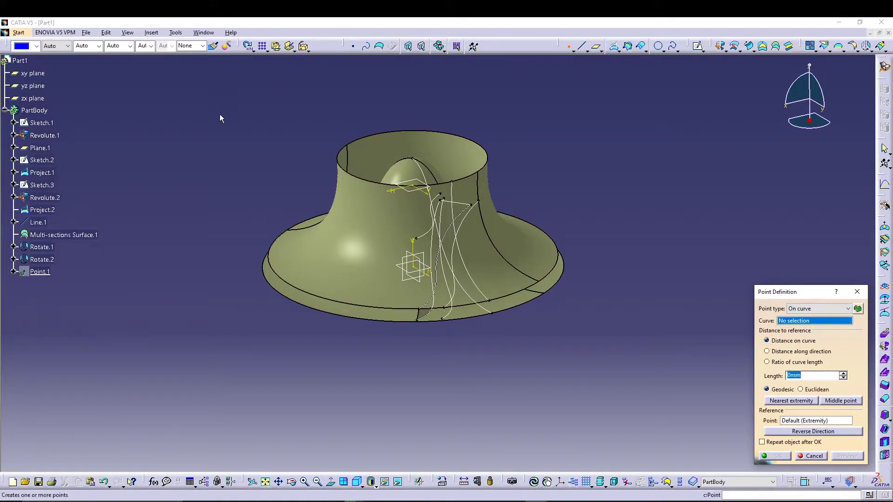
click(41, 247)
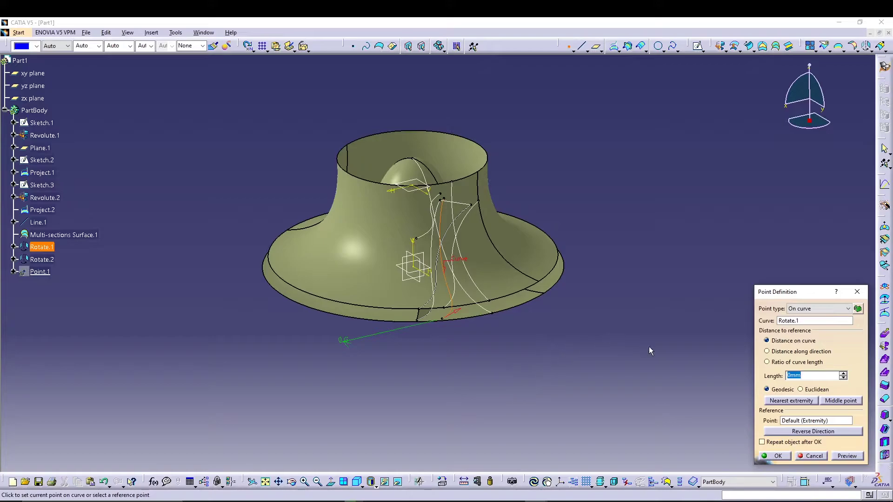
text(20)
click(851, 457)
click(808, 457)
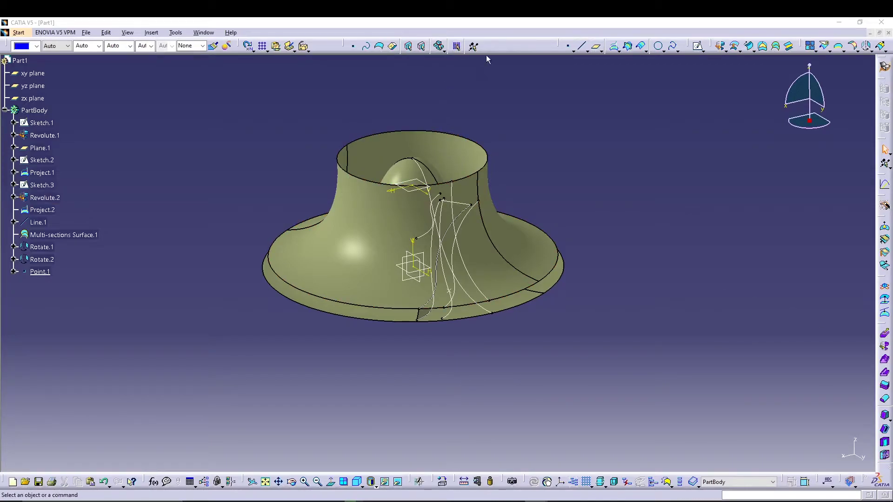
Step: Create a point on the rotated shroud curve Rotate.2 at a geodesic distance of 26 mm from its extremity
click(569, 48)
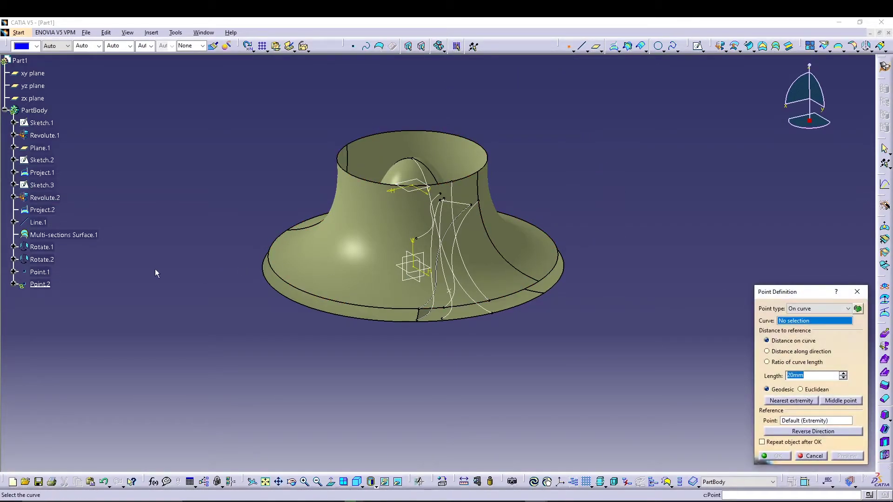
click(42, 259)
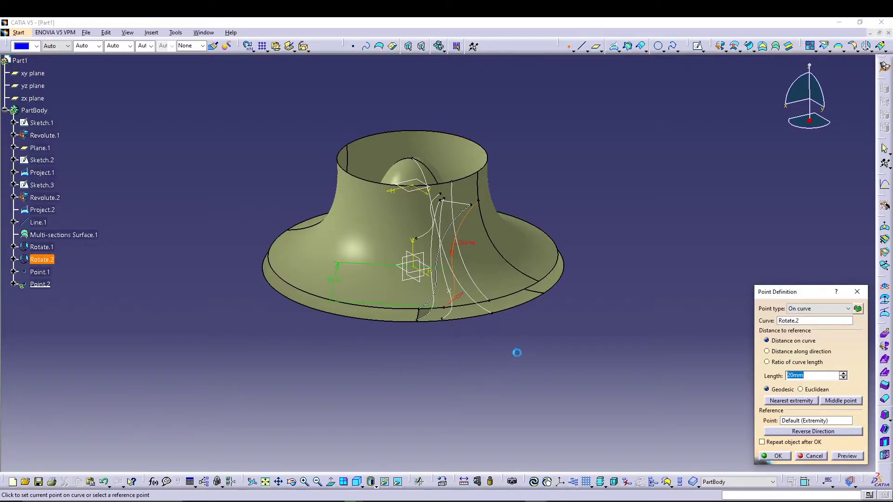
text(26)
click(843, 456)
click(851, 457)
click(774, 456)
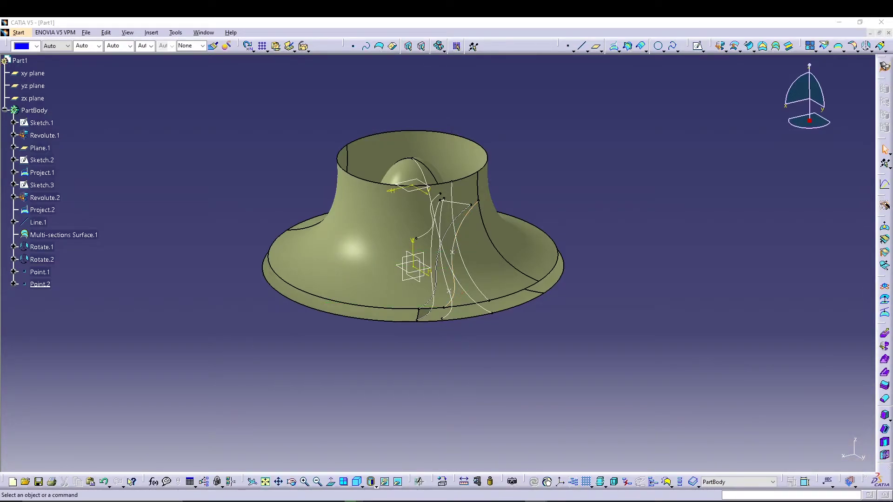
middle_drag(440, 351, 459, 373)
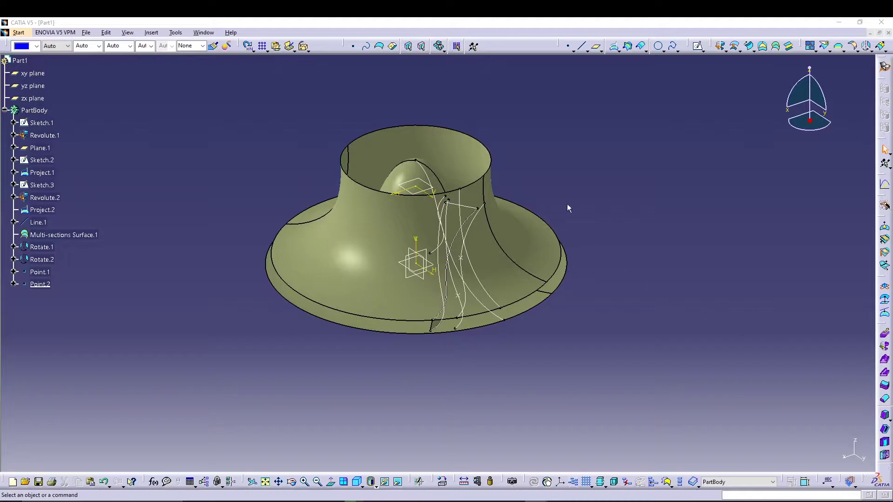
Step: Split the curve Rotate.1 at Point.1, keeping the lower portion near the outer rim
click(824, 47)
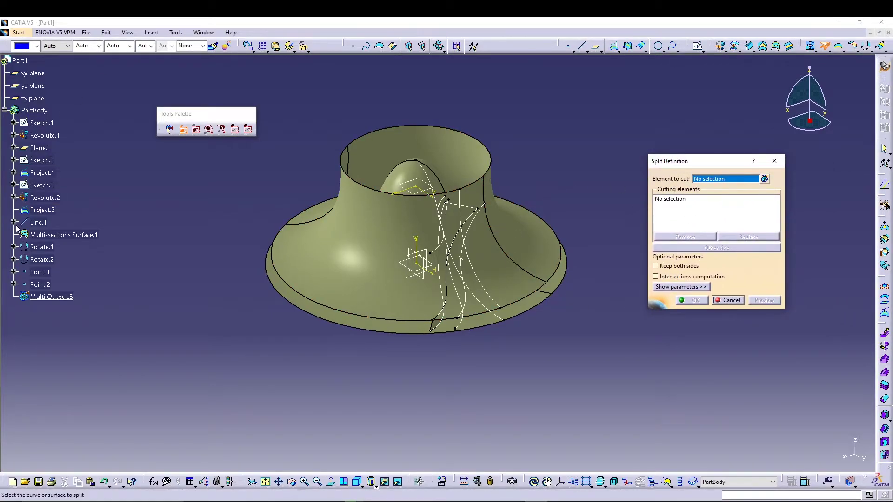
click(42, 247)
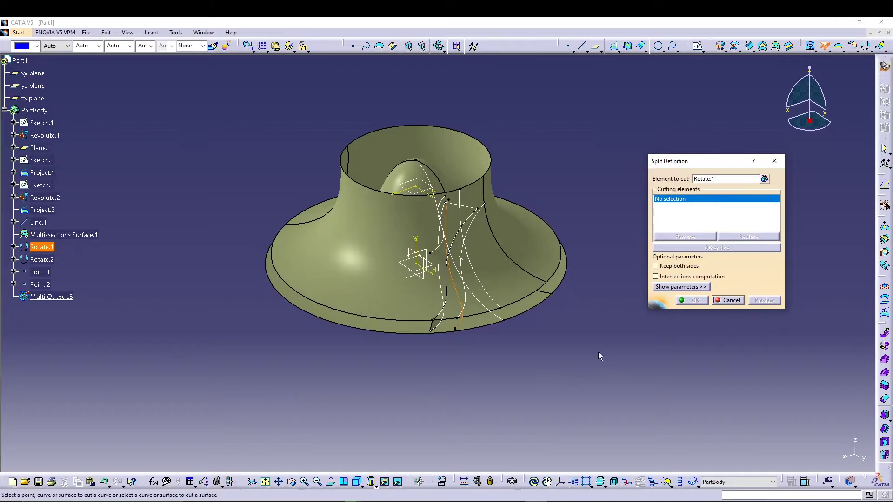
click(40, 272)
click(766, 300)
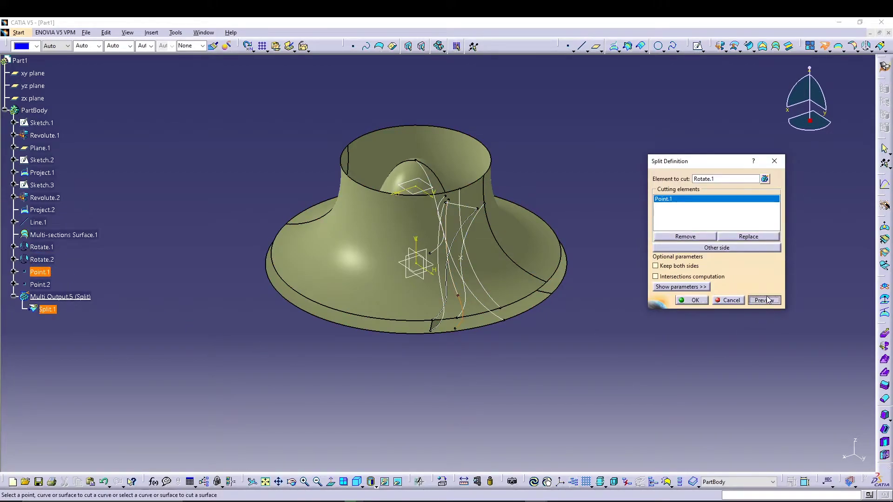
click(696, 300)
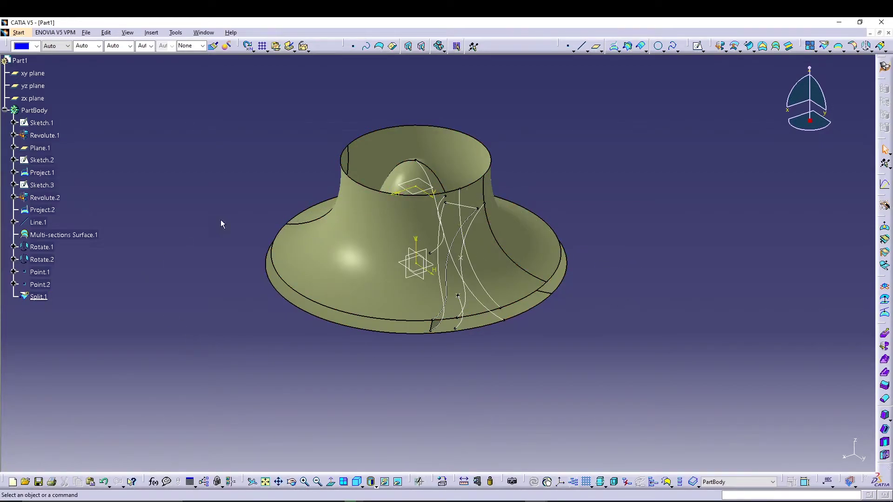
Step: Split the curve Rotate.2 at Point.2, keeping the lower portion near the outer rim
click(824, 46)
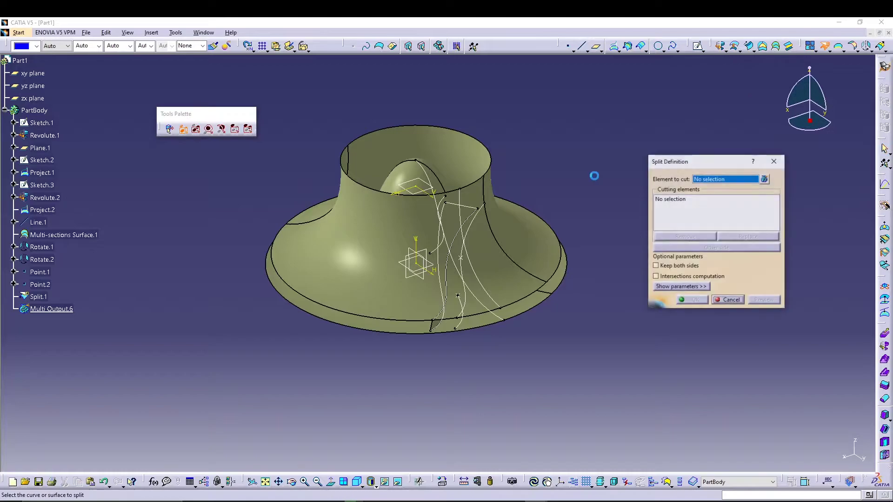
click(42, 260)
click(40, 284)
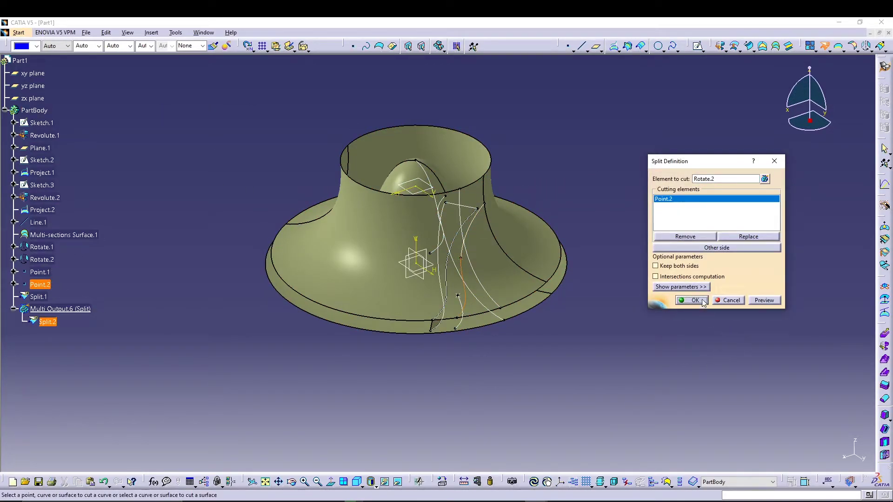
click(703, 301)
middle_drag(514, 330, 525, 348)
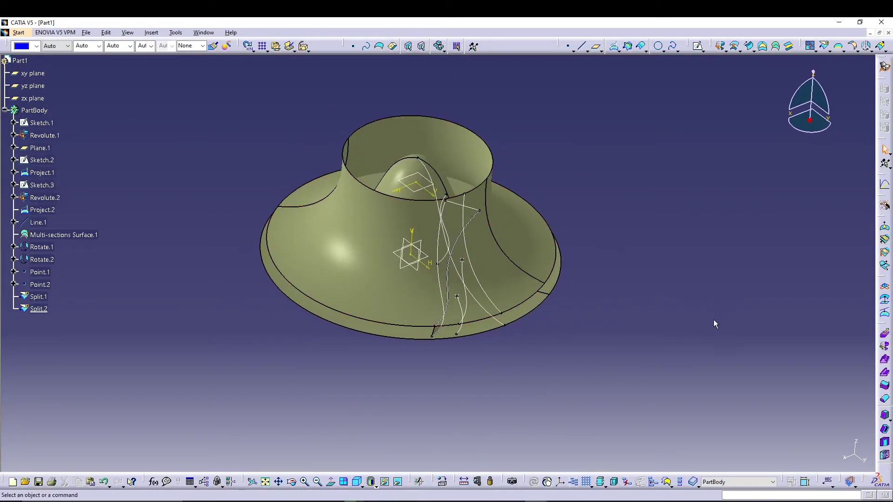
Step: Create a point-point line joining Point.1 and Point.2 at the upper ends of the split curves
click(582, 46)
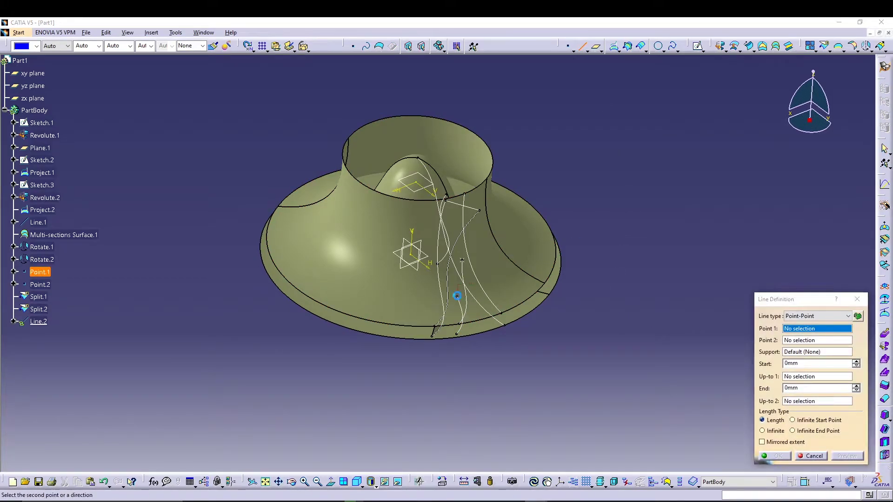
click(457, 295)
click(465, 264)
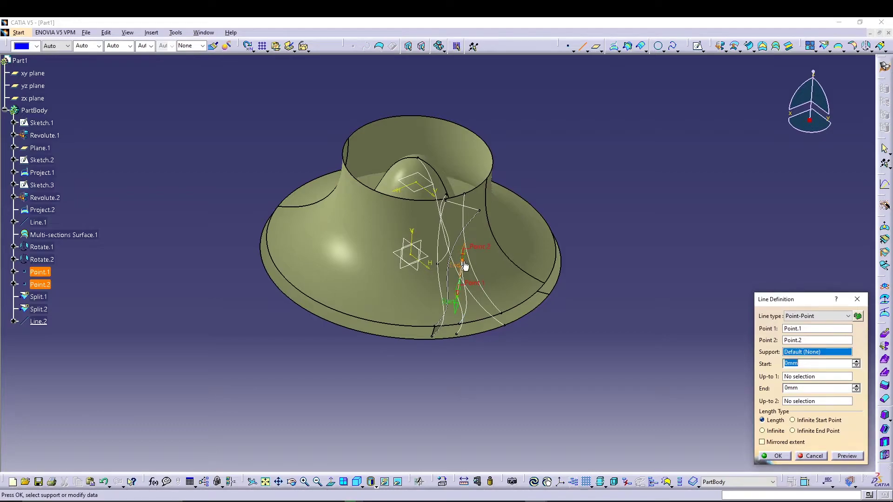
click(770, 455)
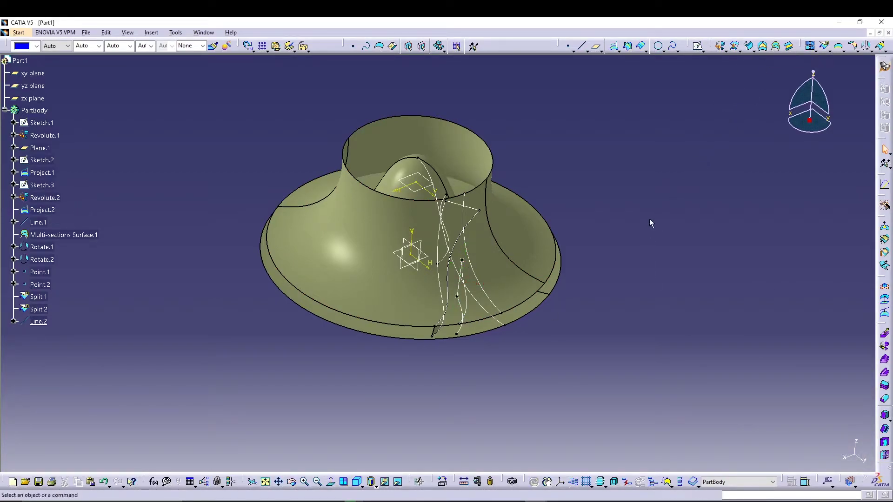
Step: Create a multi-sections surface between the sections Split.1 and Split.2, with Line.2 as the spine
click(777, 47)
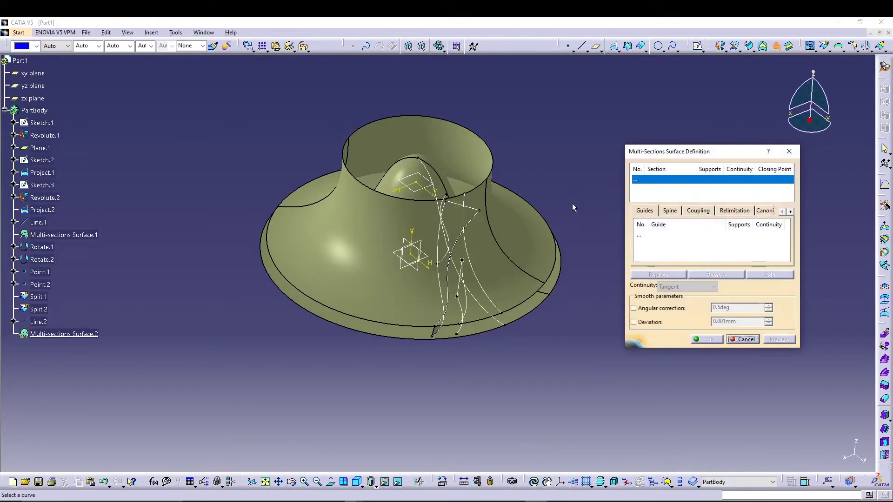
click(470, 307)
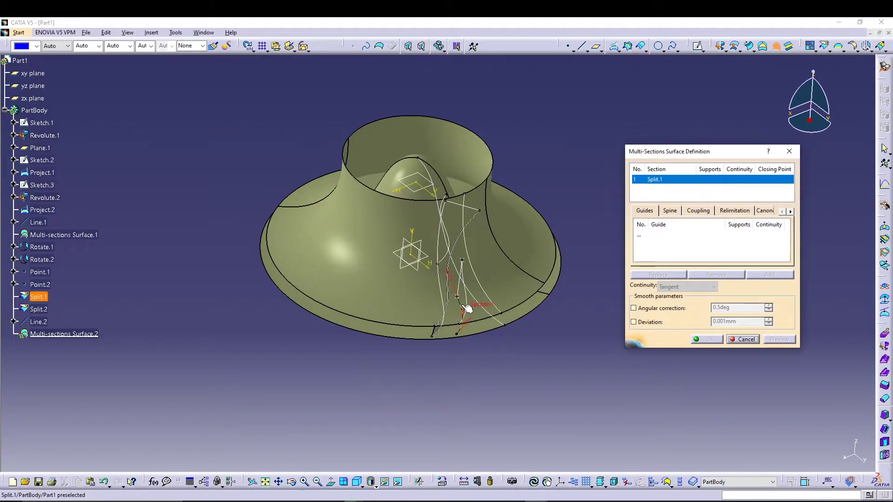
click(471, 295)
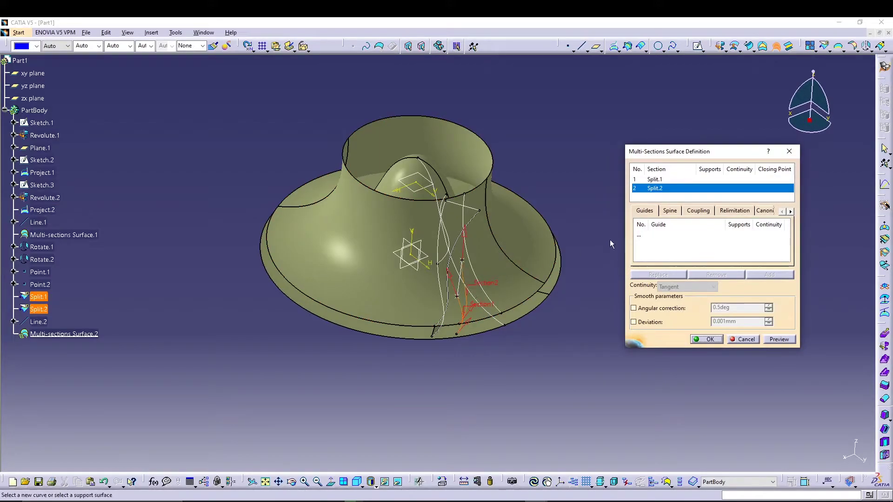
click(670, 211)
click(670, 239)
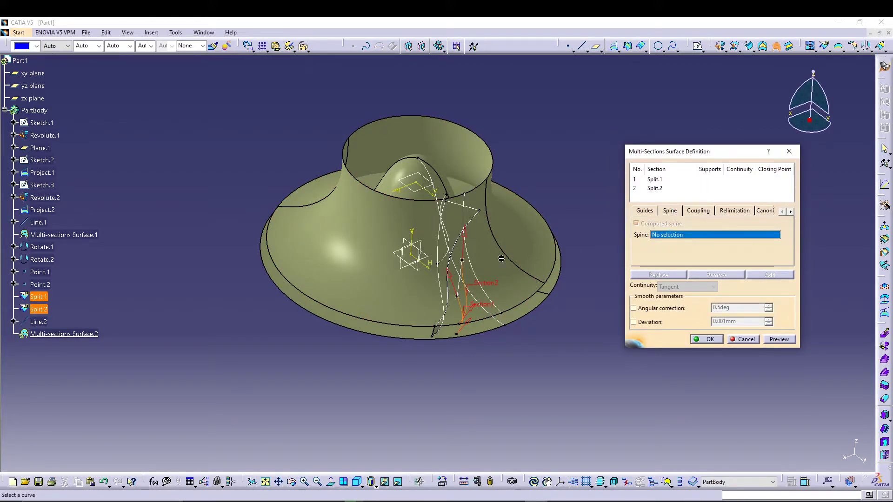
click(463, 282)
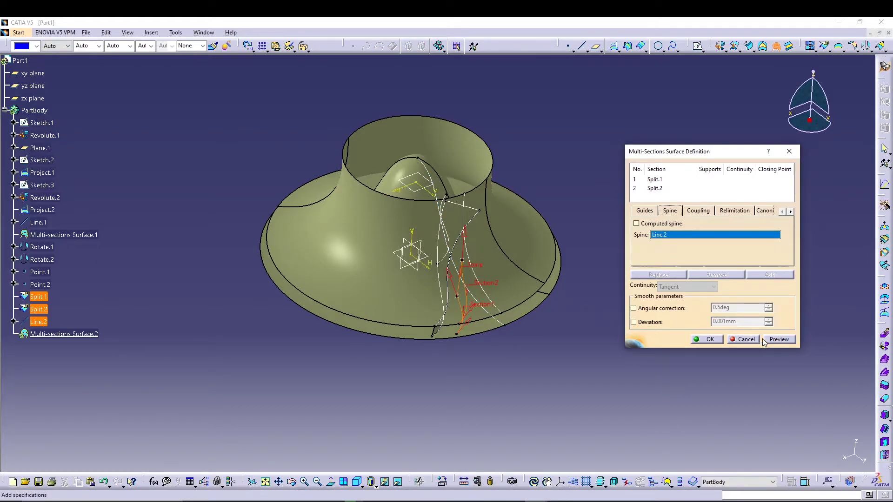
click(710, 340)
middle_drag(520, 382, 478, 305)
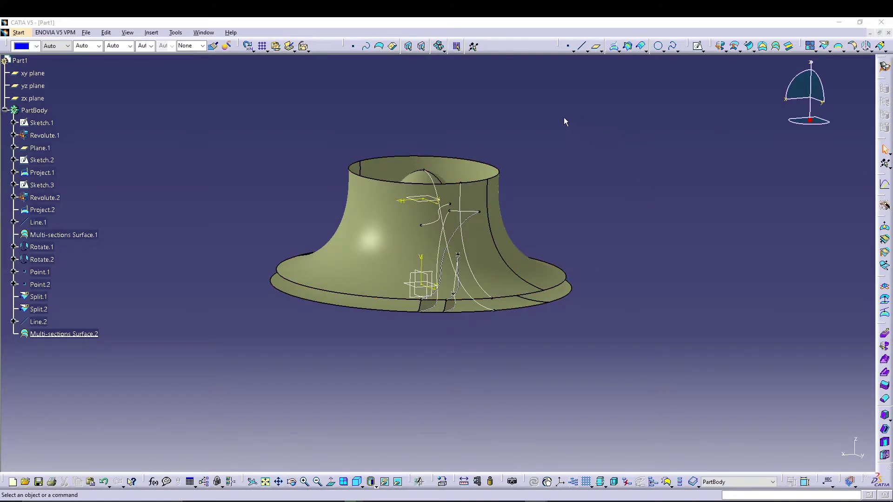
middle_drag(556, 132, 542, 221)
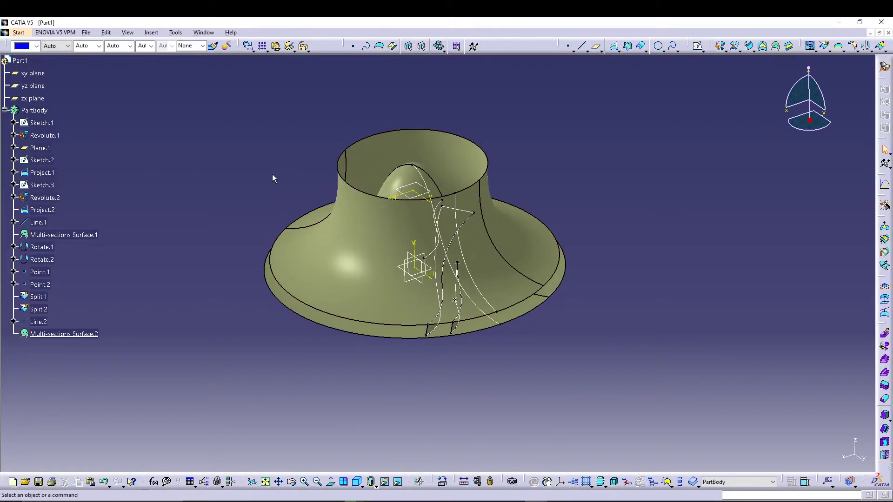
Step: Switch to the Part Design workbench for solid modelling
click(21, 33)
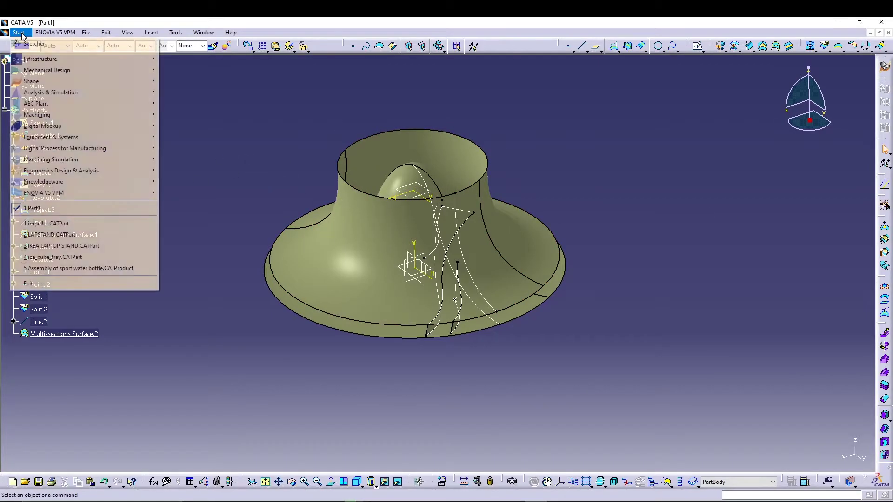
mouse_move(86, 71)
click(172, 70)
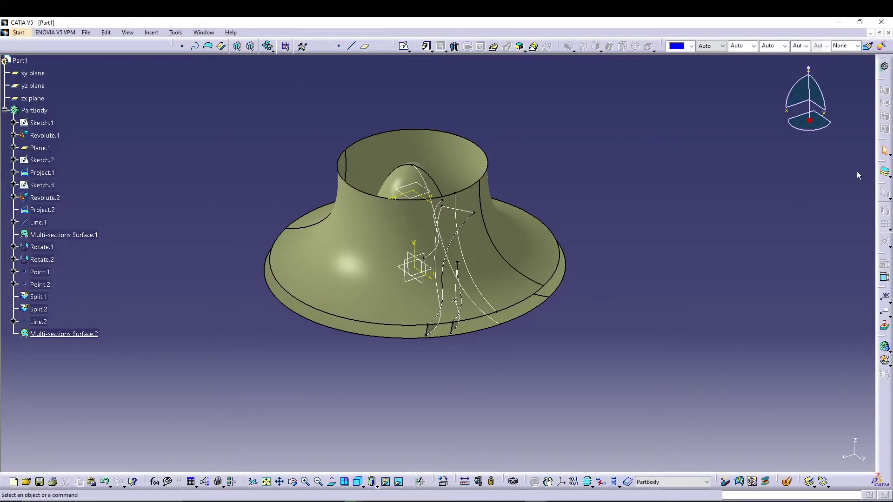
Step: Thicken the hub surface Revolute.1 with a 2 mm first offset, reversing the direction toward the hub's underside
click(884, 172)
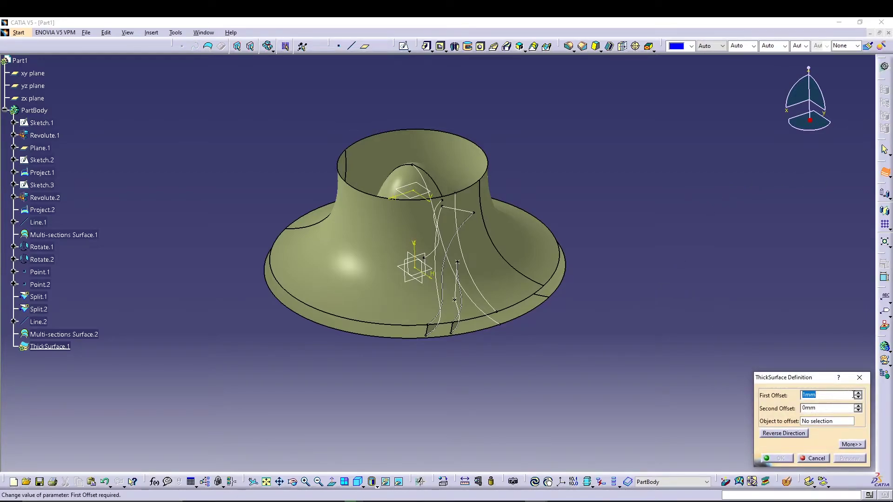
click(859, 393)
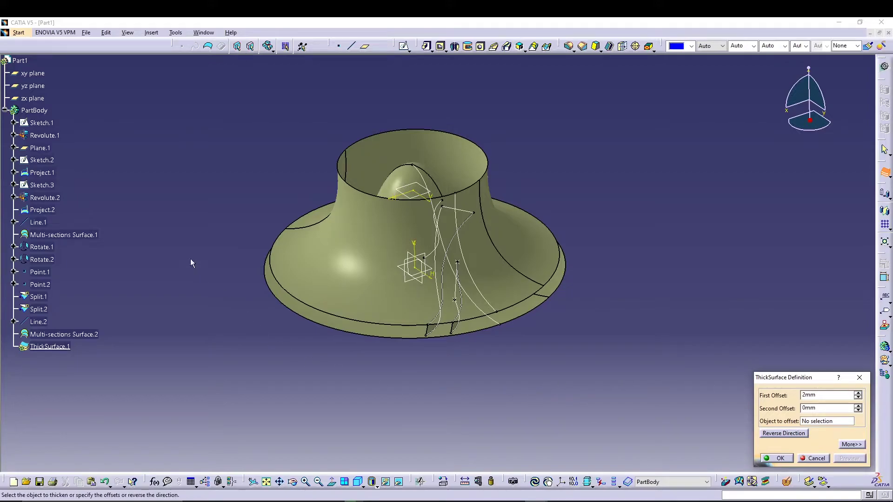
click(820, 422)
click(57, 137)
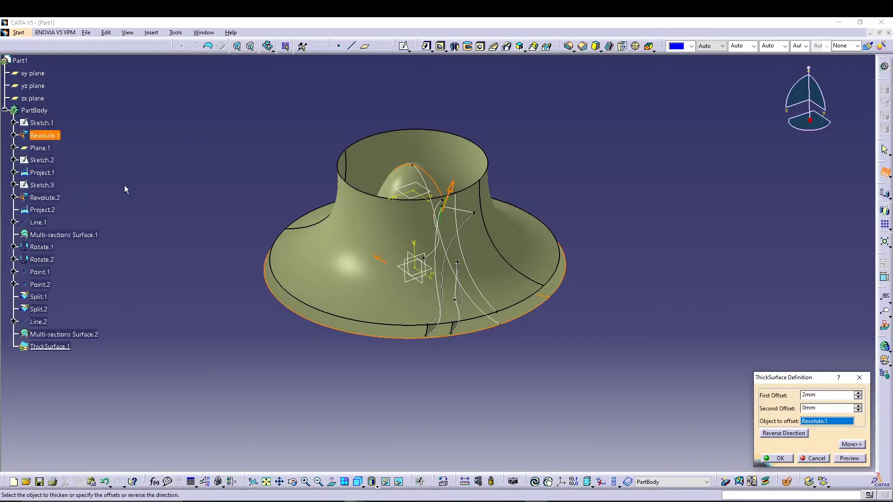
click(853, 459)
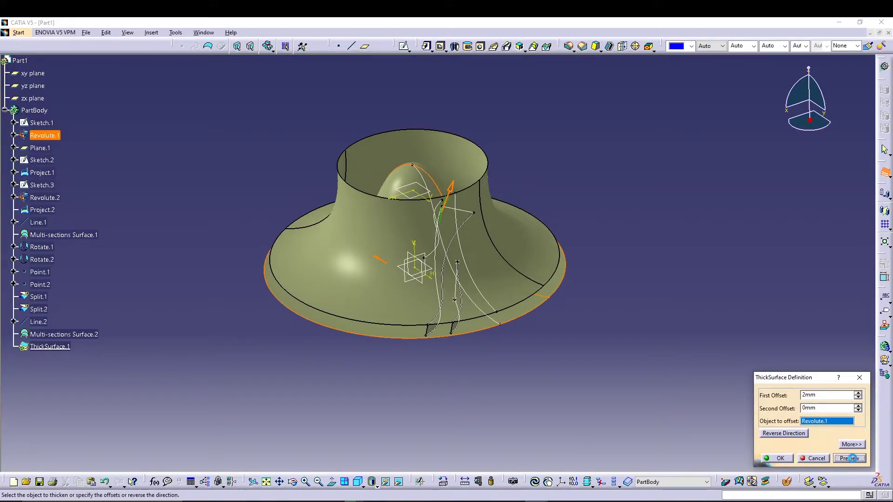
click(453, 189)
click(860, 461)
click(782, 459)
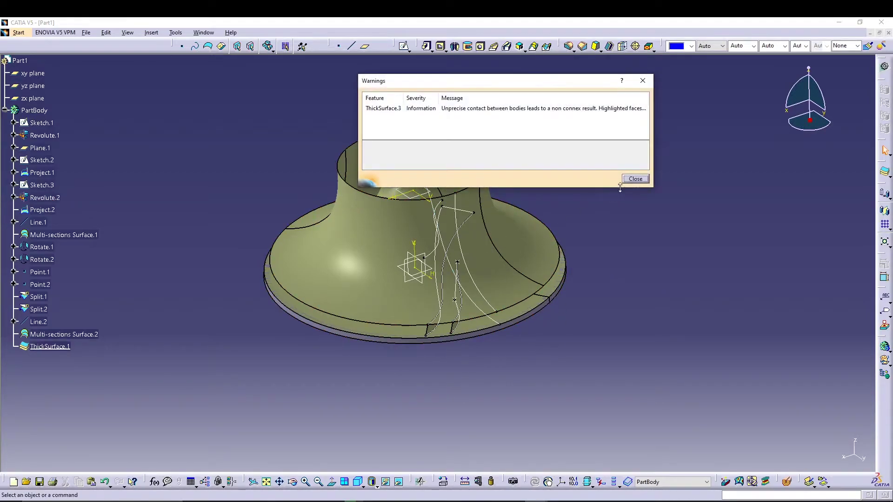
key(Return)
Step: Thicken the full blade surface Multi-sections Surface.1 with a 1 mm first offset
mouse_move(434, 383)
middle_down()
mouse_move(438, 126)
mouse_move(425, 389)
middle_up()
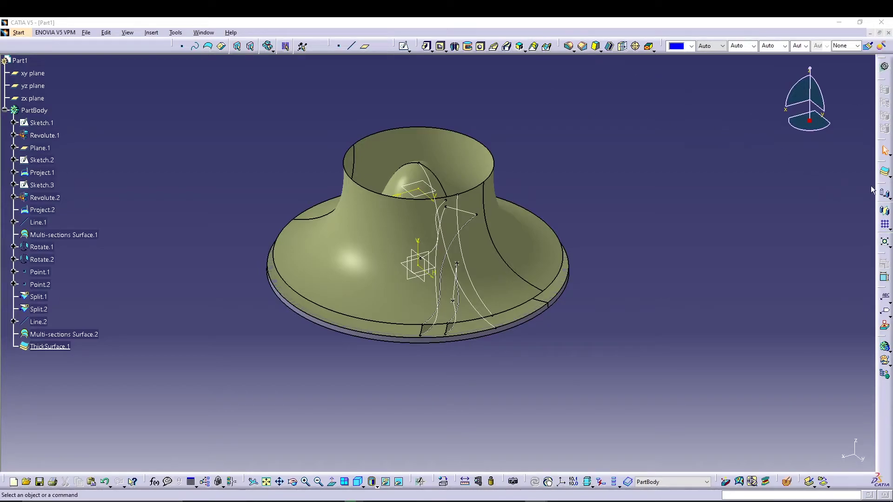
click(884, 176)
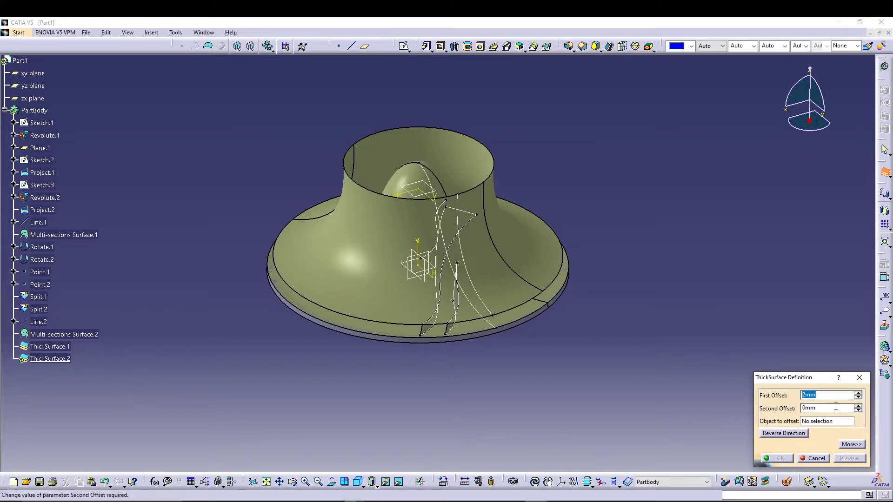
click(858, 398)
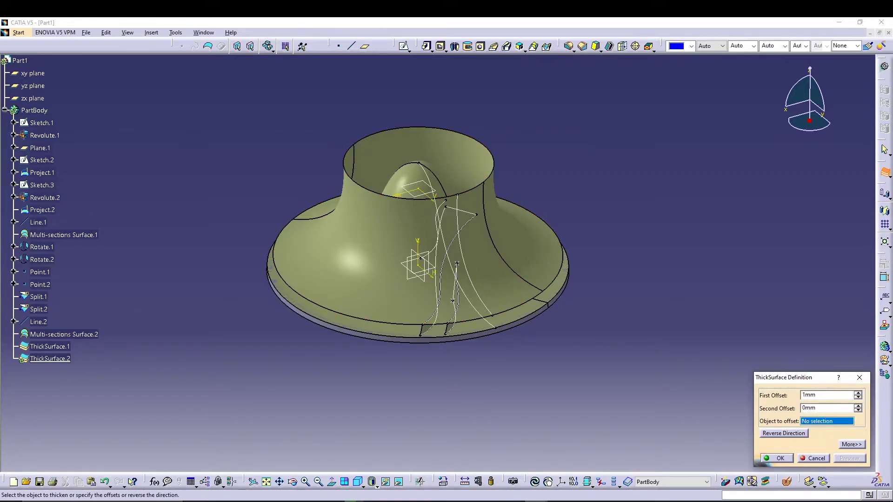
click(85, 235)
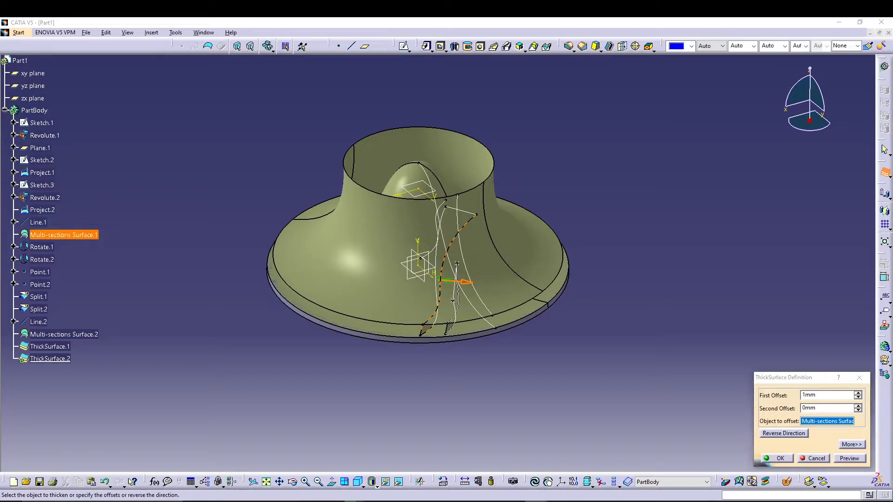
click(778, 458)
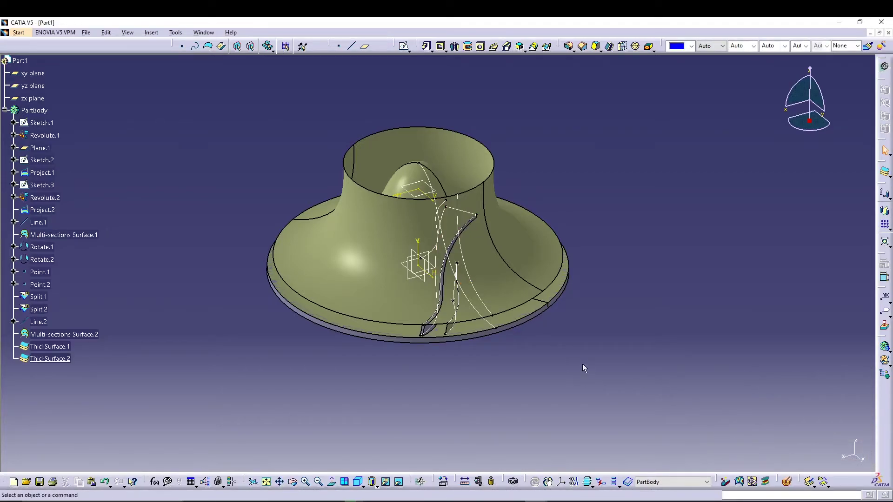
Step: Thicken the shorter splitter blade surface Multi-sections Surface.2 with a 1 mm first offset
click(885, 172)
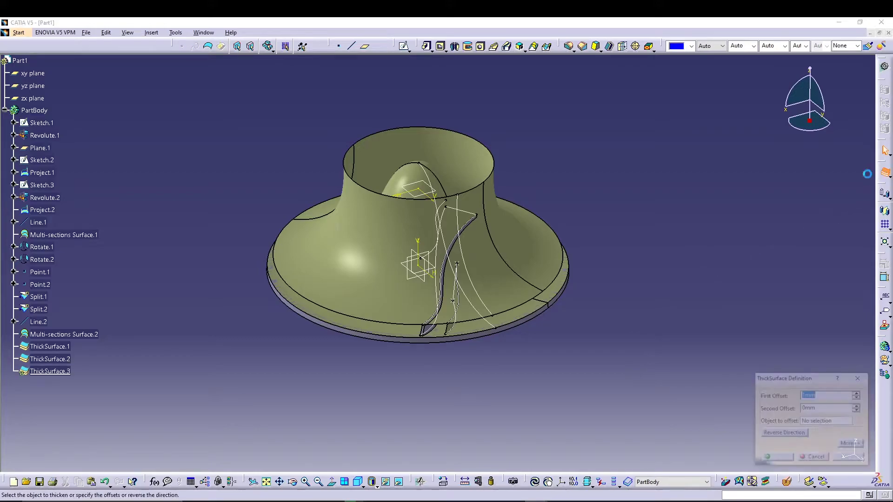
click(802, 422)
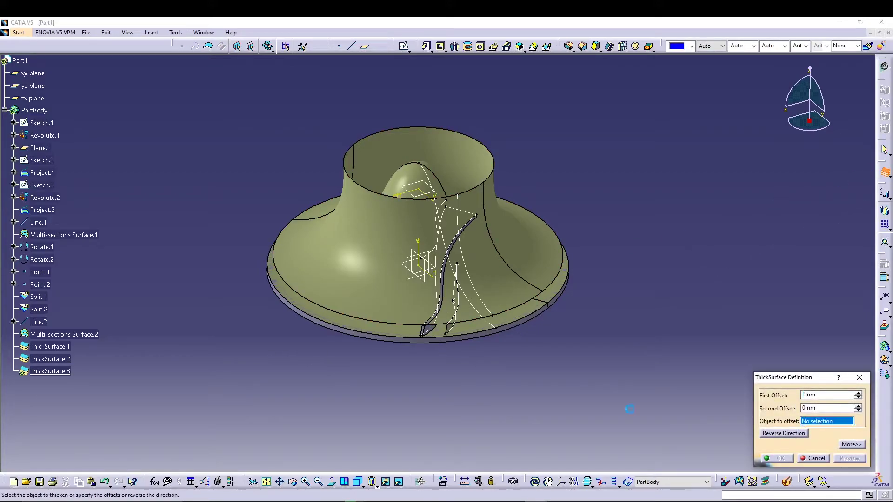
click(60, 334)
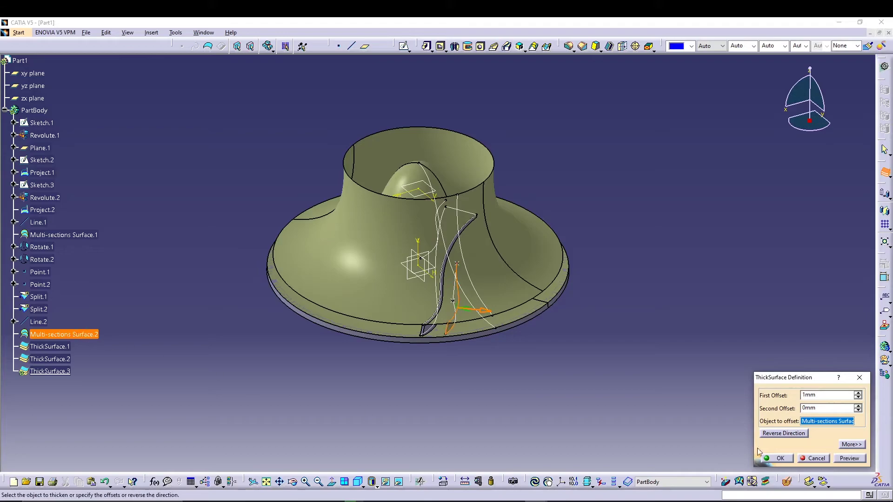
click(780, 458)
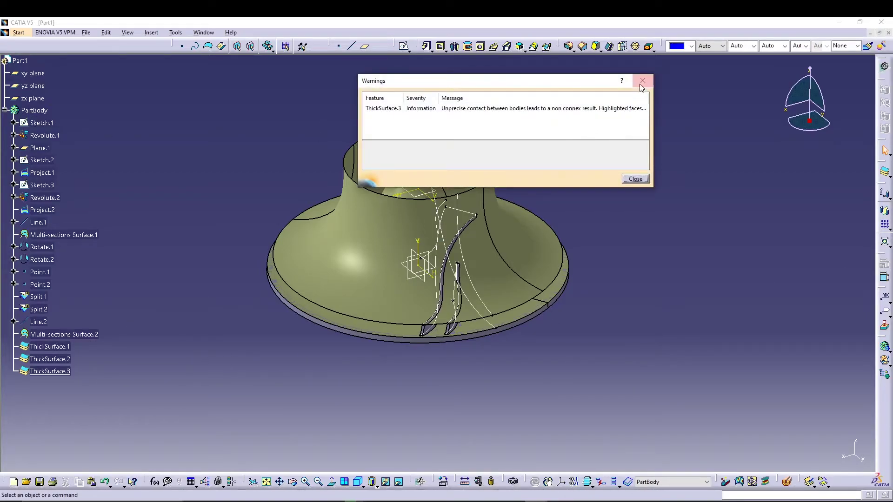
click(642, 81)
Step: Hide the surfaces Revolute.1, Revolute.2, Multi-sections Surface.1 and Multi-sections Surface.2
right_click(45, 136)
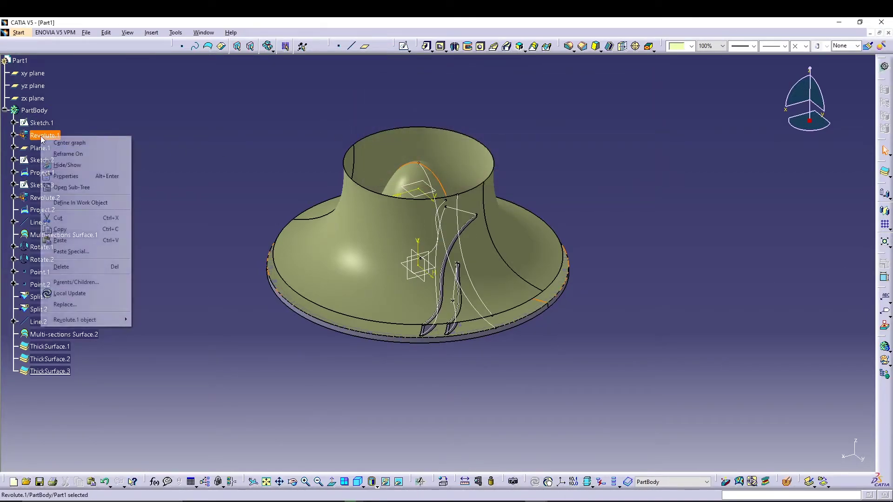
click(69, 166)
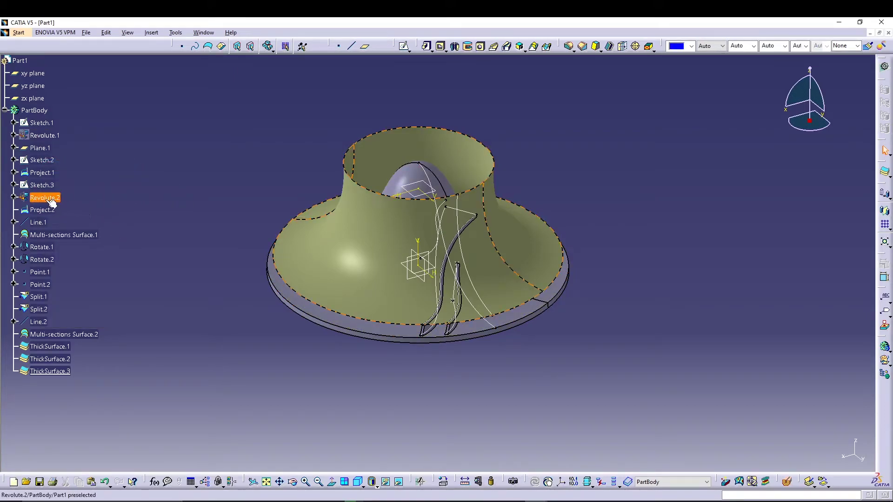
right_click(51, 199)
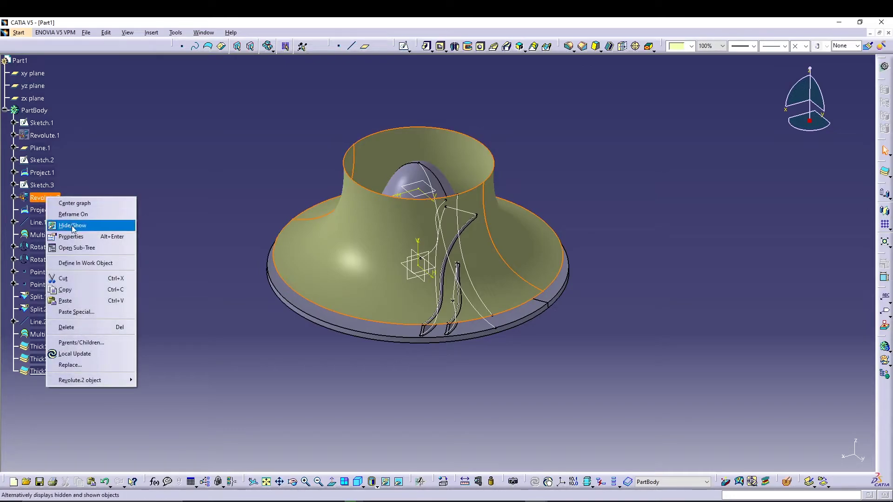
click(100, 227)
right_click(72, 235)
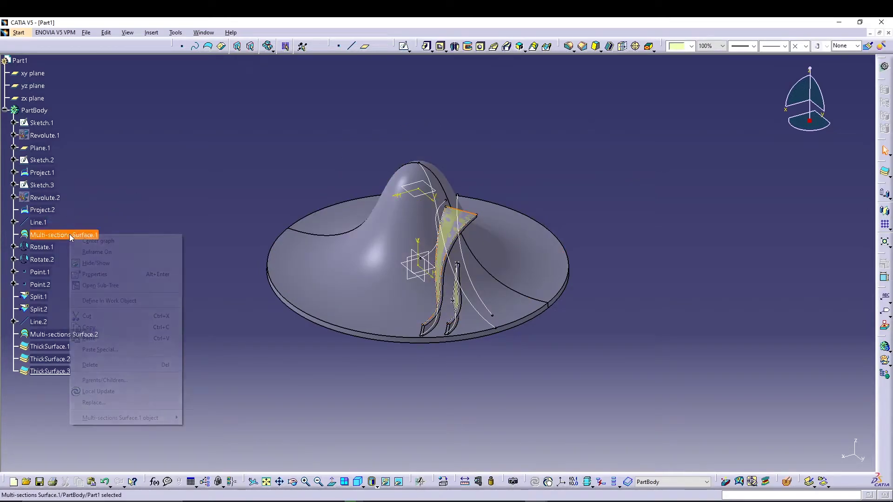
click(105, 262)
right_click(73, 334)
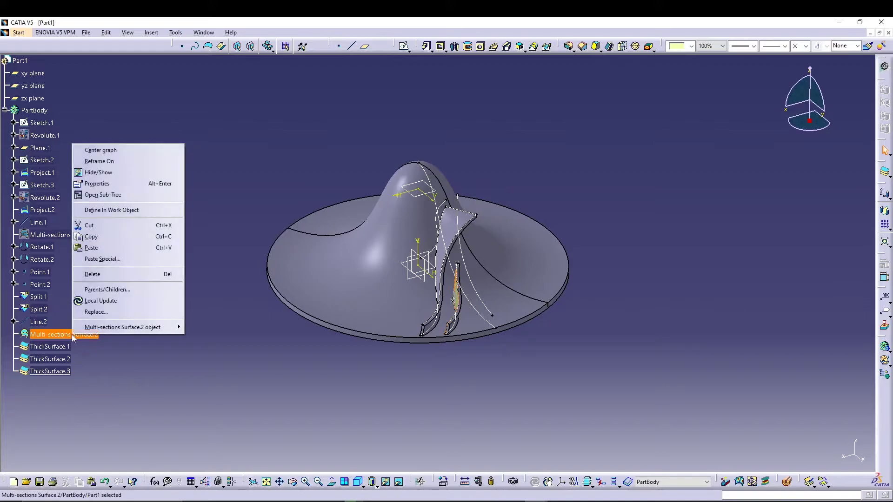
click(118, 177)
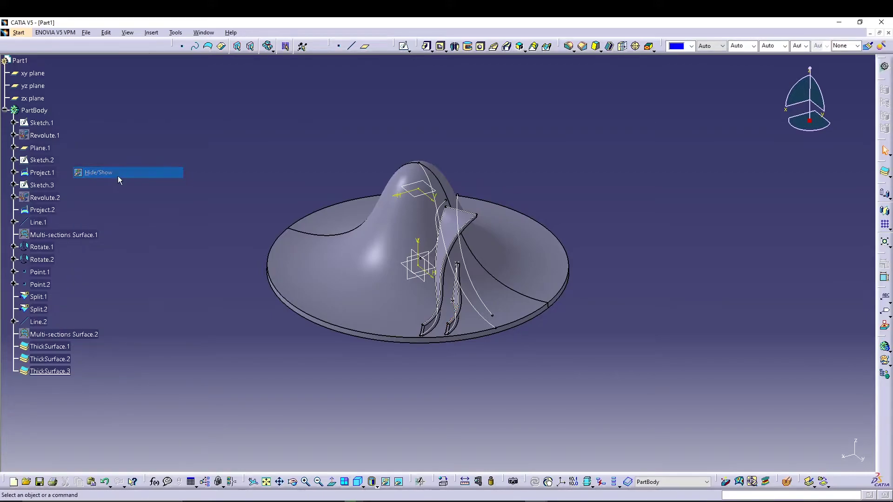
Step: Hide Plane.1, Line.1, the three sketches and the projected curves Project.1 and Project.2
middle_click(403, 371)
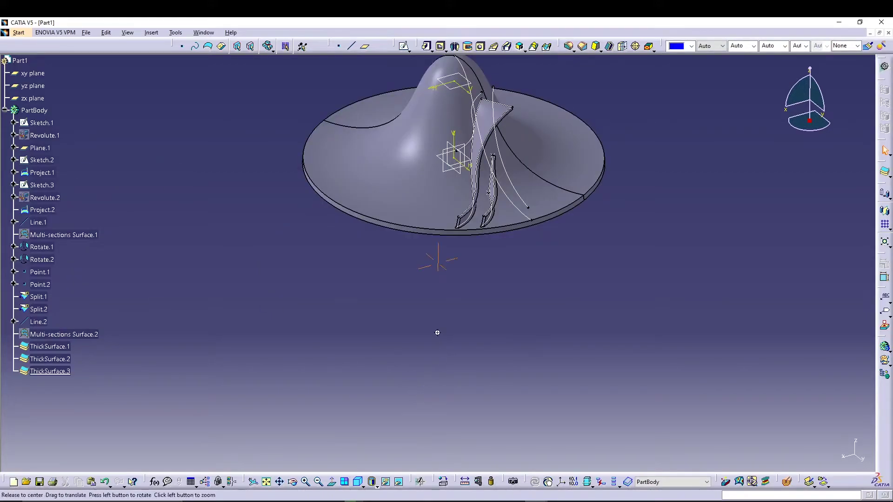
middle_drag(437, 333, 425, 400)
click(386, 482)
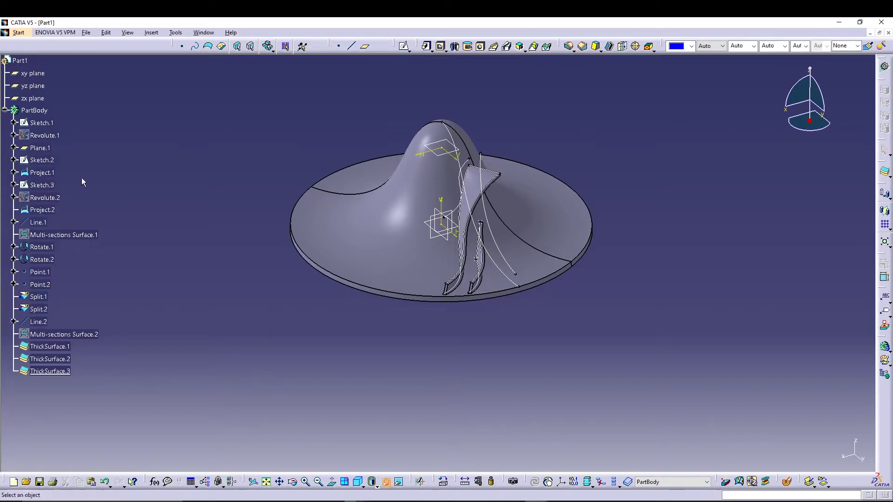
click(45, 148)
click(47, 160)
click(42, 172)
click(42, 185)
click(43, 210)
click(37, 222)
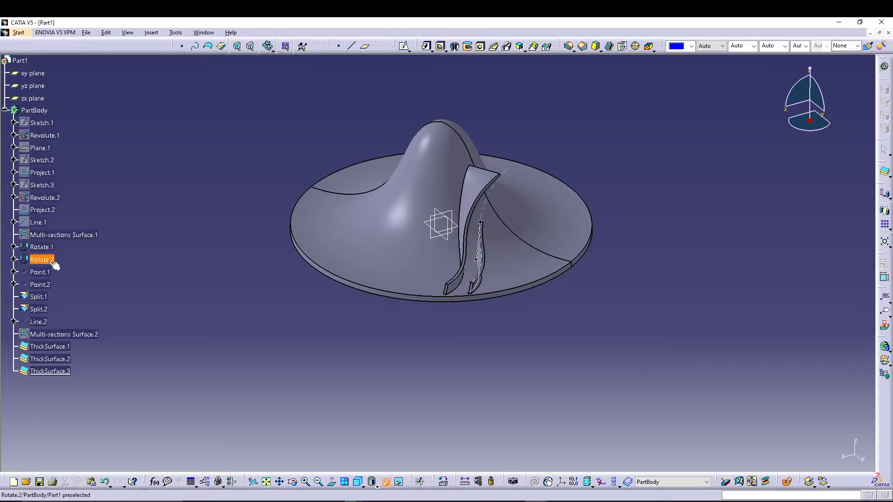
Step: Hide the splitter construction geometry: Rotate.1, Rotate.2, Point.1, Point.2, Split.1, Split.2 and Line.2
click(44, 247)
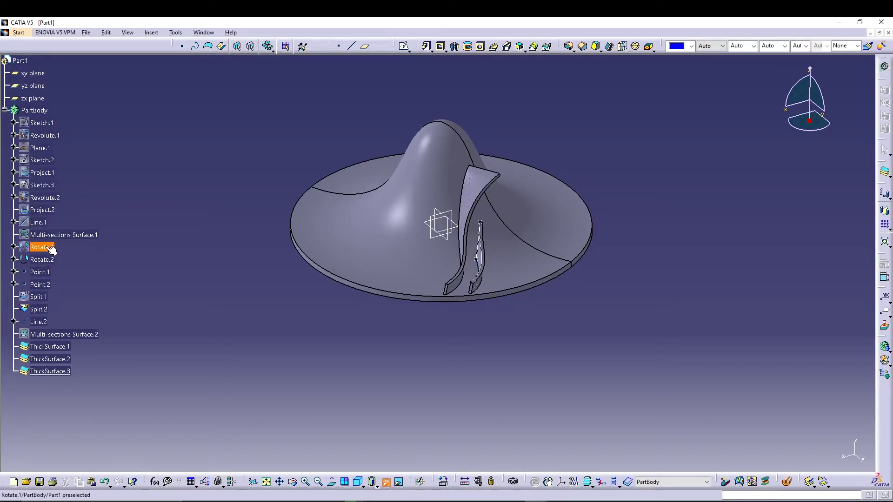
click(45, 259)
click(46, 273)
click(50, 285)
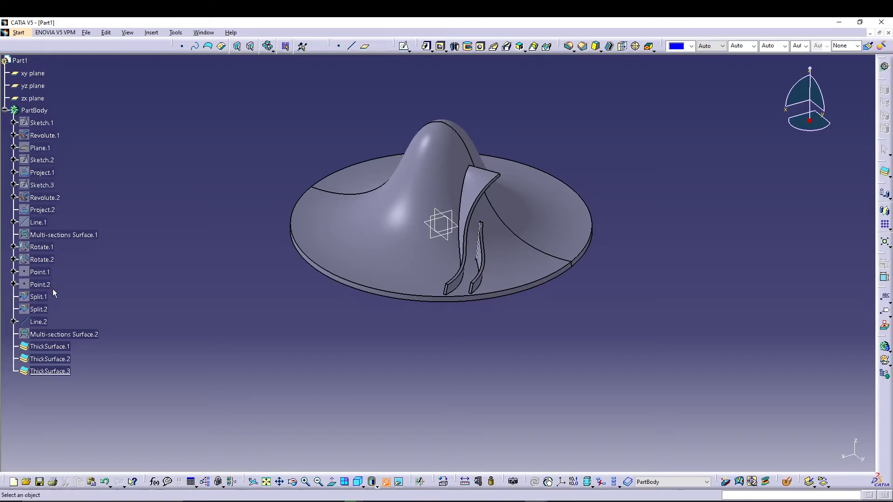
click(386, 483)
Step: Create a circular pattern of the full blade ThickSurface.2 as a complete crown of 18 instances about the Z axis
middle_drag(468, 330, 484, 318)
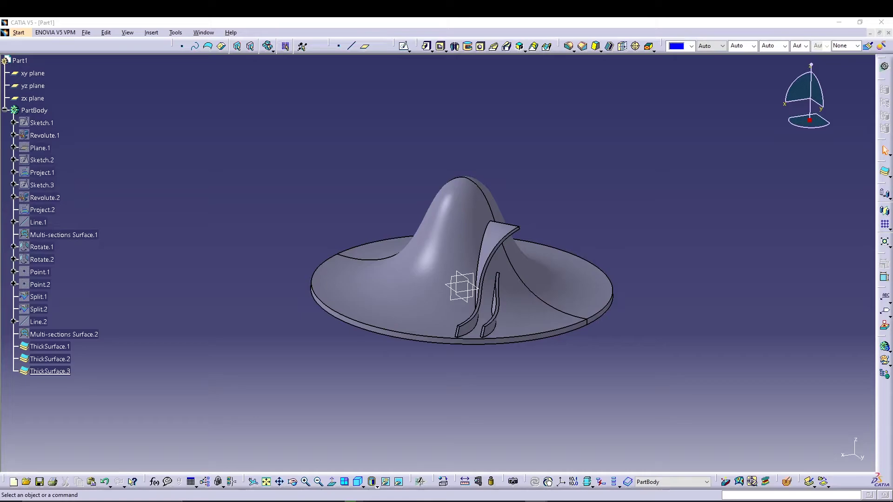
middle_drag(608, 171, 540, 113)
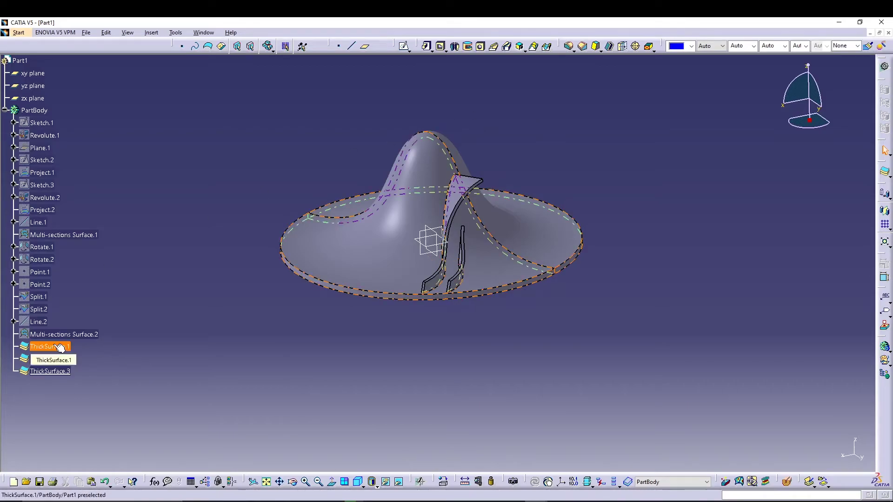
click(50, 359)
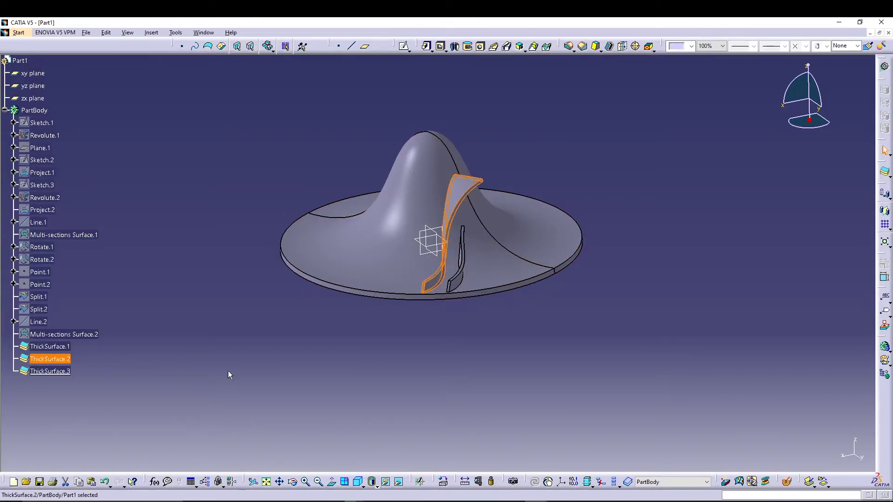
click(888, 228)
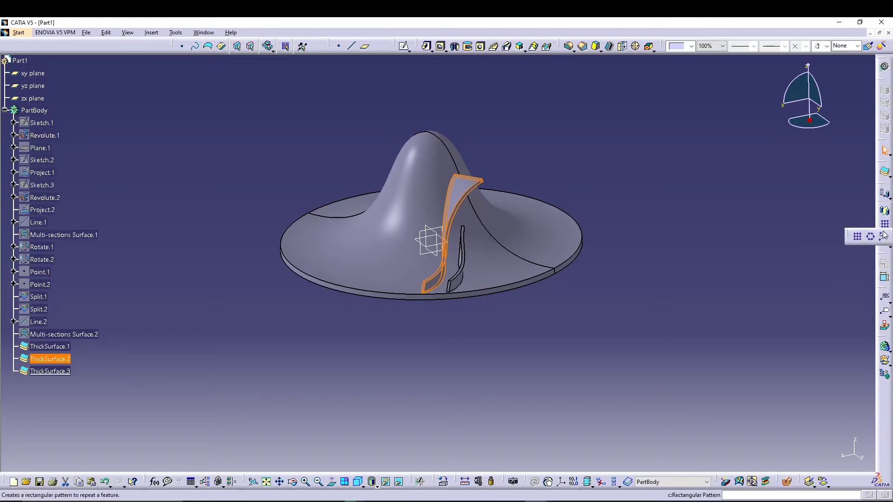
click(871, 238)
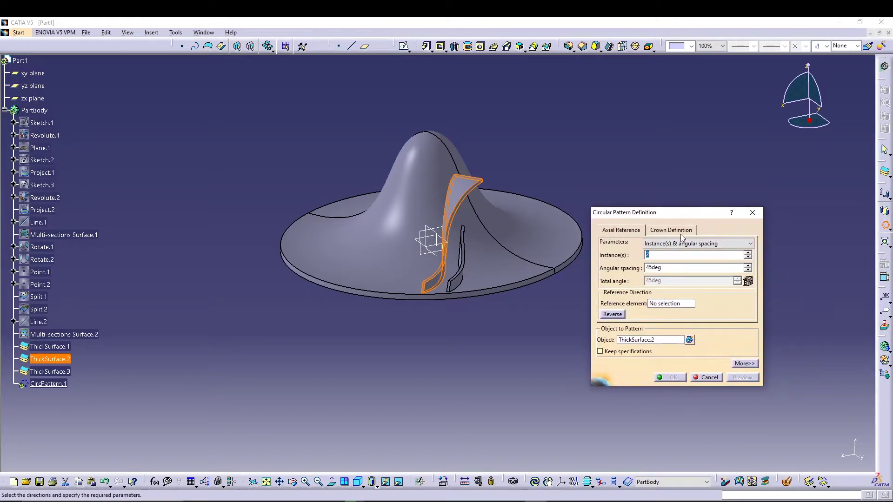
click(692, 247)
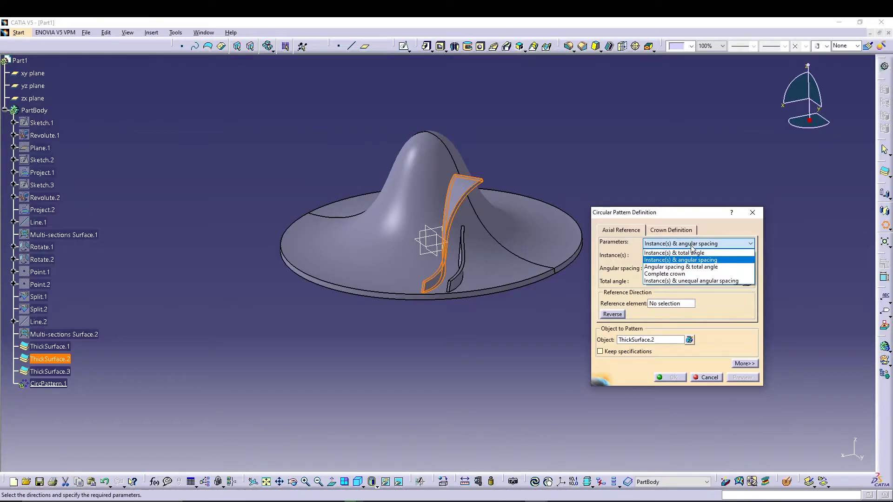
click(670, 269)
drag(653, 255, 637, 256)
text(18)
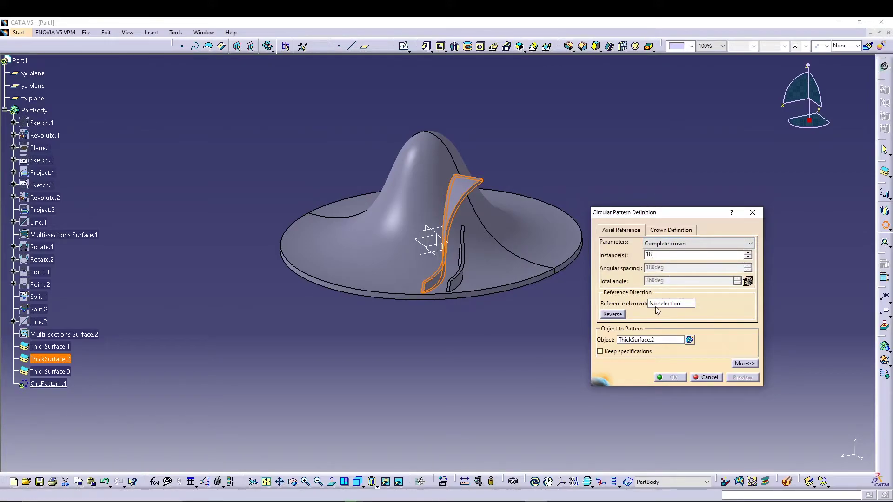
right_click(658, 305)
click(669, 340)
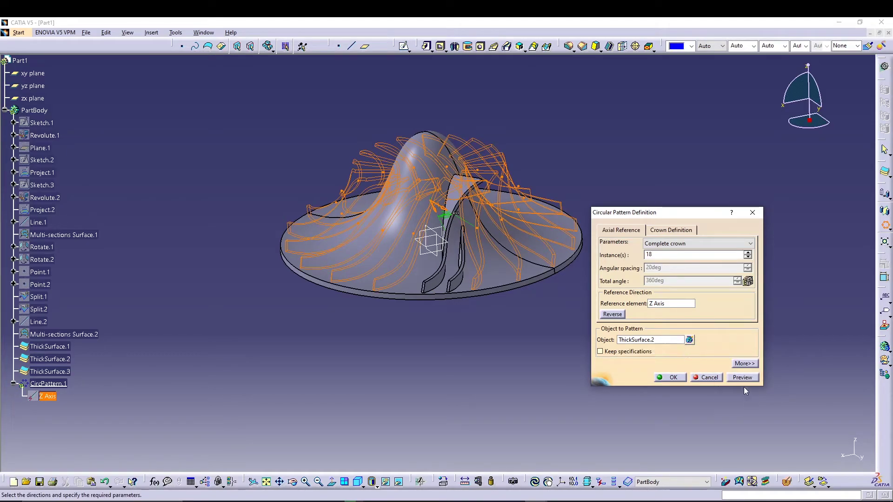
click(674, 377)
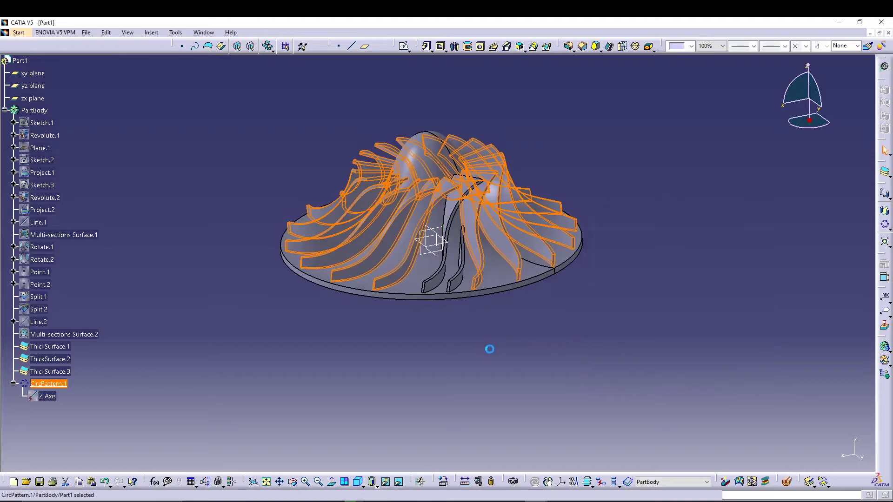
click(495, 353)
middle_drag(445, 334, 518, 303)
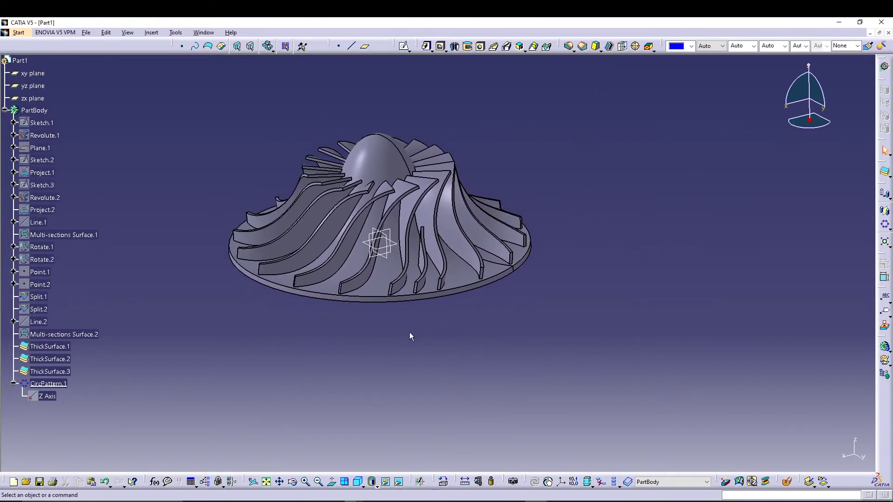
middle_drag(461, 325, 440, 333)
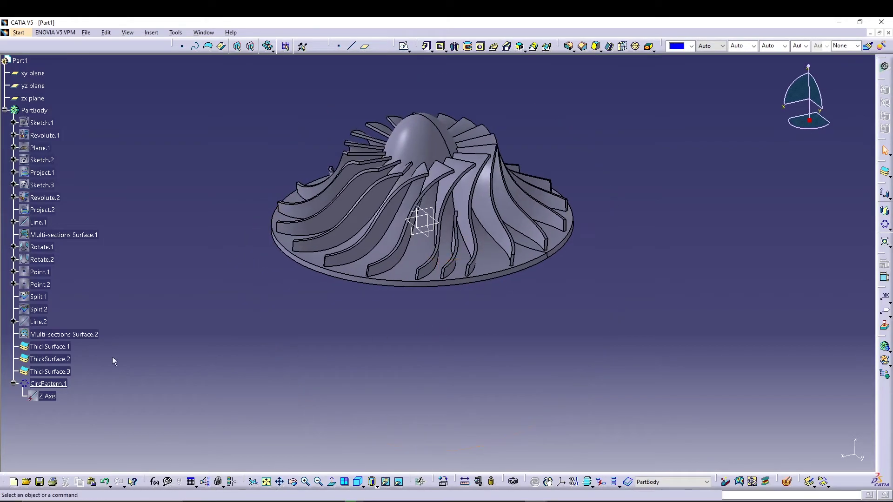
Step: Create a circular pattern of the splitter blade ThickSurface.3 as a complete crown of 18 instances about the Z axis
click(50, 372)
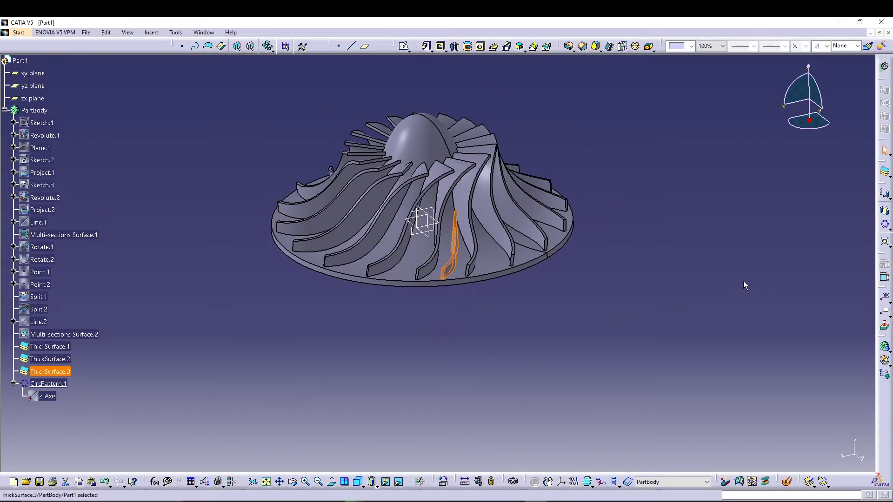
click(883, 227)
click(676, 243)
click(676, 274)
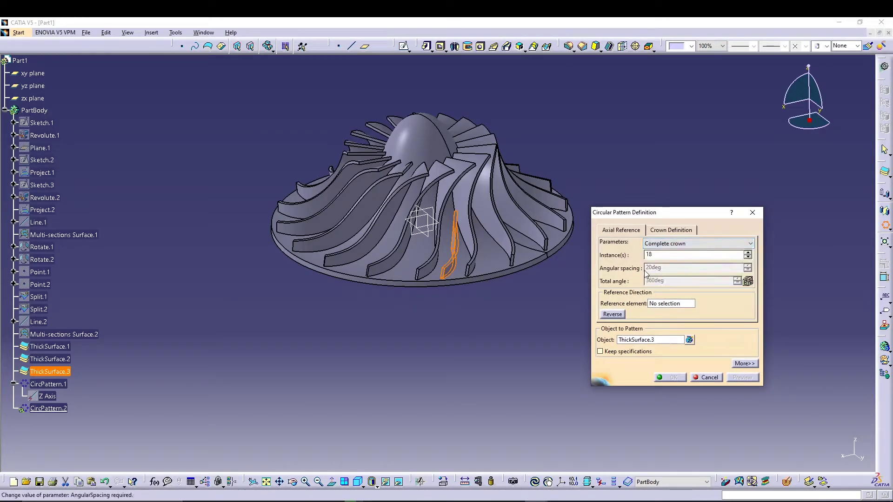
click(659, 304)
right_click(660, 304)
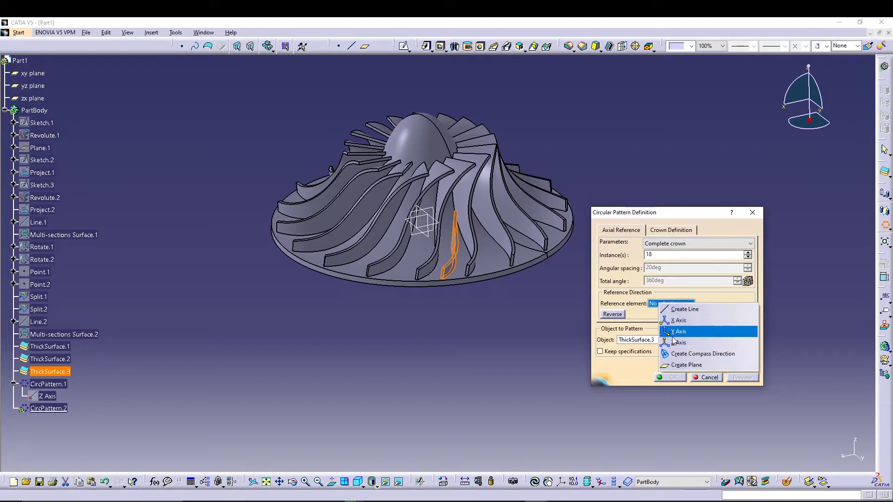
click(678, 343)
click(675, 378)
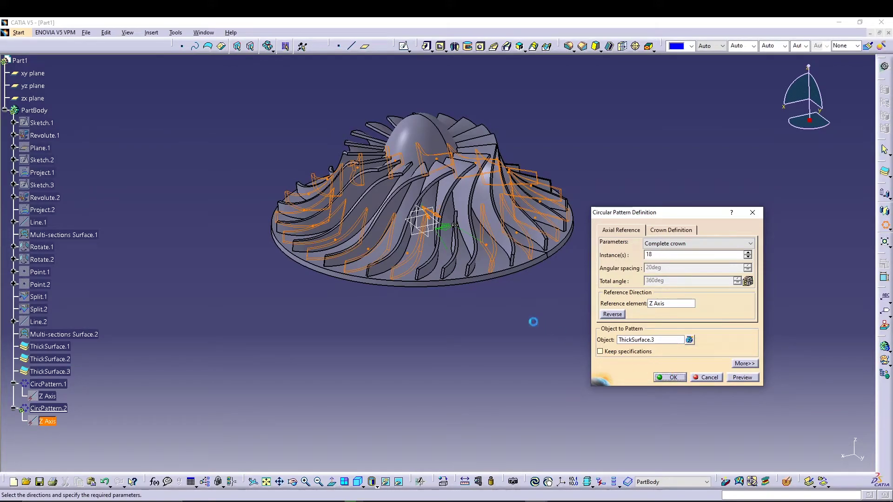
middle_drag(477, 315, 474, 351)
middle_drag(444, 399, 459, 385)
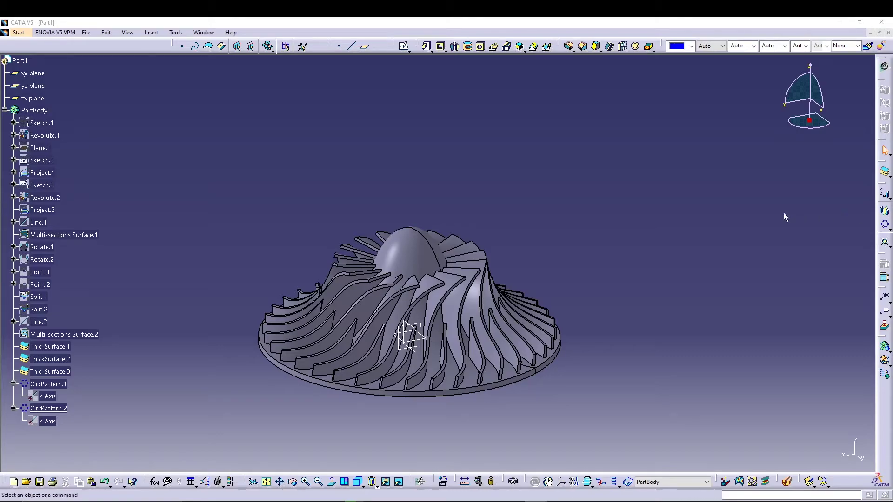
Step: Create a reference plane offset 2 mm from the xy plane
click(365, 47)
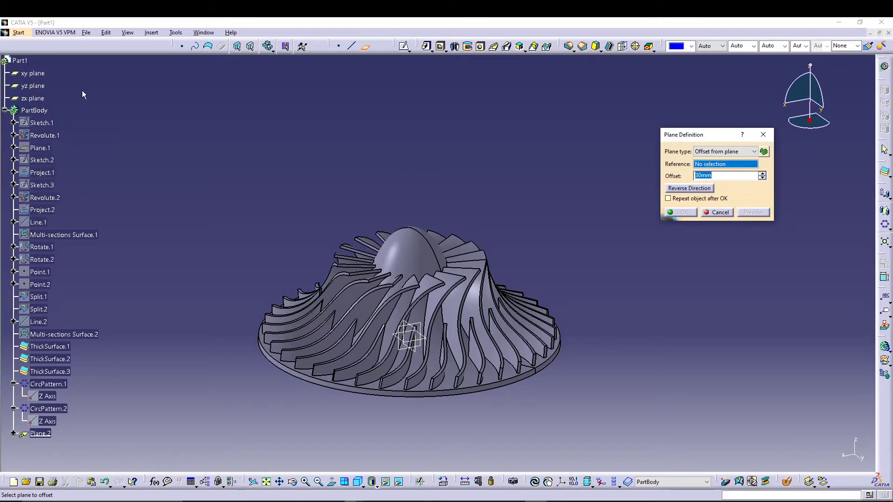
click(34, 74)
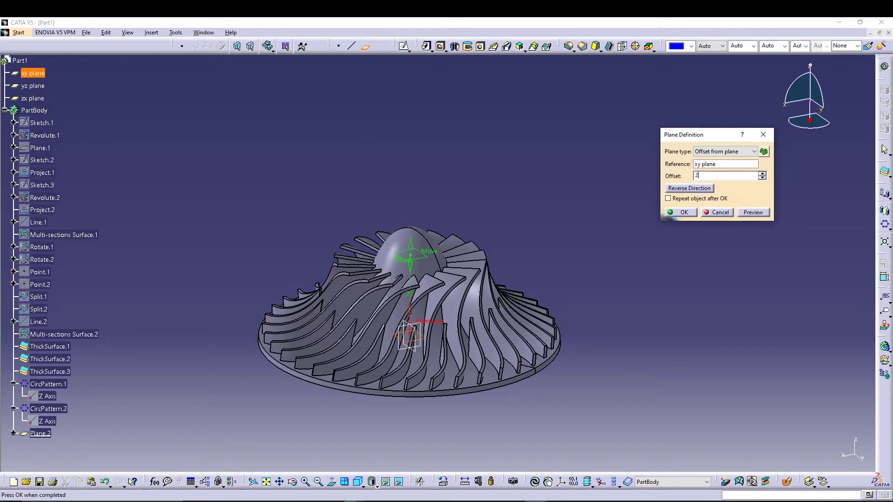
click(672, 215)
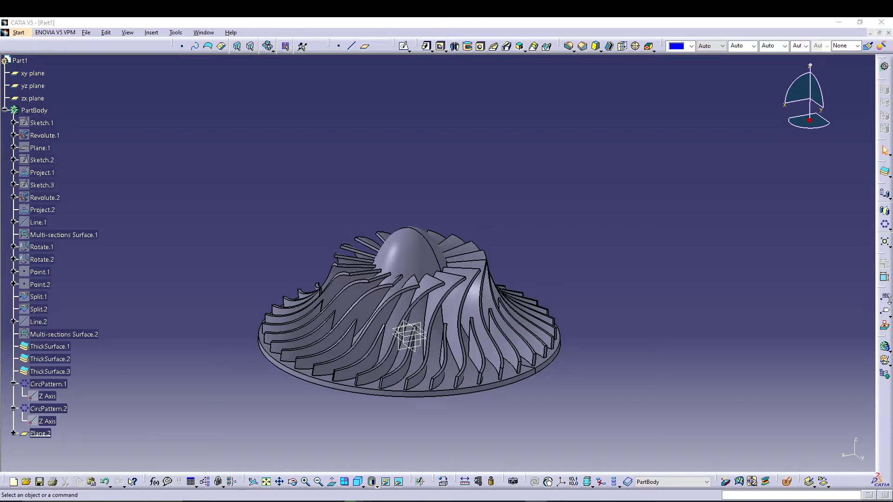
Step: Start a sketch on the new offset plane and draw a circle about 19 mm in diameter centred on the origin
click(41, 433)
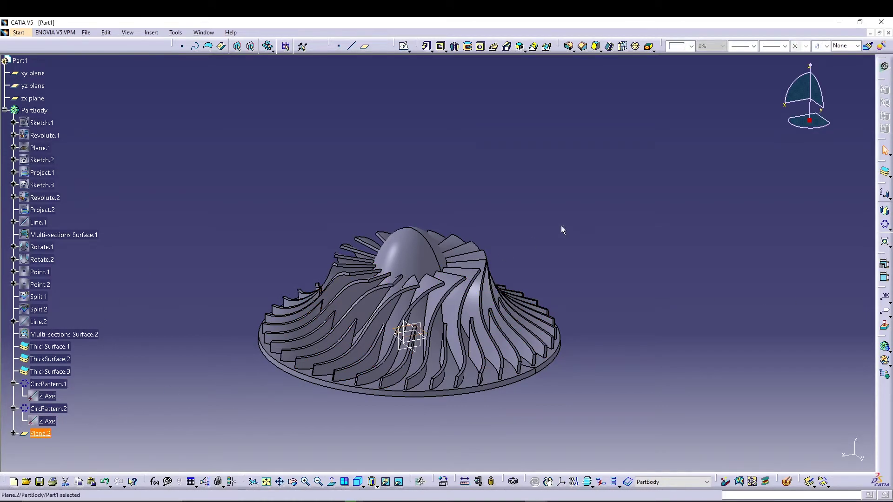
click(404, 46)
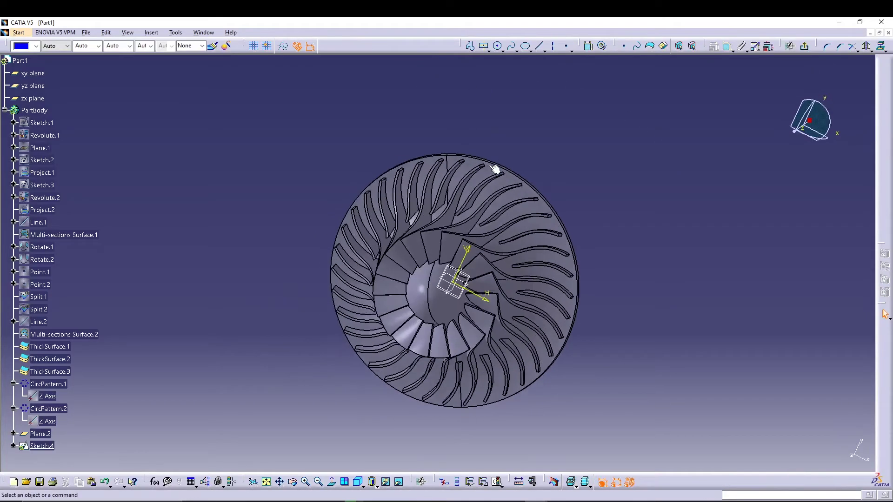
middle_drag(633, 168, 573, 249)
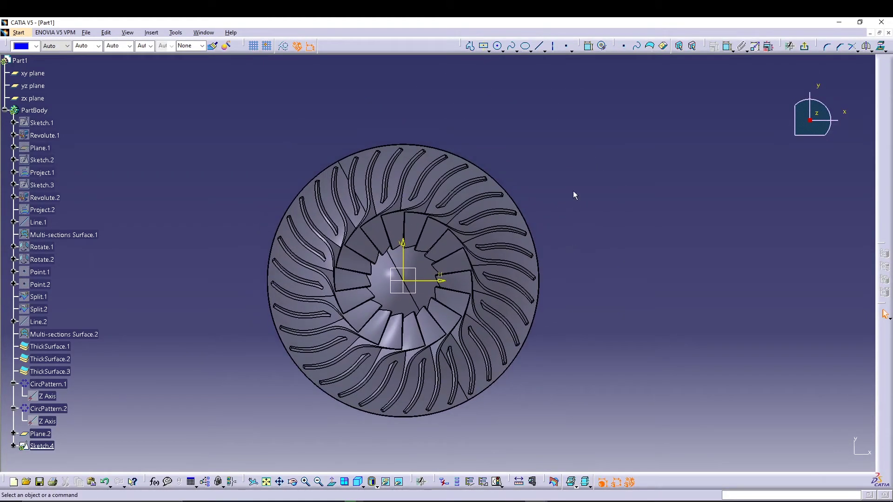
click(498, 46)
click(403, 281)
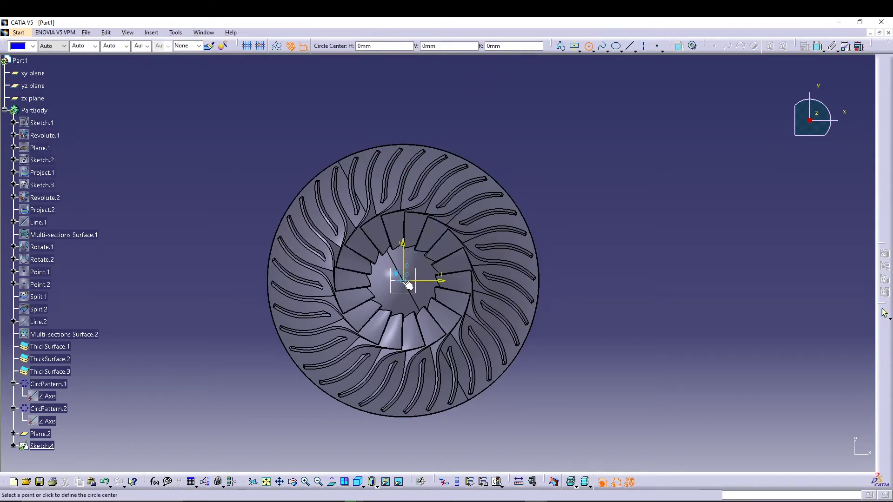
click(424, 267)
Step: Constrain the circle's diameter to 24 mm and exit the sketch
click(728, 46)
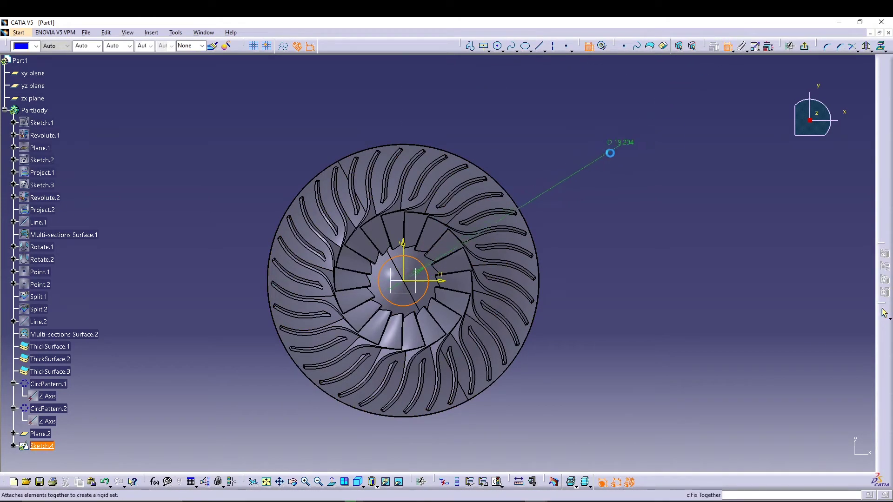
click(578, 175)
double_click(578, 175)
text(24)
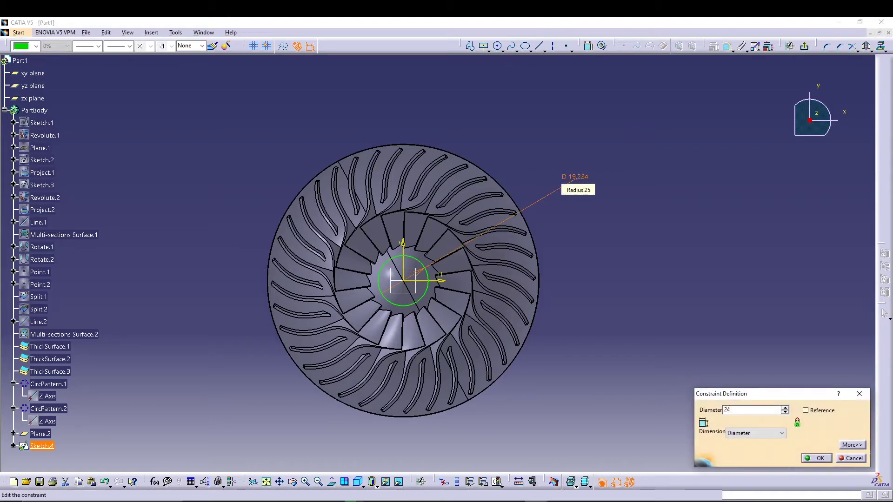
key(Return)
click(805, 46)
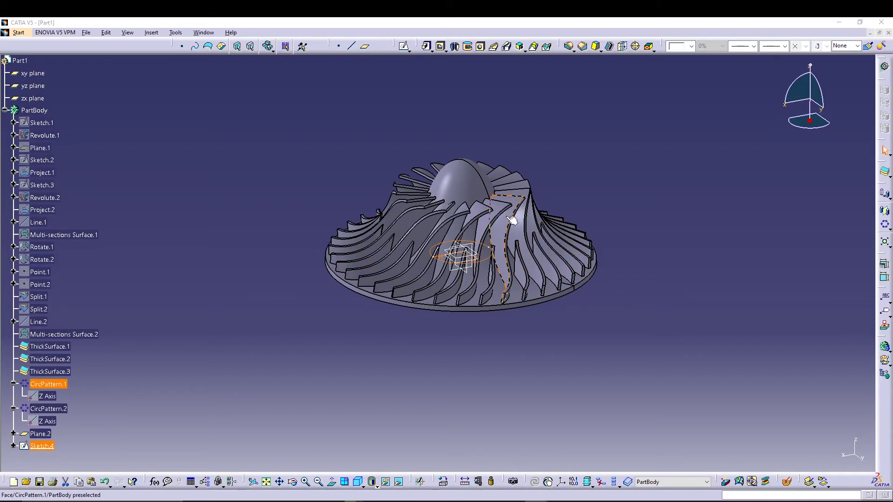
Step: Pad the 24 mm circle up to next under the hub as a thick profile with Thickness1 set to 3 mm
click(426, 45)
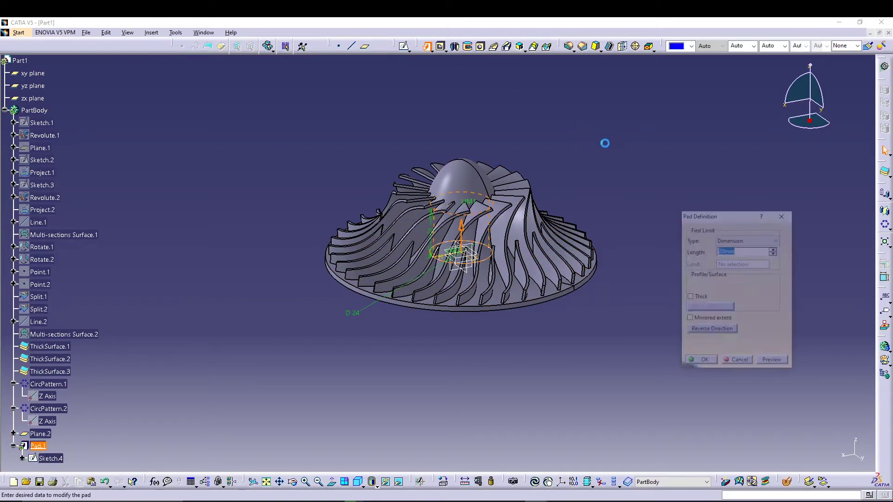
click(744, 240)
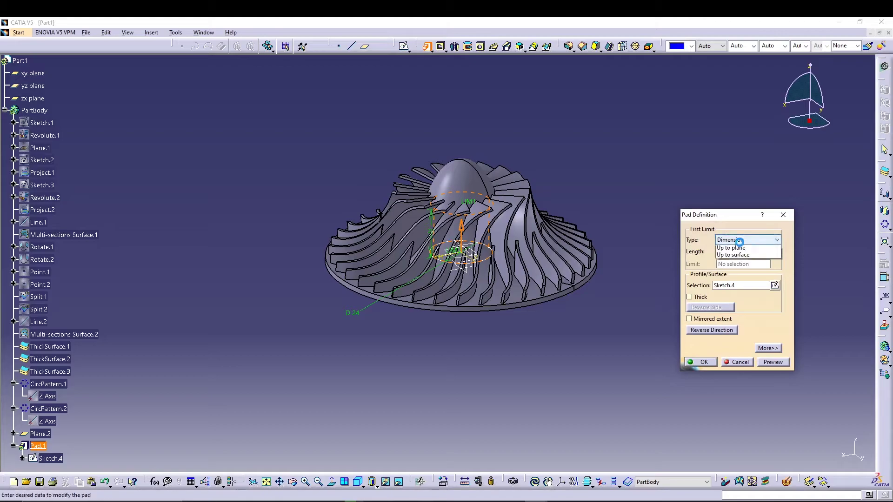
click(740, 258)
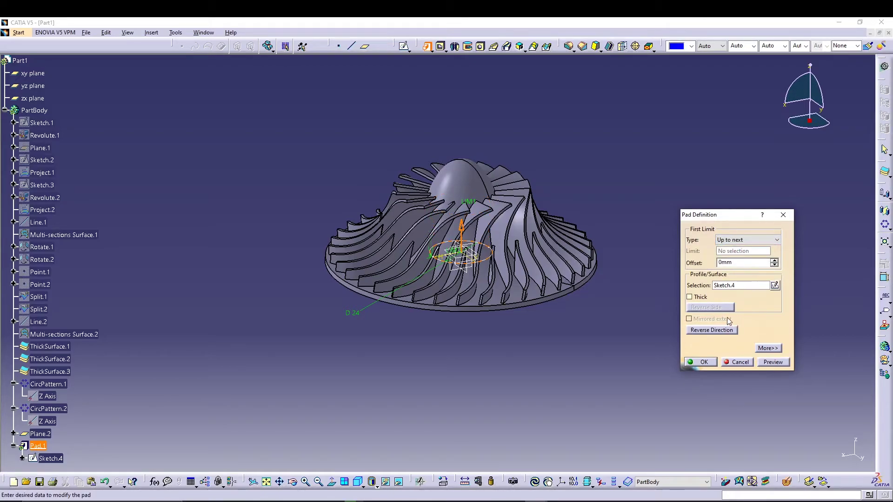
click(690, 297)
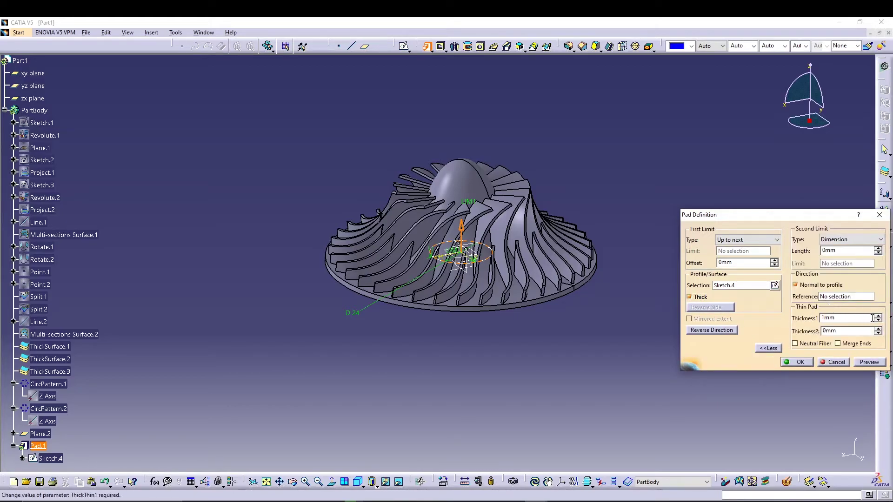
click(878, 316)
click(864, 366)
middle_drag(536, 359, 470, 107)
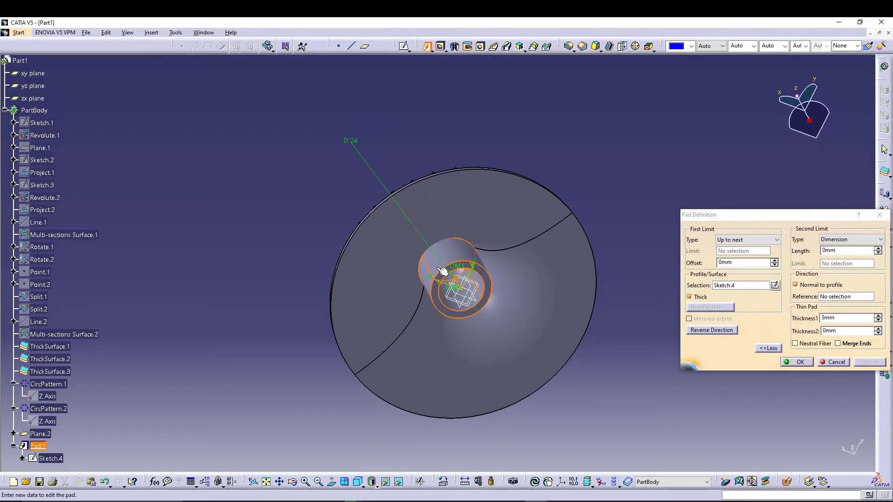
click(689, 297)
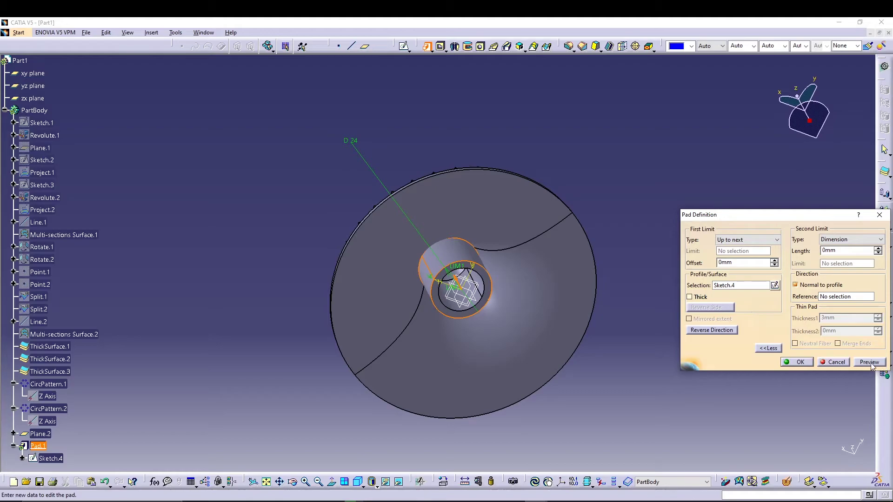
click(869, 363)
click(699, 299)
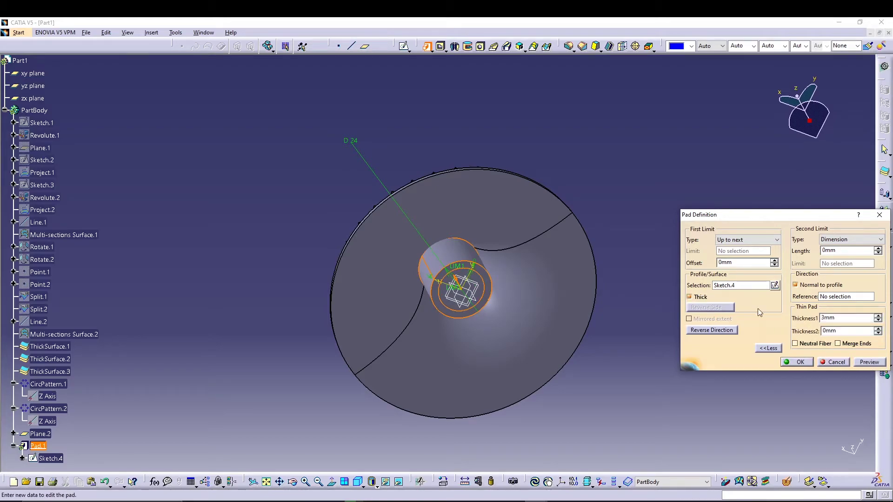
click(800, 362)
middle_drag(451, 94, 471, 361)
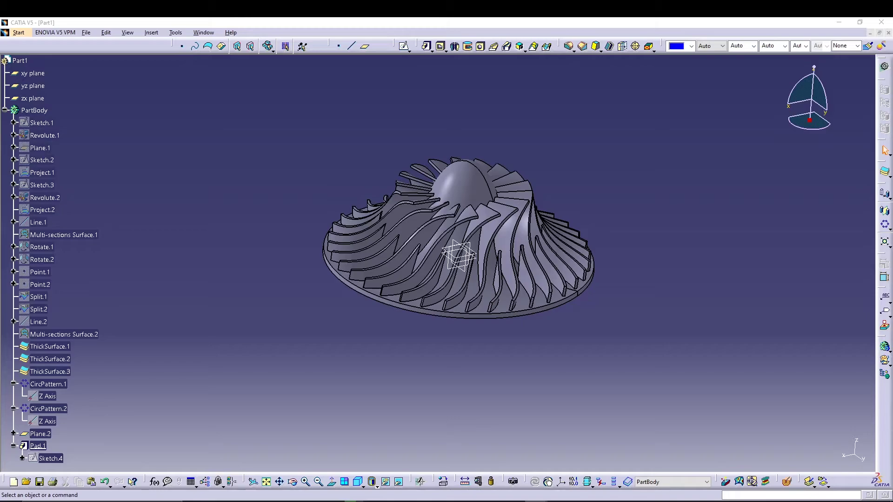
middle_drag(555, 329, 502, 242)
middle_drag(500, 365, 427, 297)
click(425, 296)
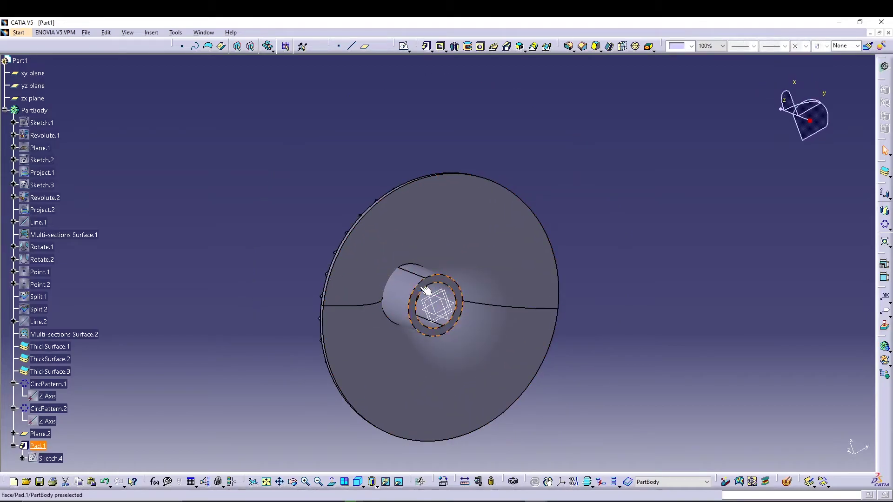
click(403, 48)
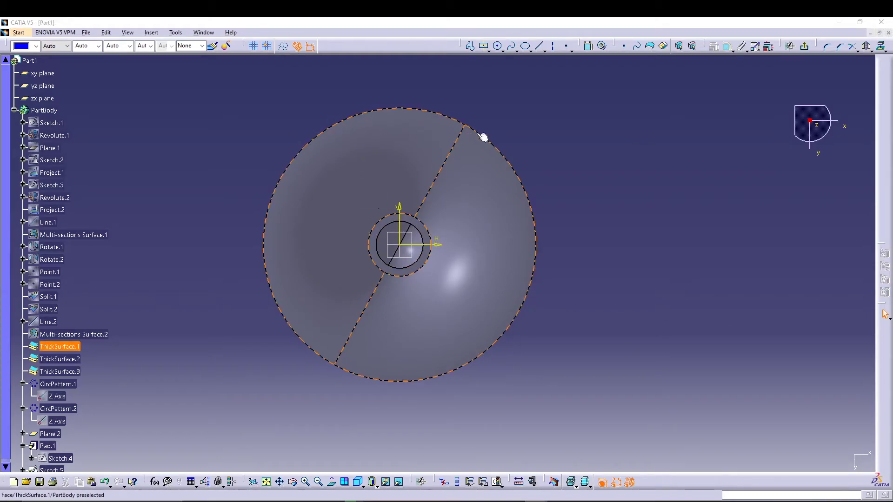
click(429, 235)
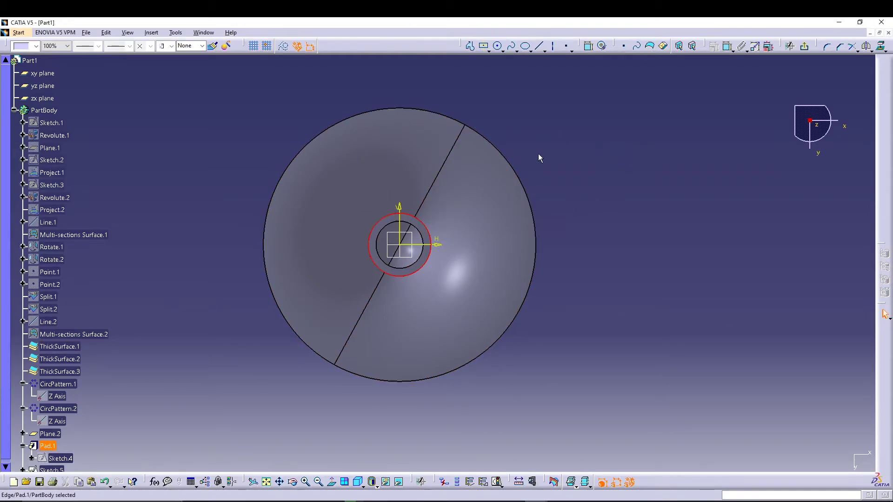
click(790, 46)
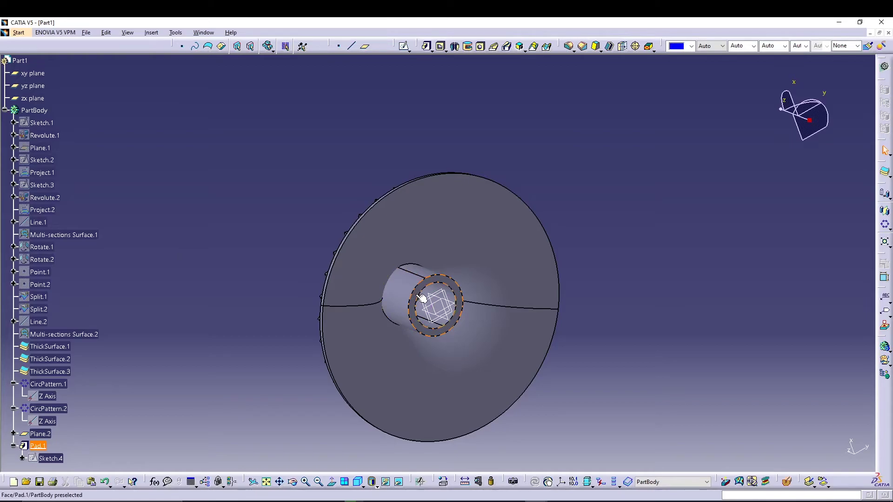
Step: Start a sketch on the hub boss's end ring face and project its outer circular edge as a construction element
click(421, 296)
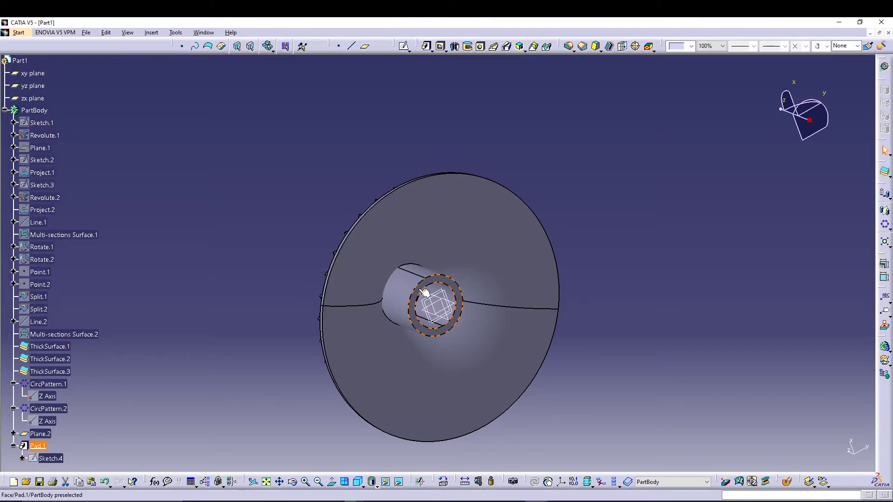
click(405, 47)
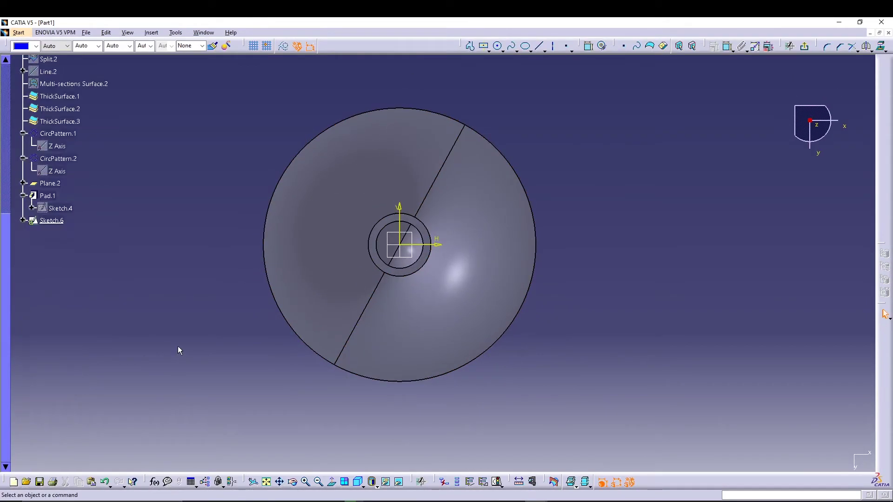
click(428, 225)
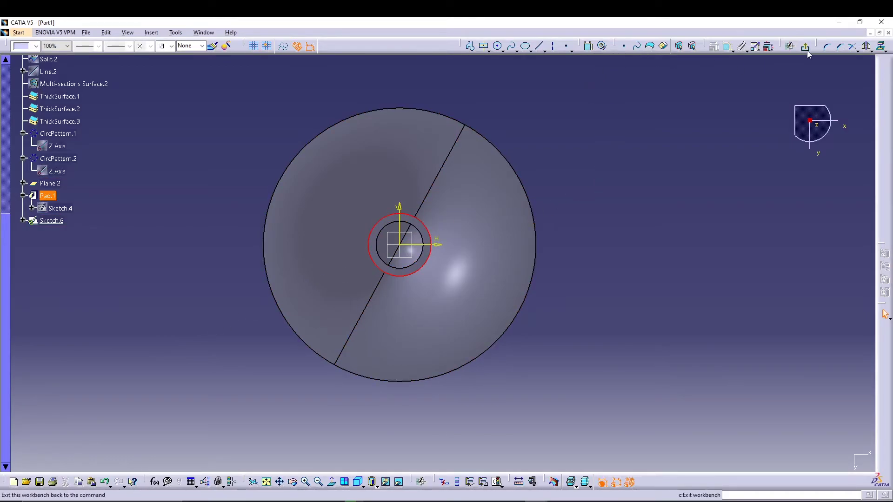
click(881, 46)
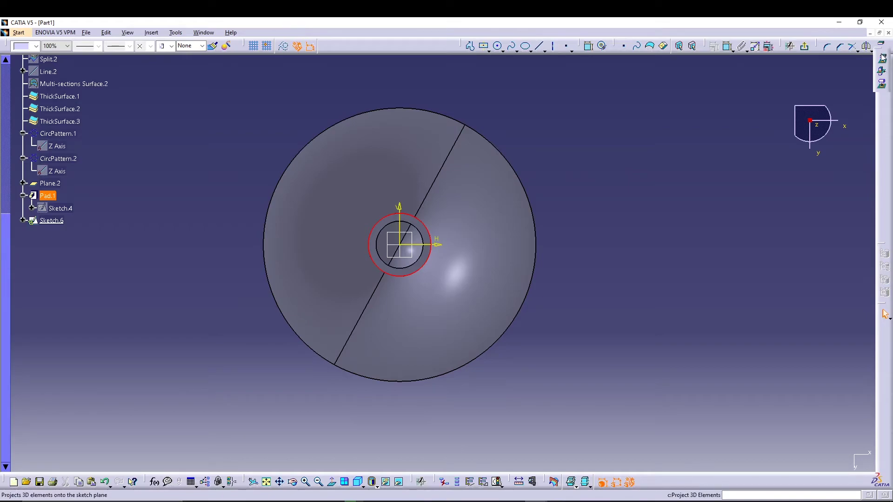
click(883, 57)
click(284, 45)
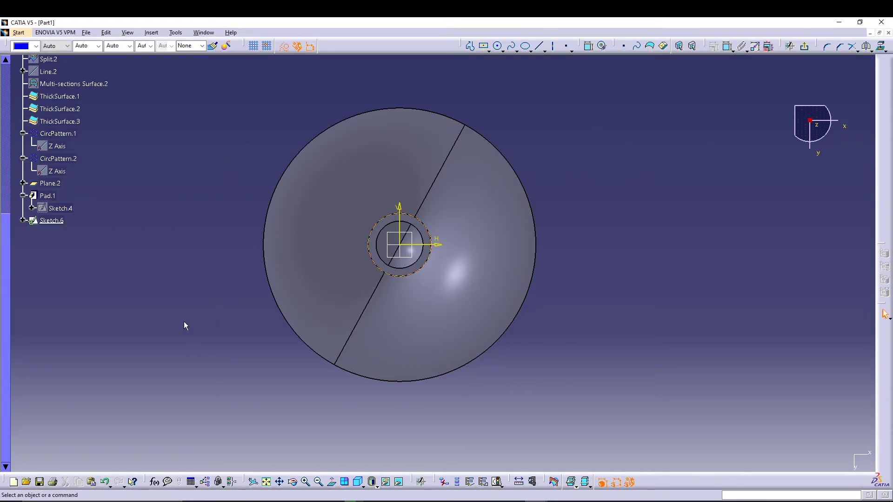
Step: Sketch a horizontal line about 11 mm long running outward from the projected circle along the H axis
middle_drag(200, 285, 200, 258)
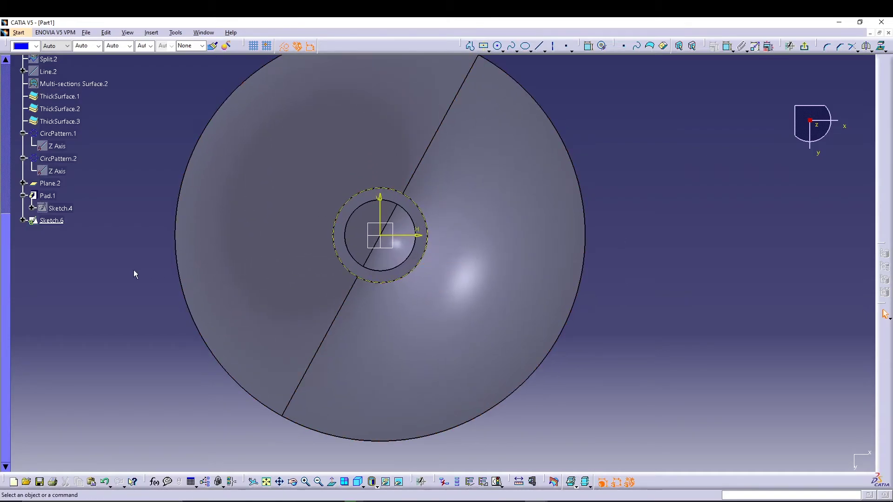
middle_drag(126, 272, 153, 312)
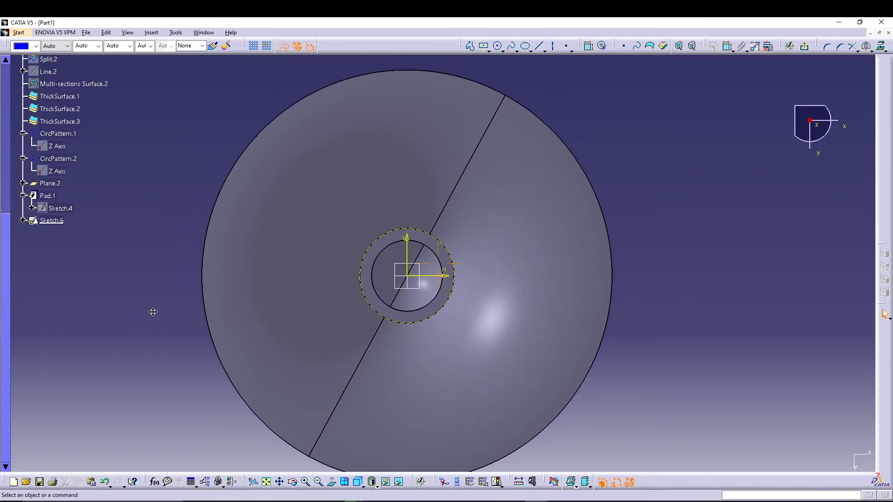
click(539, 46)
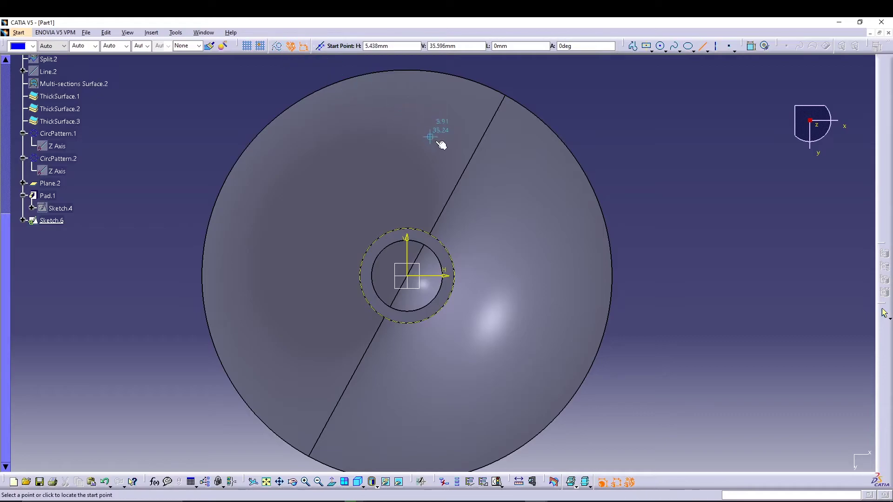
click(457, 277)
click(497, 273)
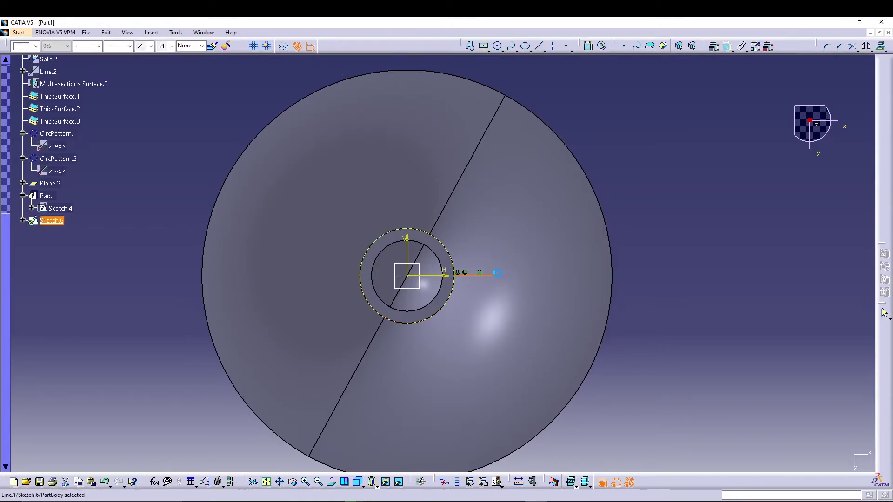
Step: Constrain the horizontal line's length to 7.21 mm, move the dimension clear of the line and exit the sketch
click(728, 49)
click(657, 278)
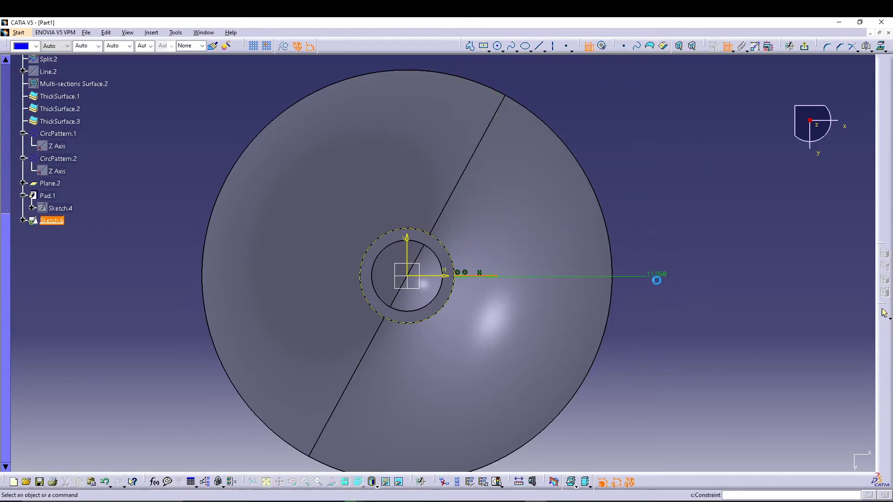
double_click(657, 277)
text(7.21)
key(Return)
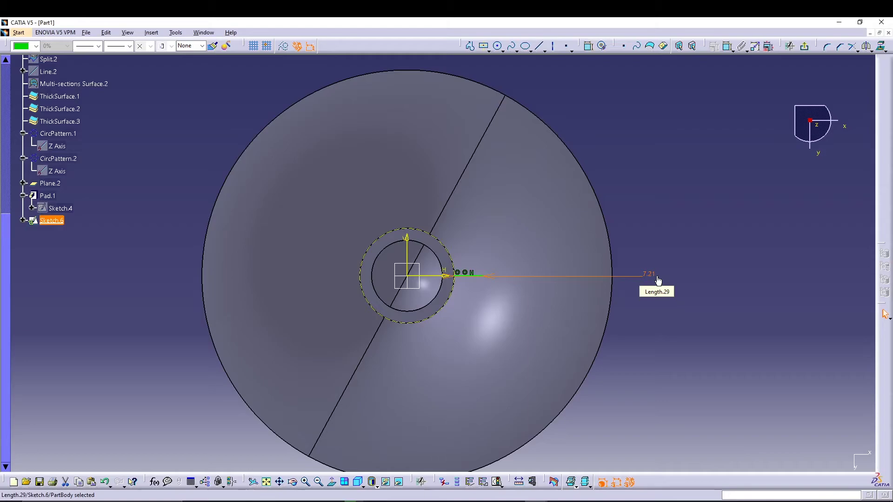
drag(491, 276, 512, 307)
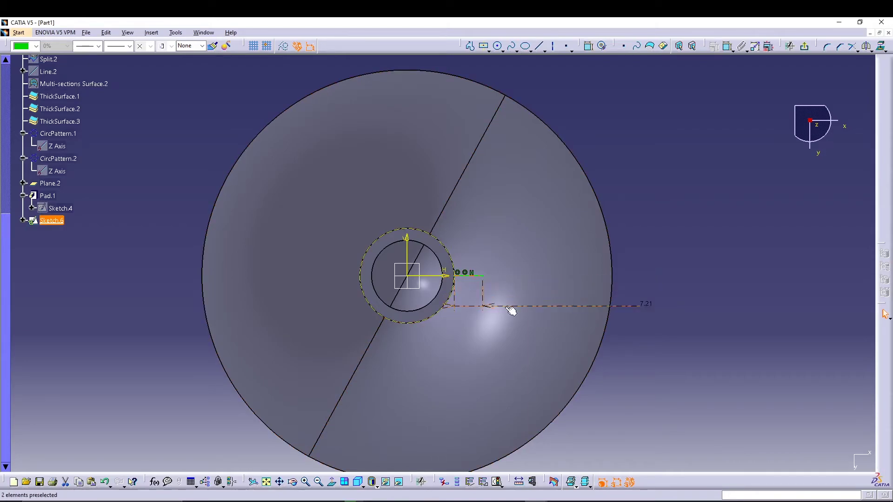
click(804, 46)
Step: Create a stiffener between the boss and hub from the line sketch, using From Top mode and Thickness1 of 5 mm
mouse_move(290, 146)
middle_down()
mouse_move(365, 158)
mouse_move(302, 151)
middle_up()
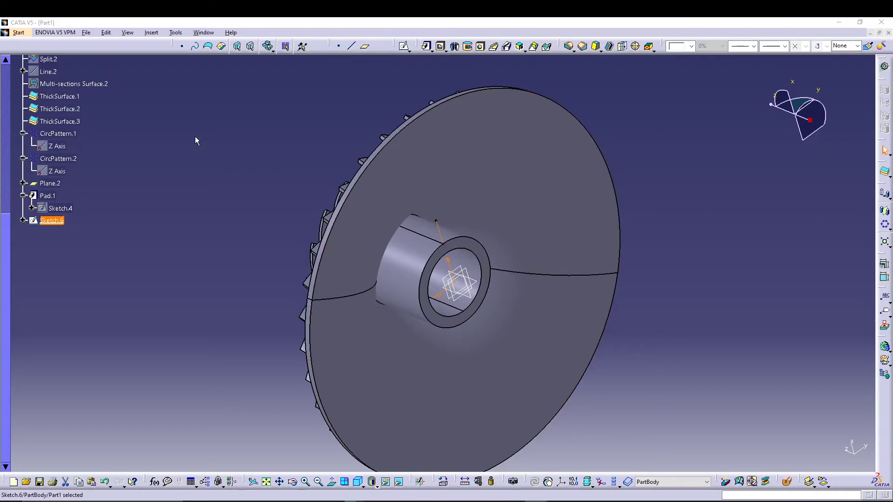
click(152, 32)
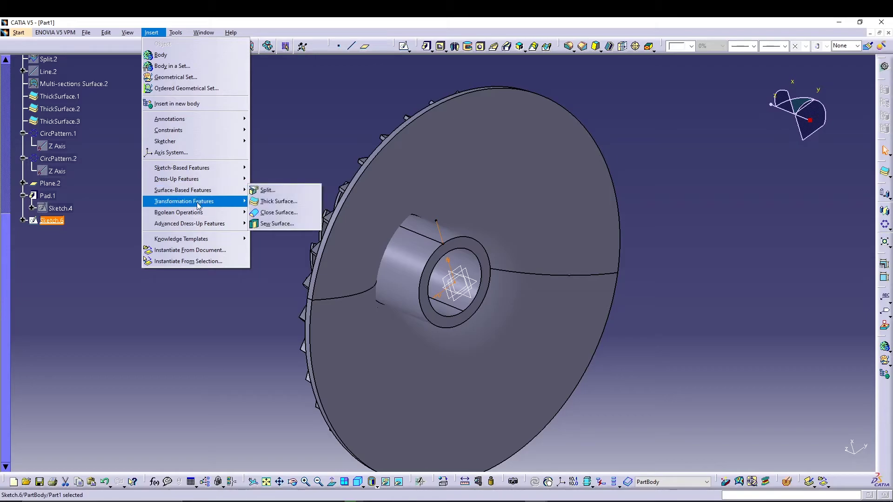
mouse_move(218, 182)
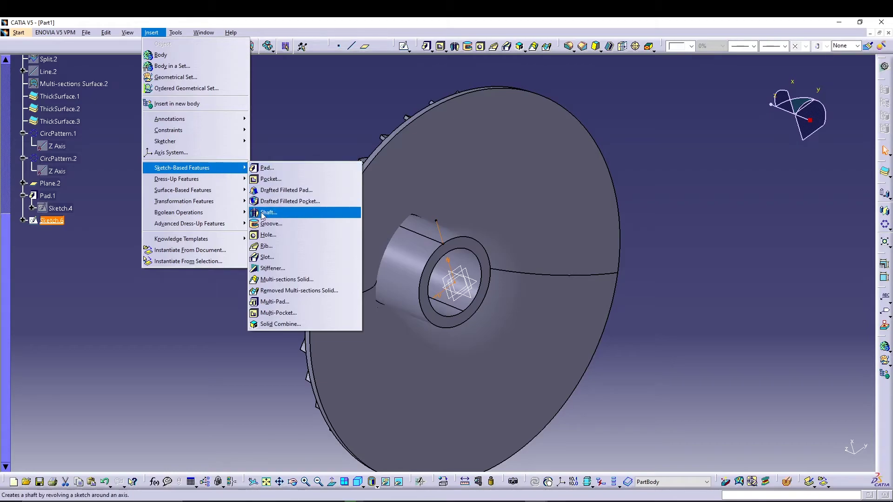
click(272, 268)
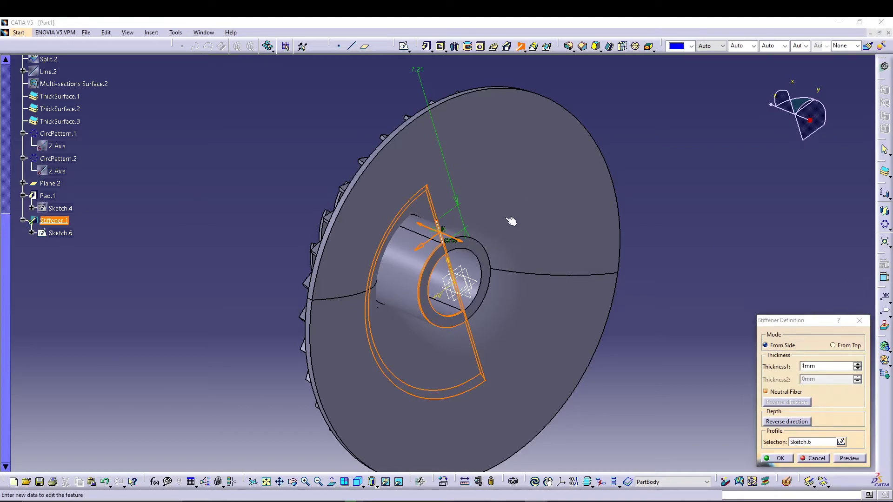
click(837, 348)
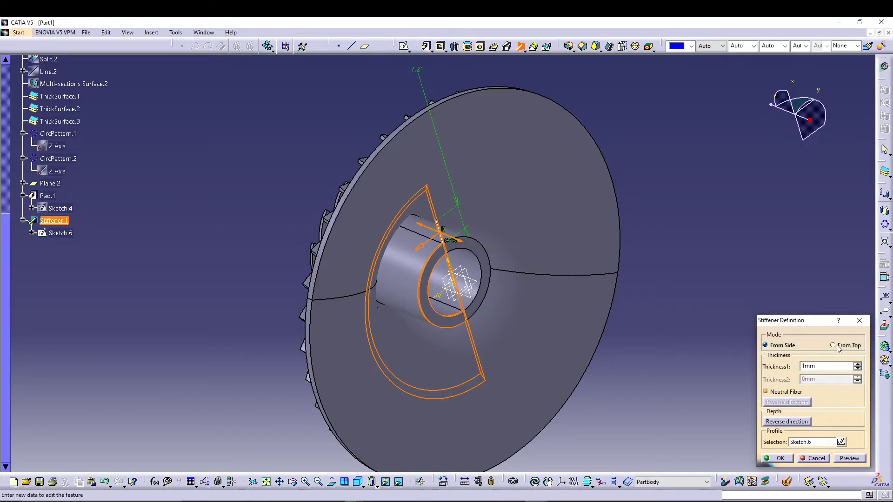
click(837, 347)
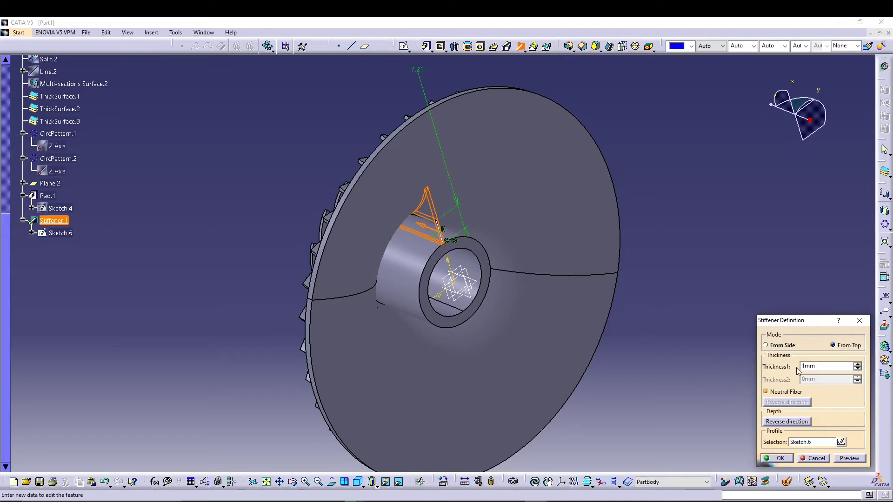
middle_drag(685, 292, 600, 241)
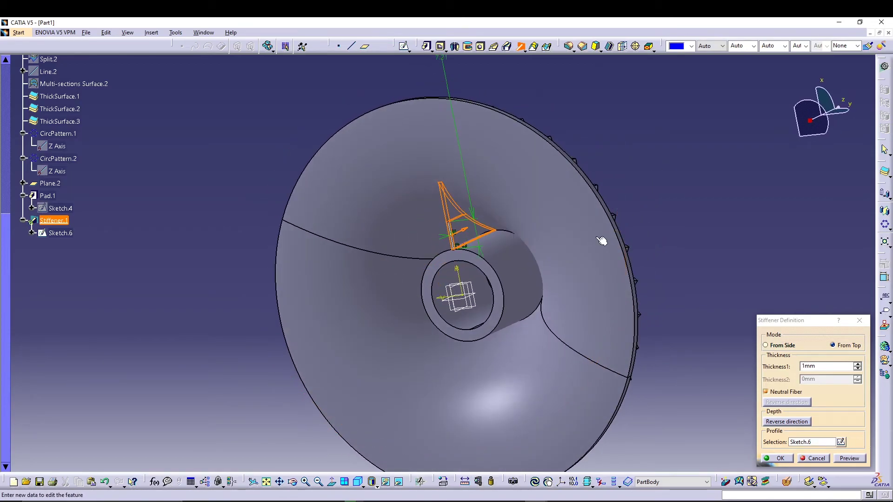
click(858, 365)
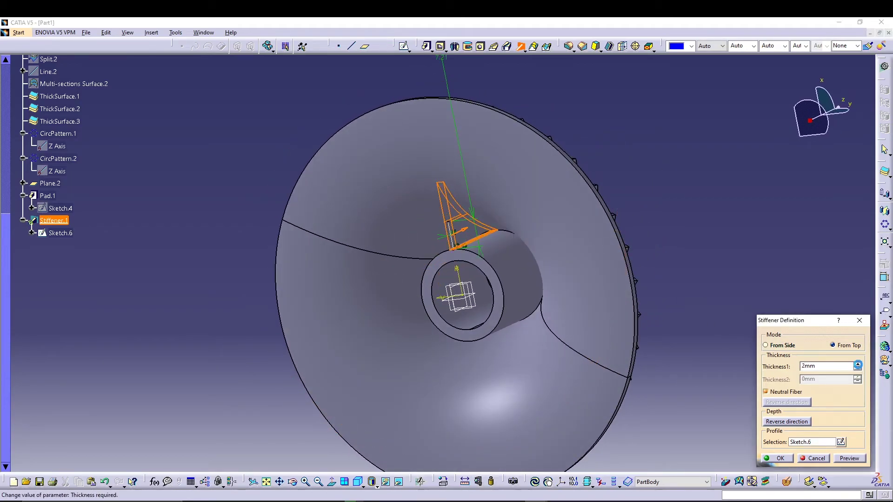
click(857, 365)
click(858, 365)
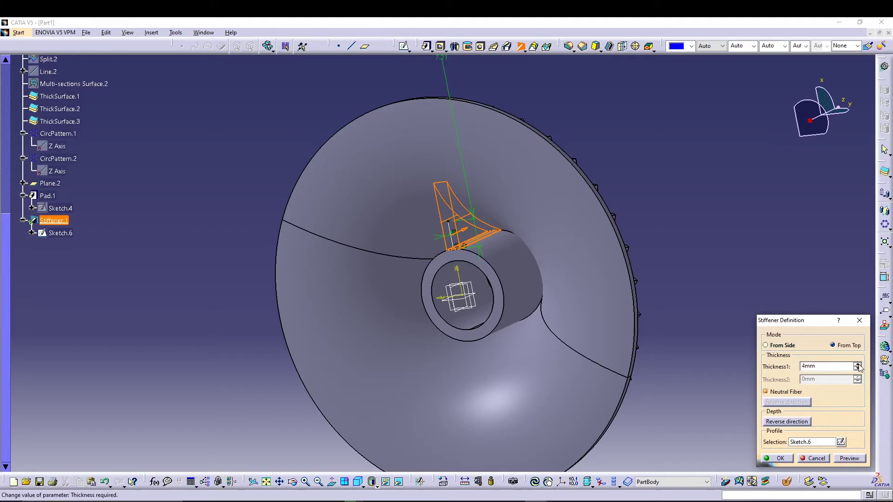
click(858, 365)
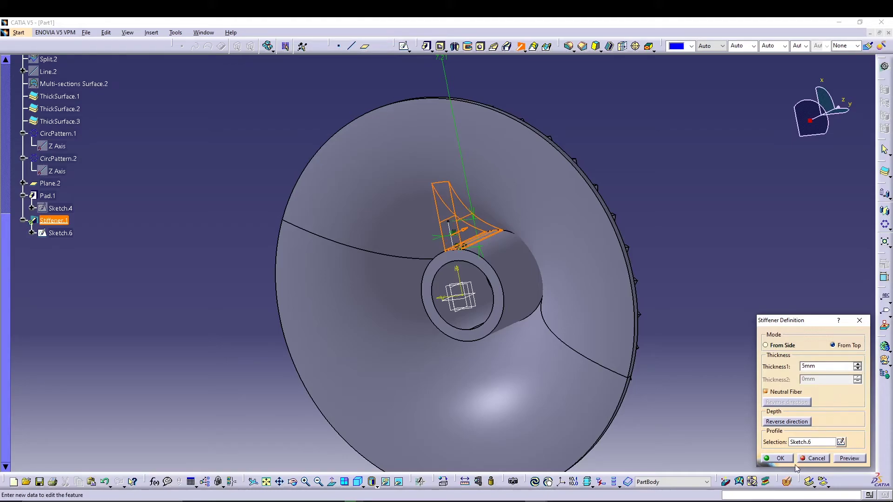
click(780, 459)
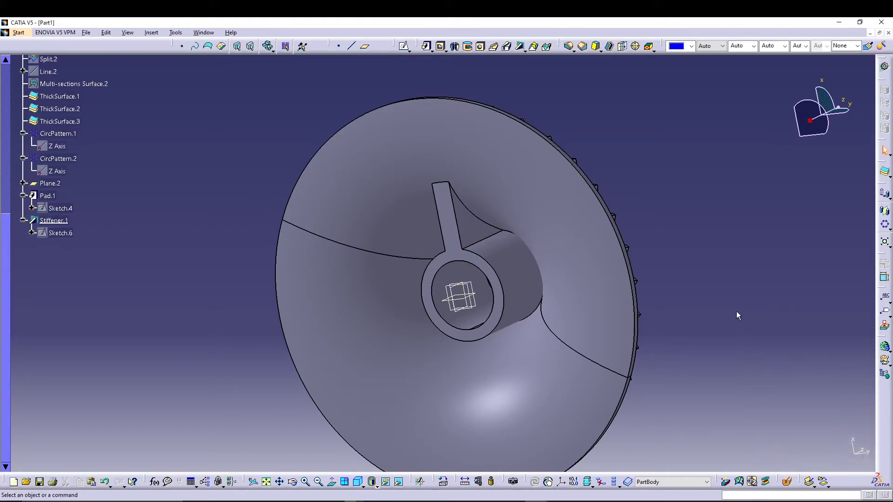
Step: Pattern the stiffener circularly around the Z axis as a complete crown with 4 instances
middle_drag(733, 302, 772, 228)
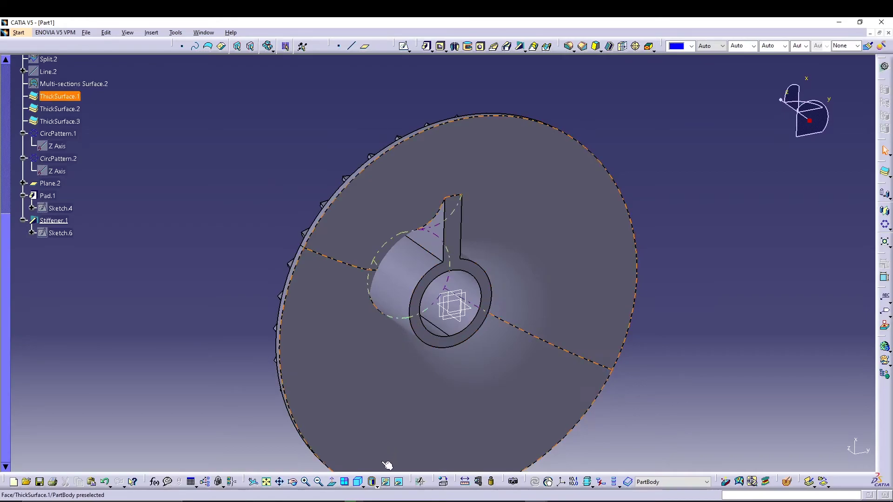
click(358, 482)
middle_drag(362, 430, 515, 163)
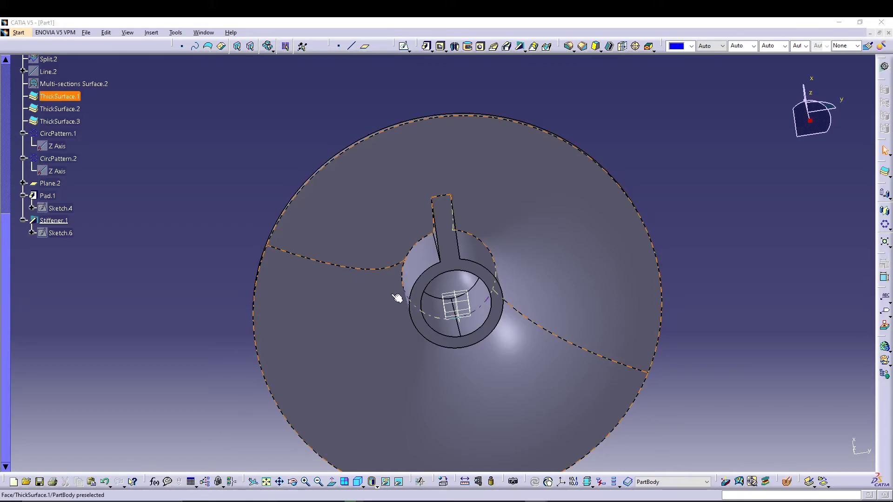
click(62, 221)
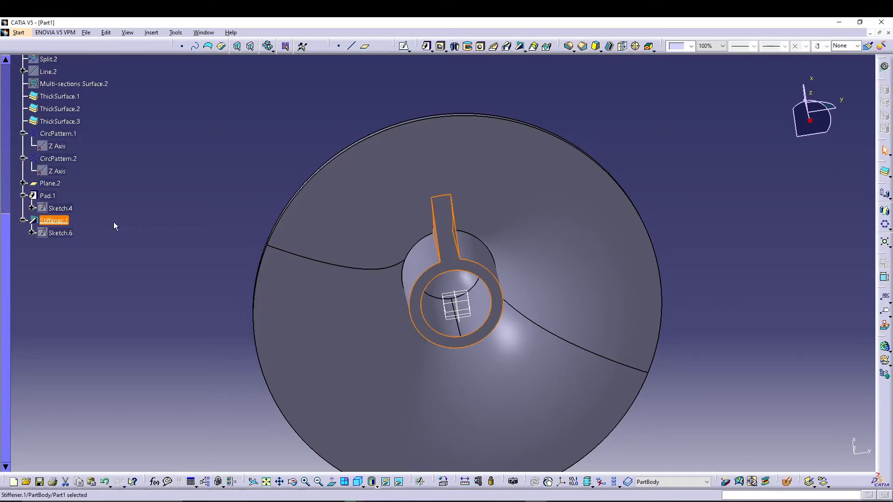
click(884, 225)
click(697, 243)
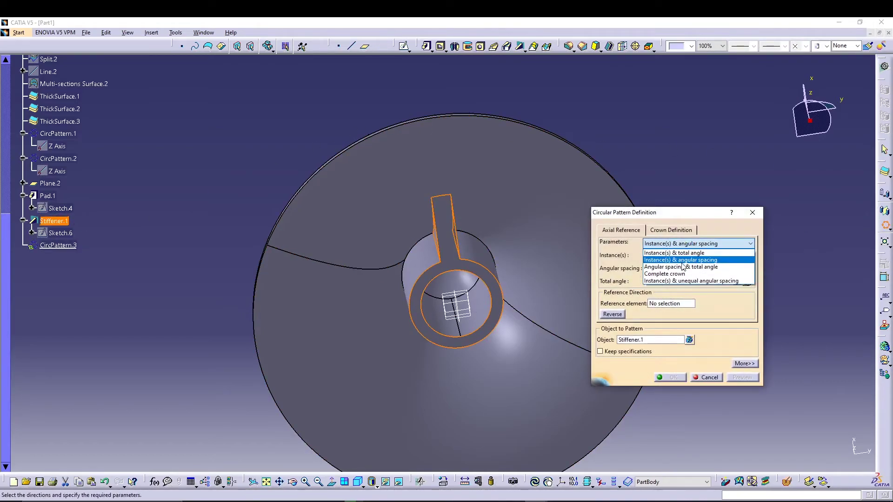
click(674, 276)
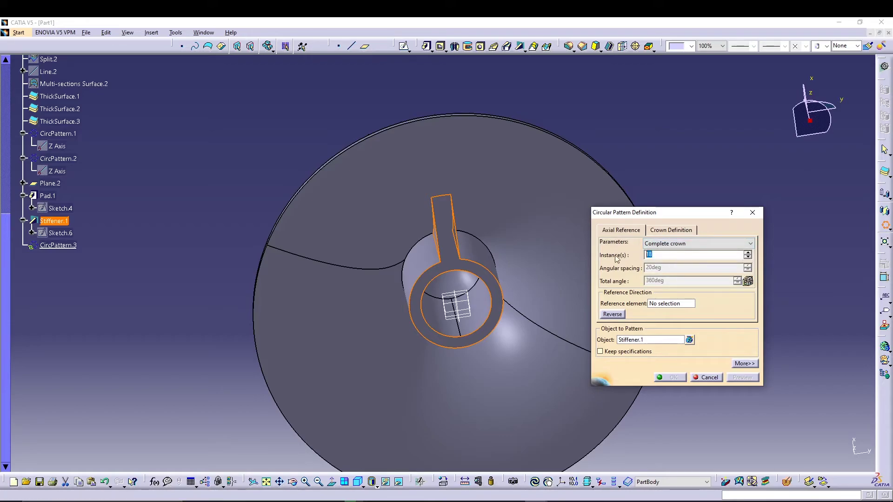
right_click(668, 307)
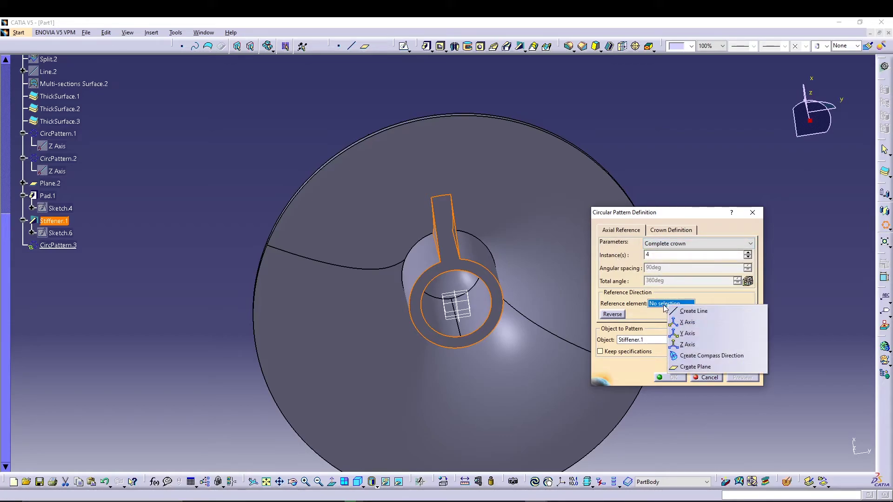
click(687, 344)
click(675, 377)
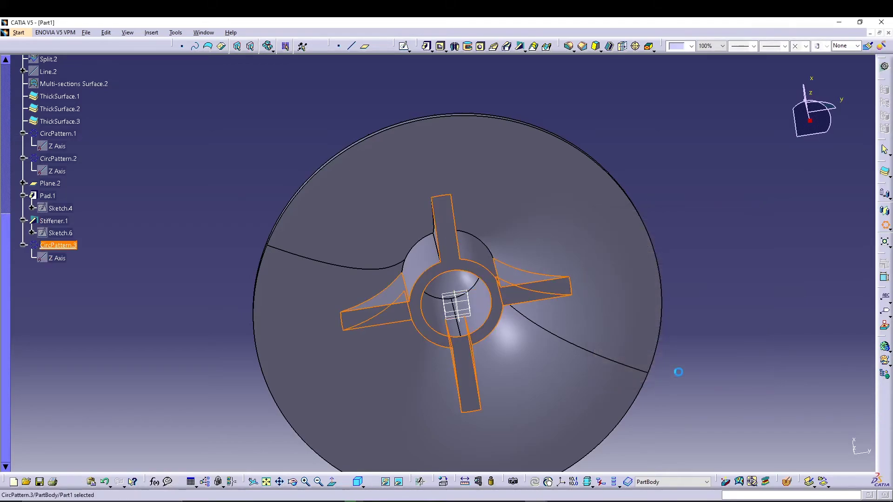
middle_drag(713, 205, 516, 264)
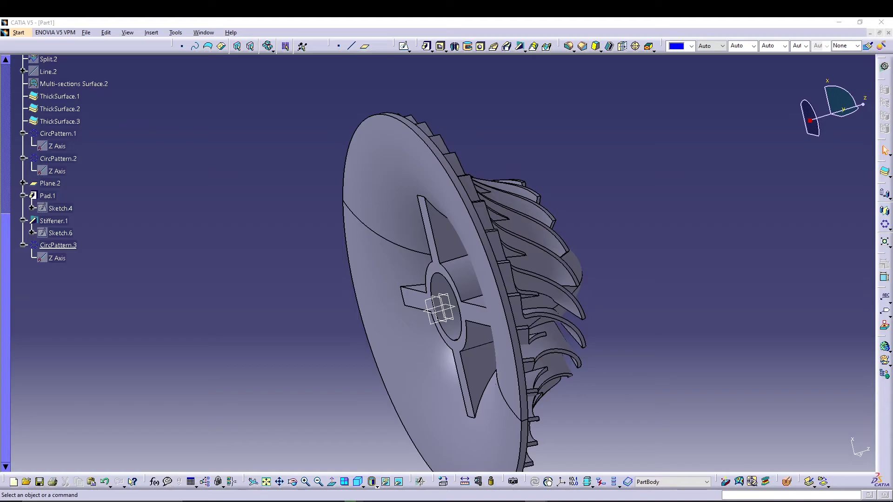
Step: Create a sketch on the boss's end face, project the boss's inner circular edge into it and exit the sketch
click(436, 263)
click(404, 46)
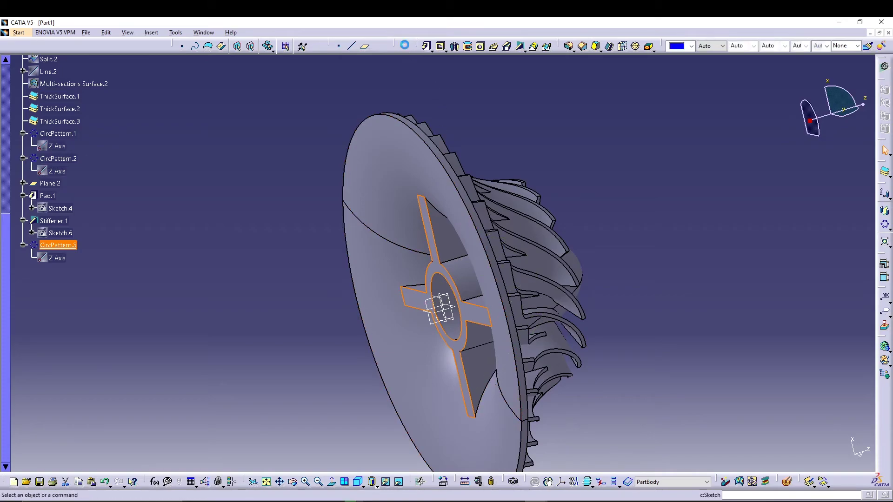
click(417, 232)
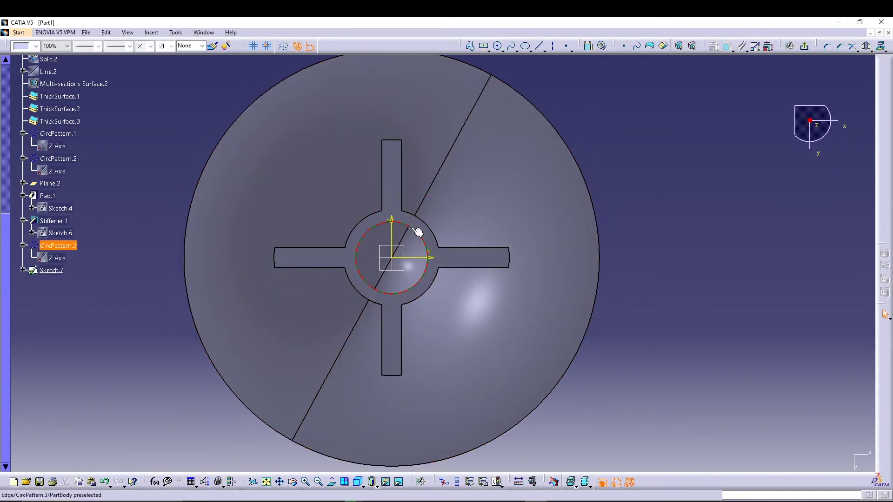
click(804, 46)
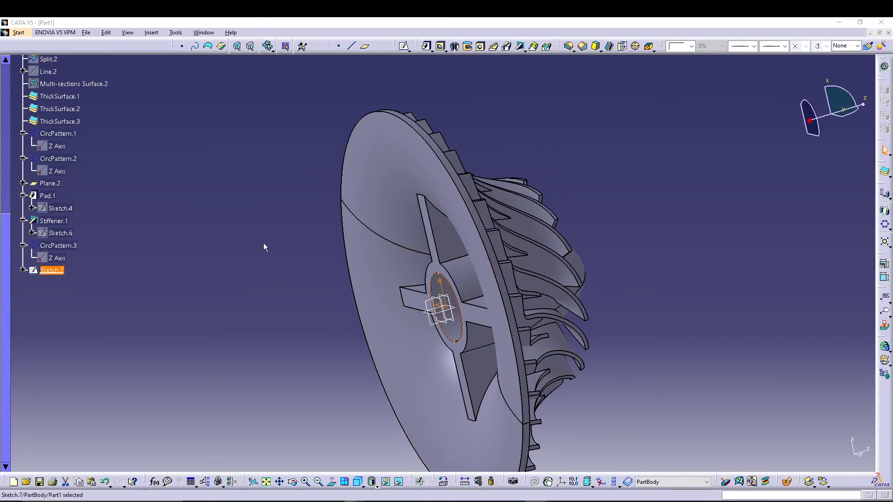
Step: Cut a pocket from the projected circle through the hub with the limit type Up to last
click(441, 46)
mouse_move(650, 167)
middle_down()
mouse_move(481, 241)
mouse_move(492, 240)
middle_up()
click(740, 240)
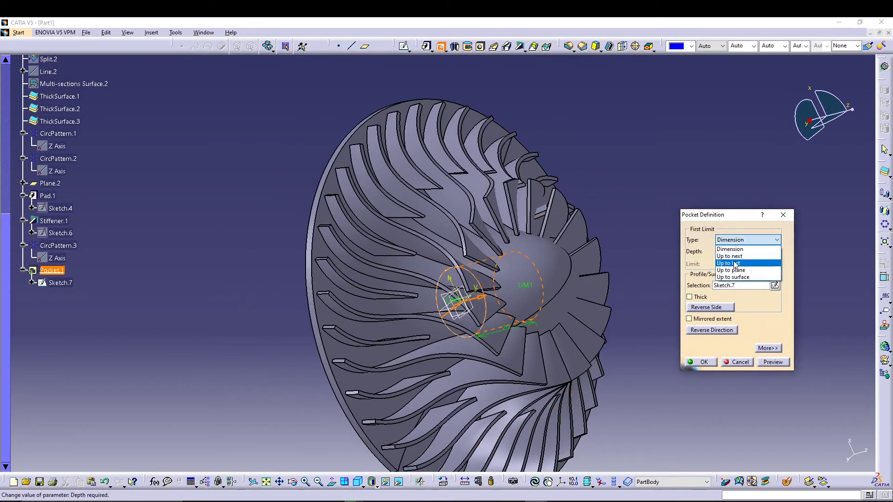
click(735, 264)
click(773, 361)
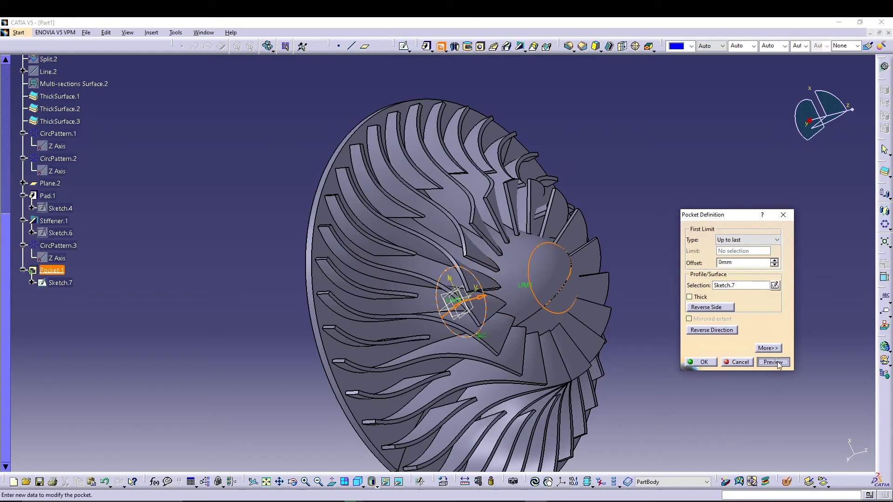
click(703, 364)
middle_drag(714, 265, 521, 242)
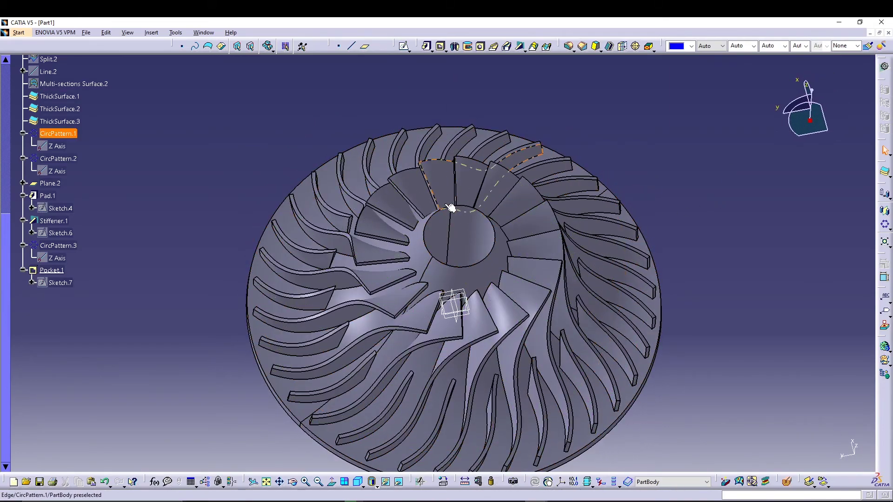
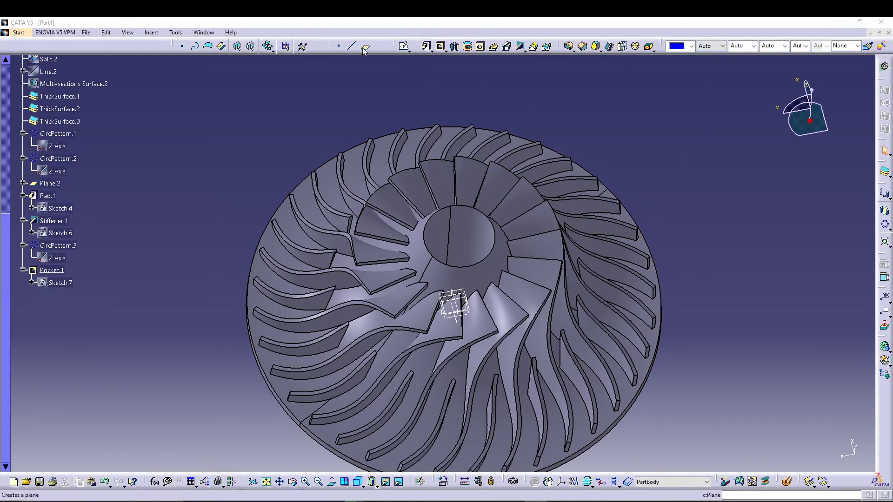
Step: Create a Circle / Sphere / Ellipse centre point from the circular edge of the bore on the bladed side of the hub
click(339, 46)
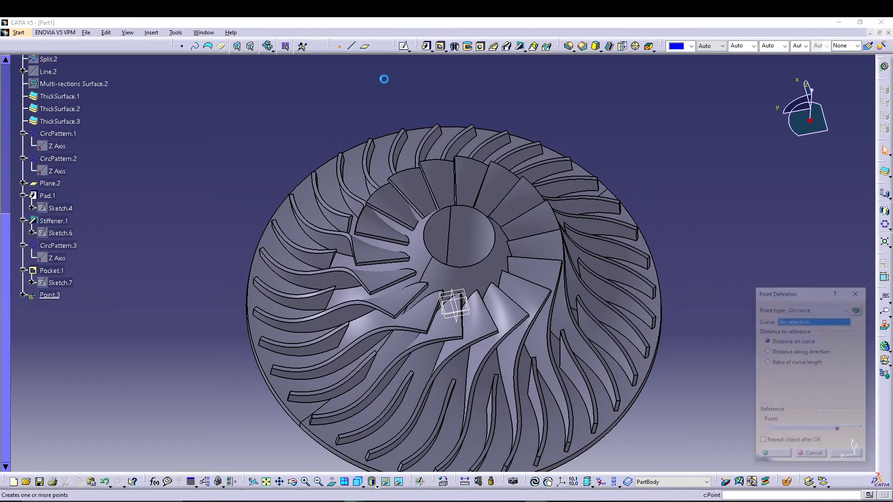
click(798, 309)
click(806, 347)
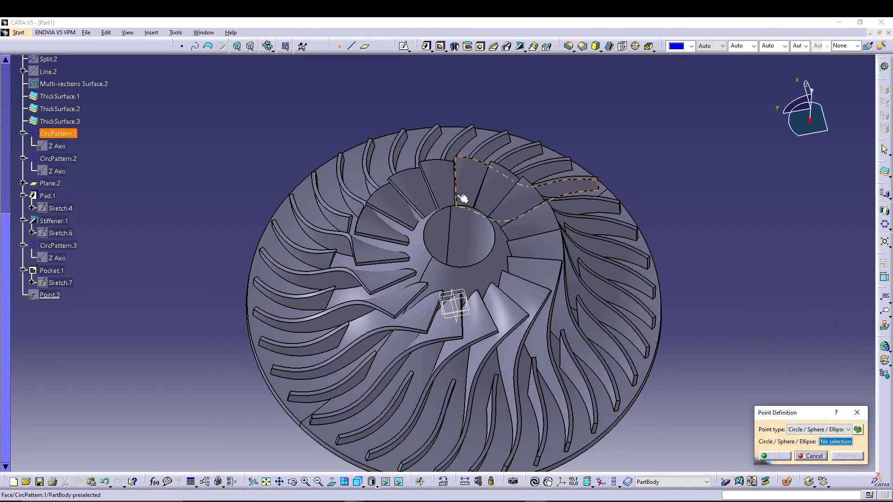
click(490, 260)
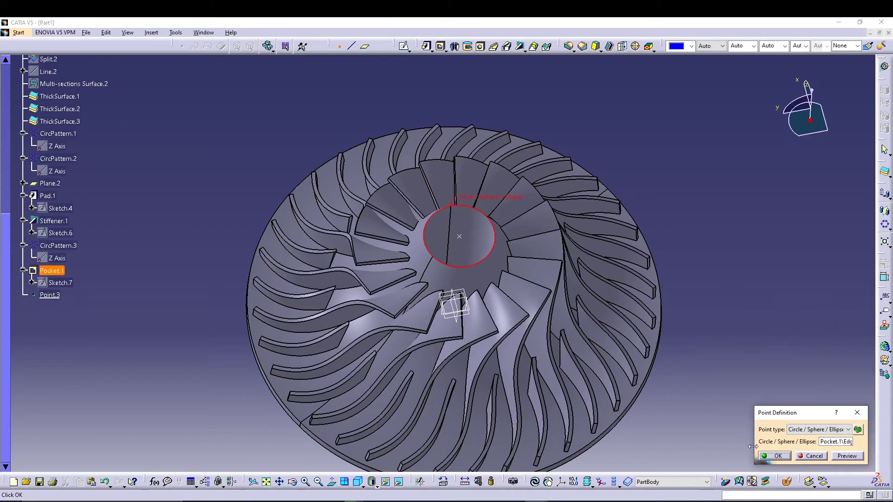
click(774, 456)
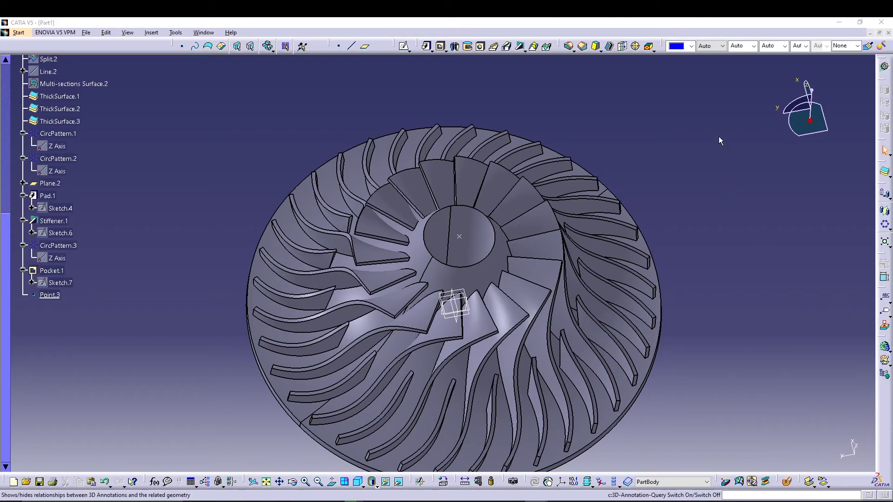
Step: Create a Parallel through point plane referencing the xy plane and passing through the bore's centre point
click(365, 46)
scroll(121, 193, up, 5)
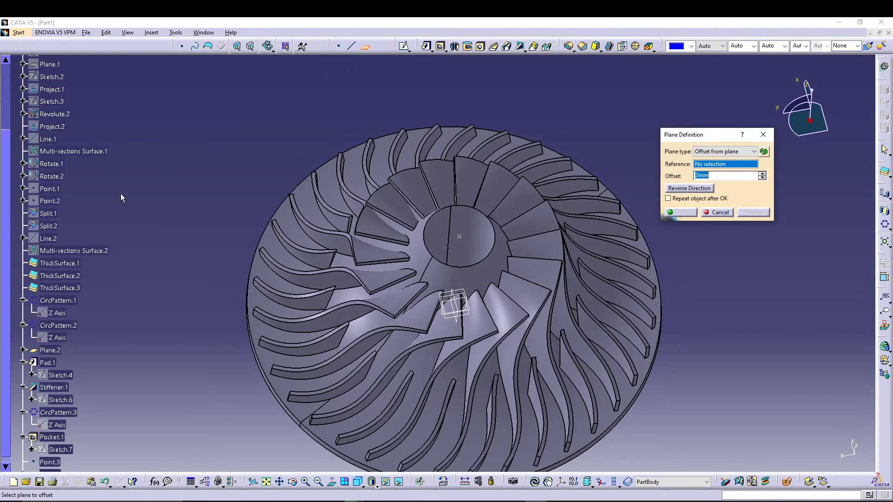
click(754, 152)
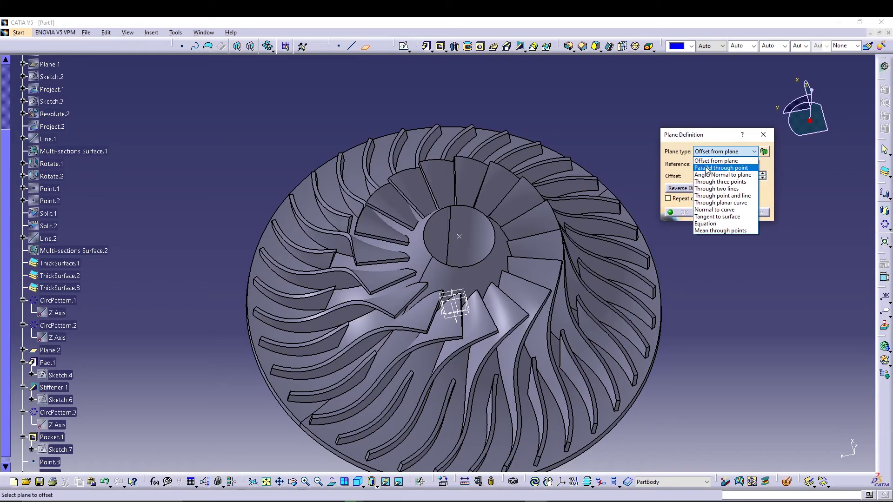
click(706, 168)
scroll(145, 159, up, 8)
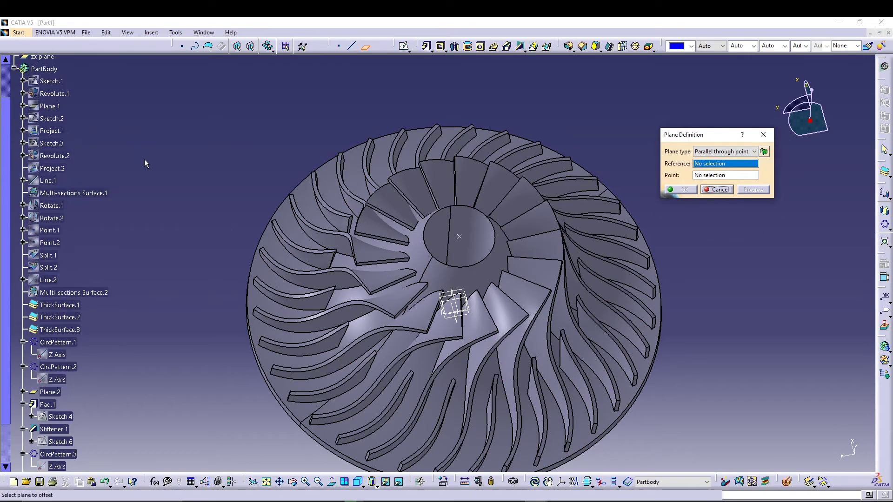
click(42, 282)
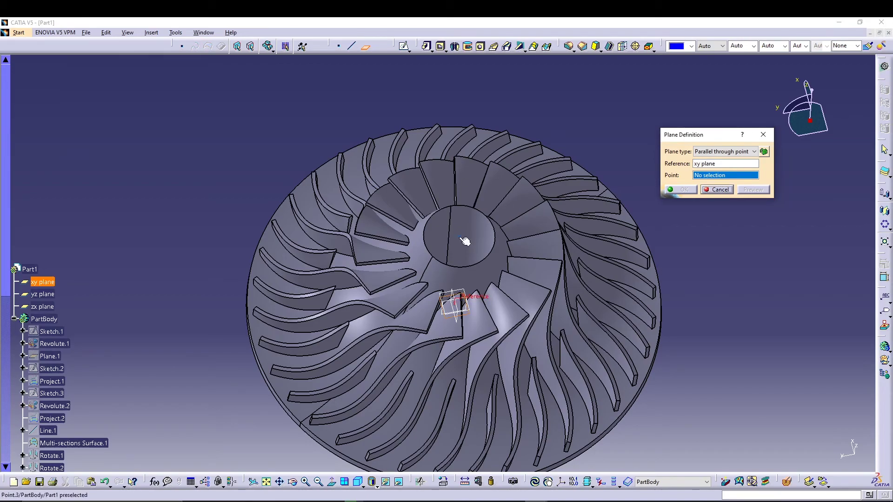
click(464, 237)
click(689, 191)
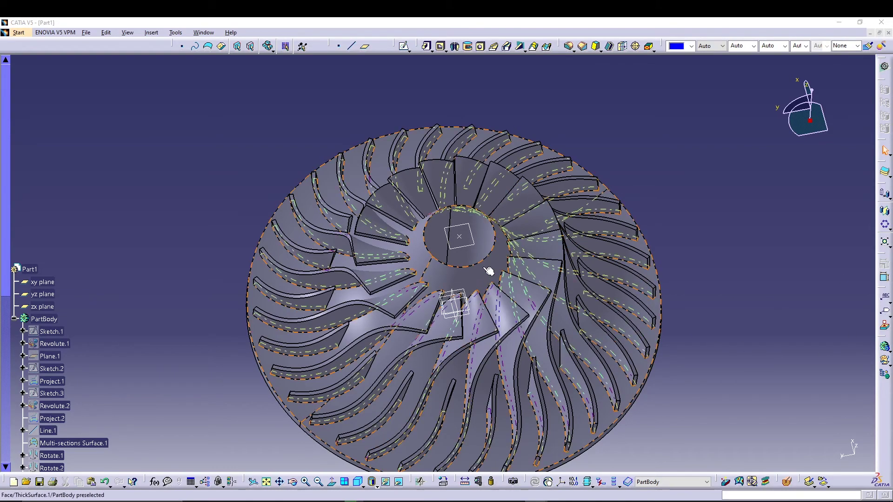
Step: Start a sketch on the new plane and project the circular edge of the bore into it
click(471, 240)
click(403, 46)
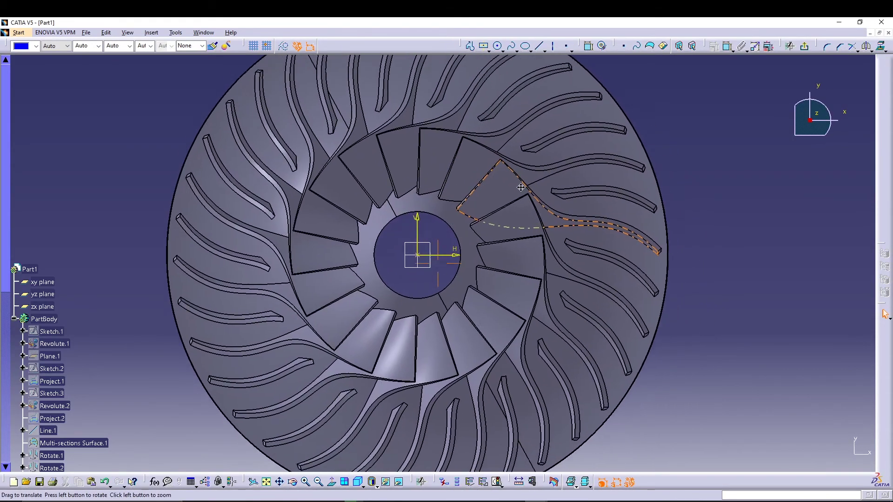
middle_drag(521, 187, 518, 181)
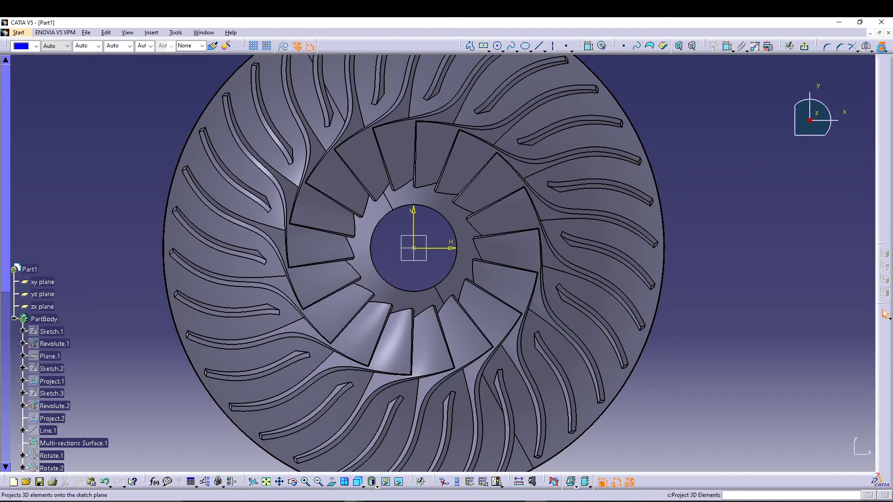
click(455, 231)
click(782, 215)
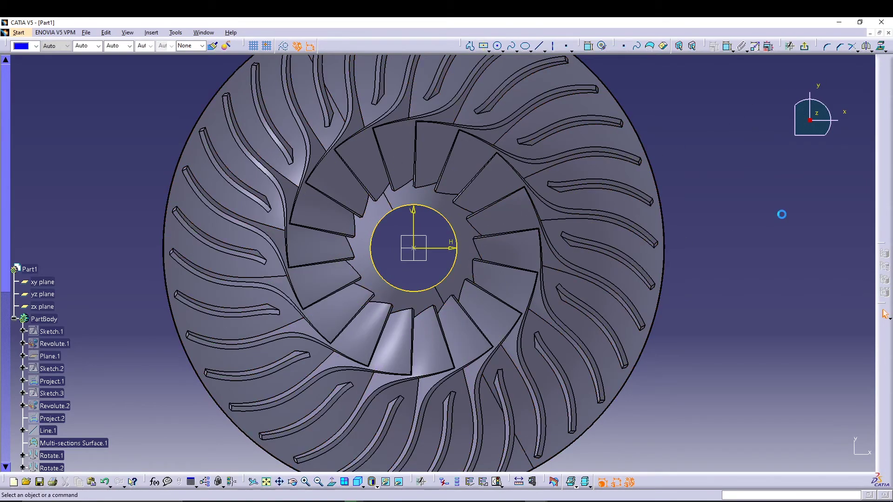
Step: Offset the projected bore circle outward by 4 mm
click(333, 482)
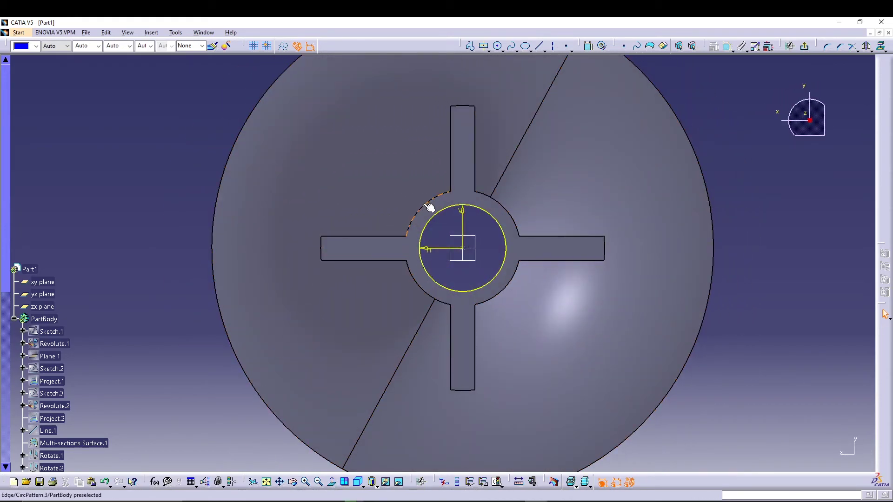
click(424, 205)
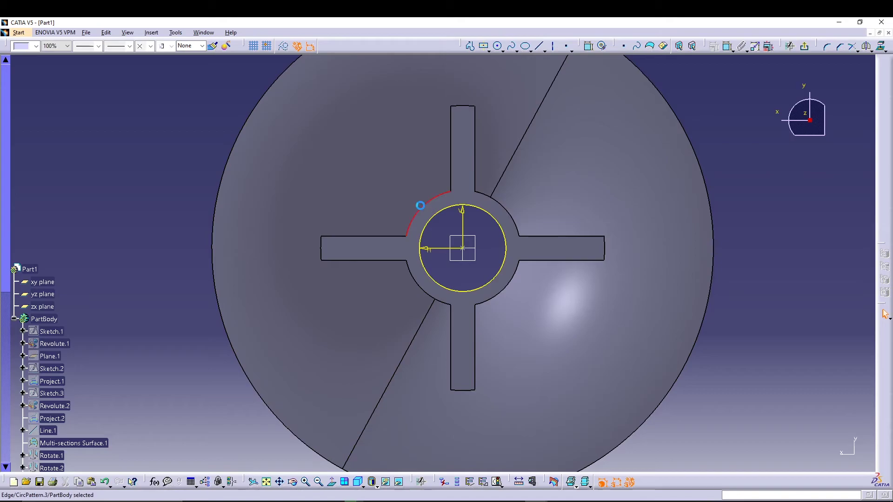
click(757, 181)
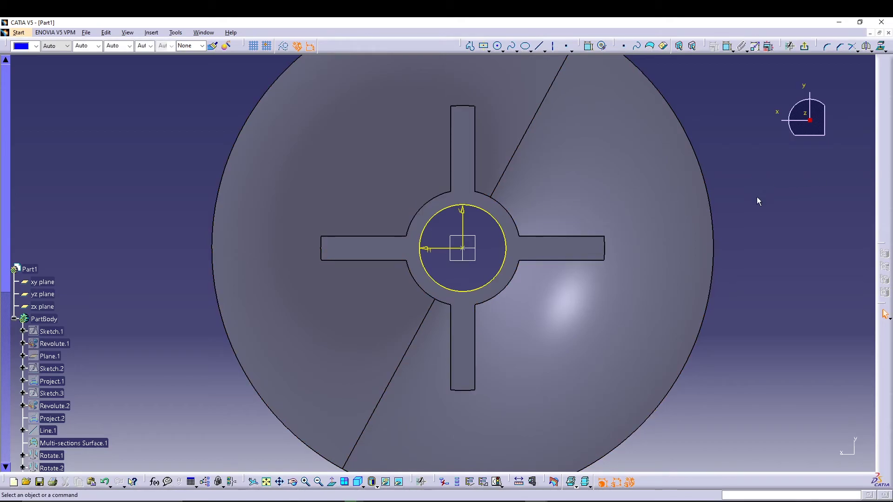
click(504, 230)
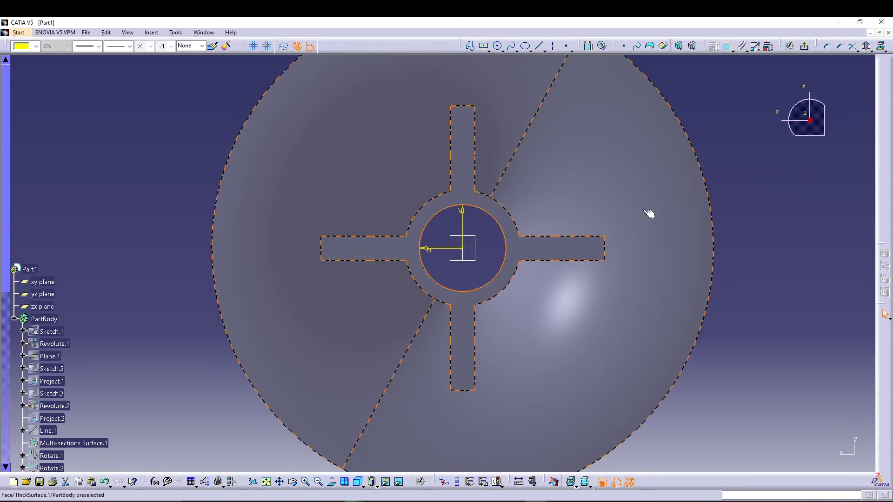
click(872, 50)
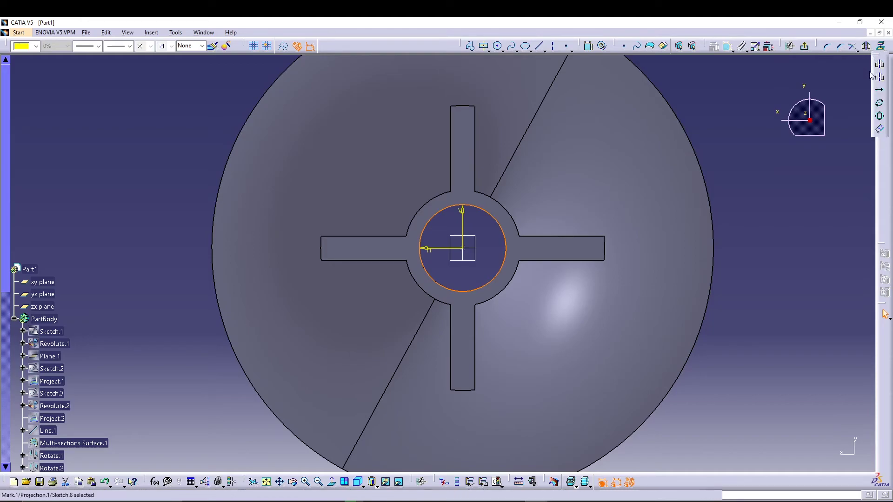
click(877, 133)
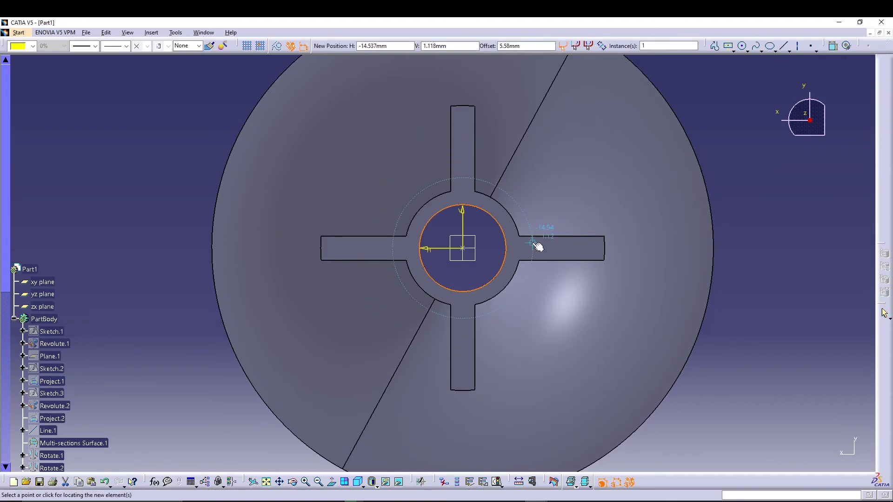
key(Tab)
key(Tab)
text(4)
key(Return)
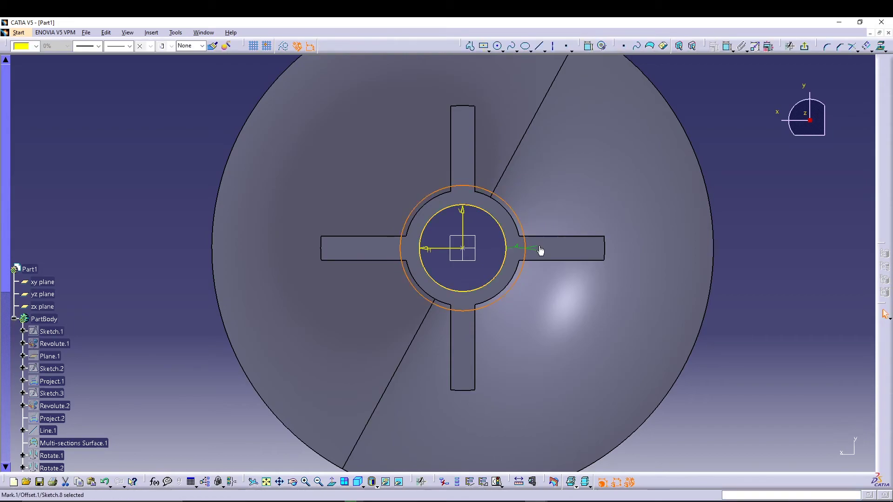
click(742, 199)
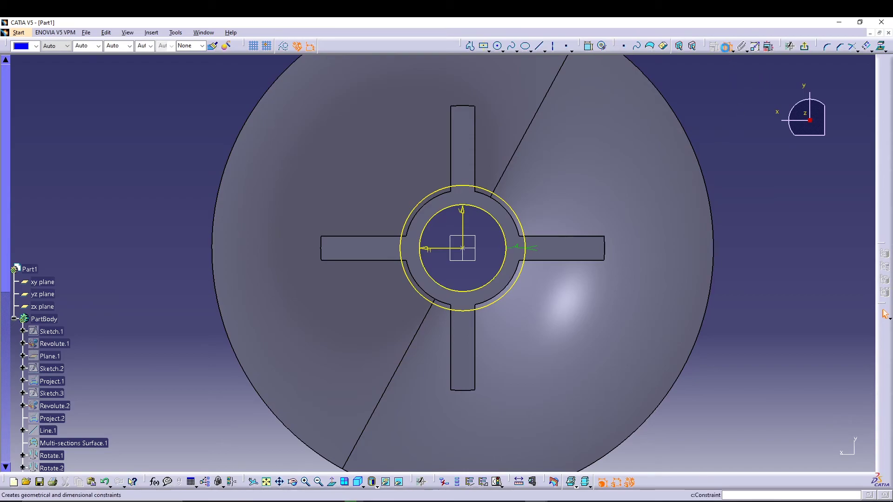
Step: Dimension the offset circle's diameter, place the dimension outside the hub and exit the sketch
click(514, 218)
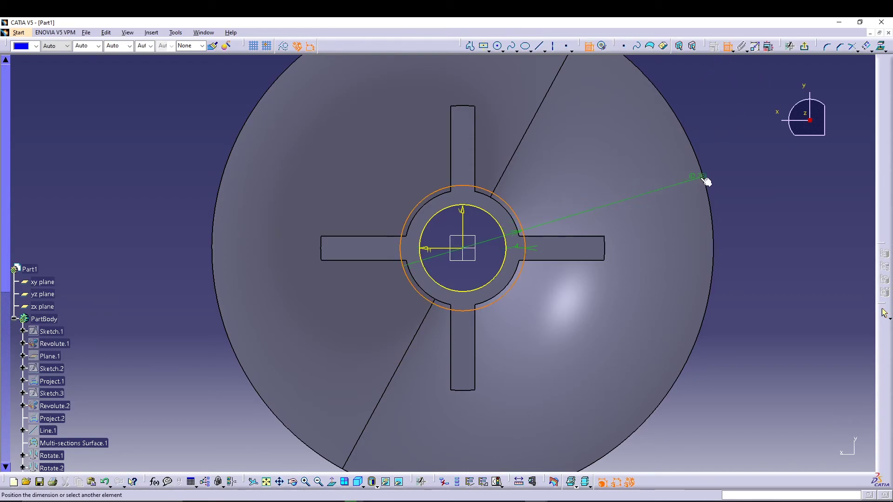
click(723, 172)
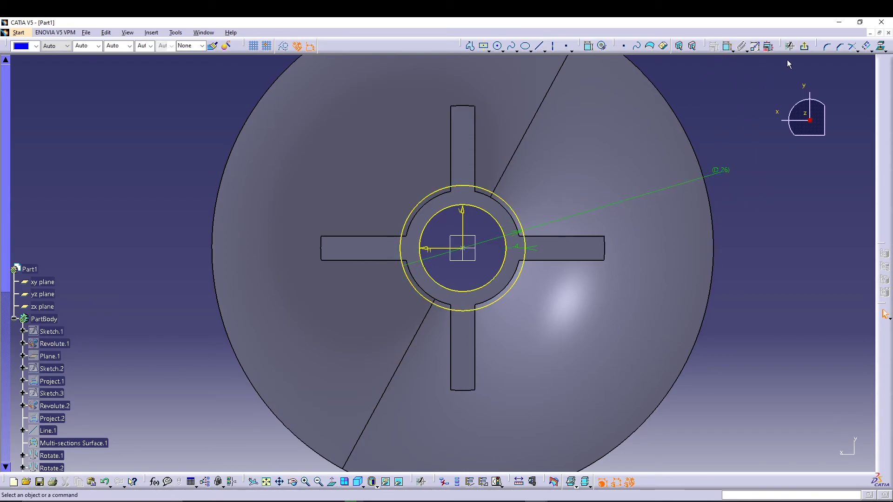
click(804, 46)
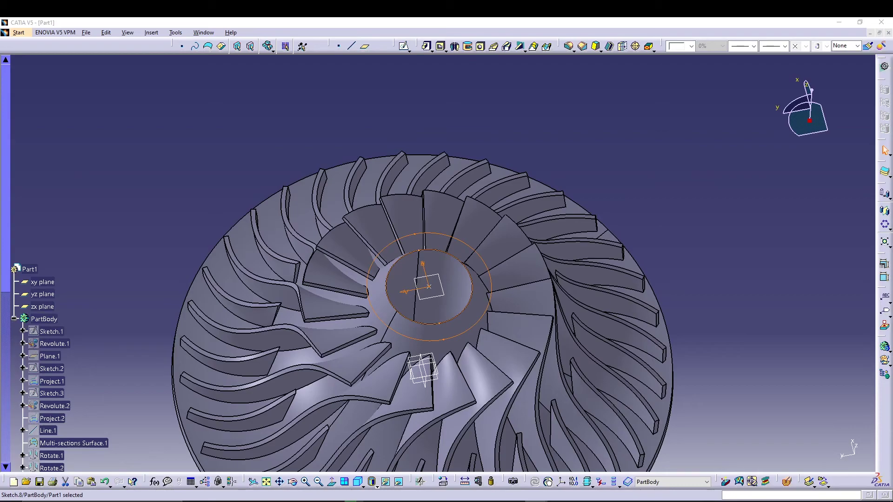
Step: Extrude the ring sketch as a 3 mm pad with the direction reversed towards the hub
click(427, 46)
middle_drag(548, 425, 610, 316)
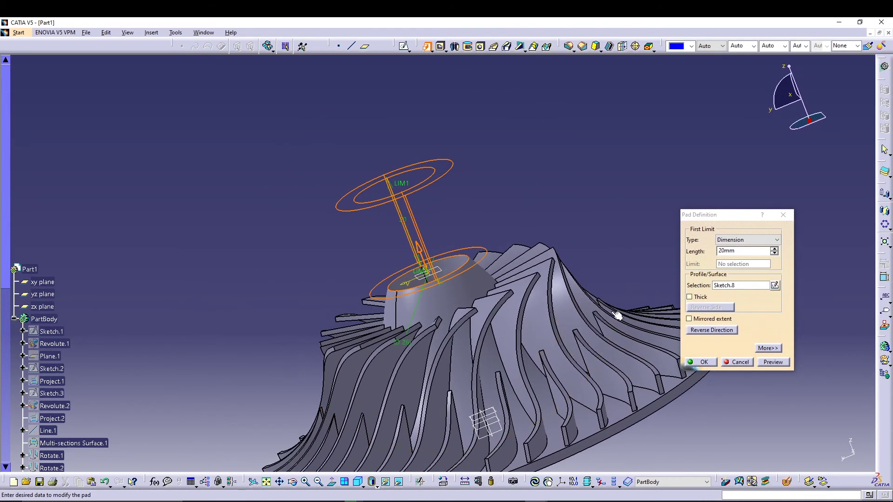
click(698, 330)
double_click(721, 251)
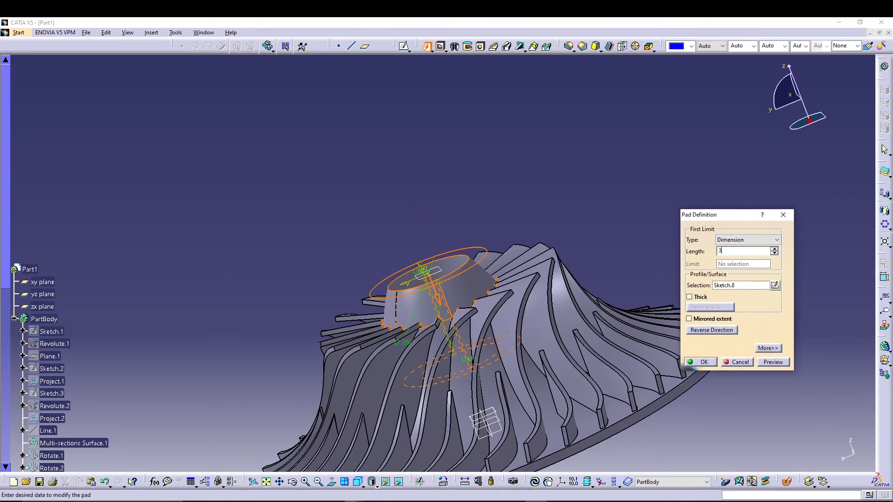
click(773, 362)
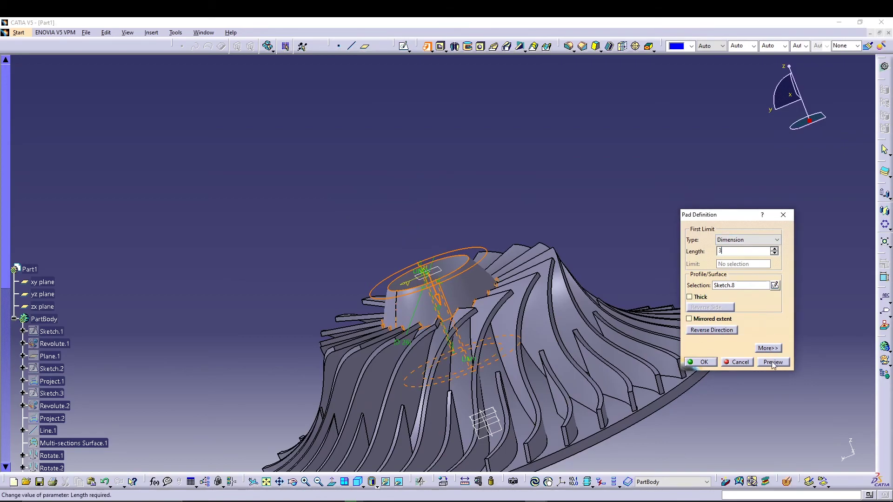
click(703, 363)
middle_drag(624, 235, 398, 401)
Step: Hide the remaining visible reference geometry, including the xy, yz and zx planes
click(385, 482)
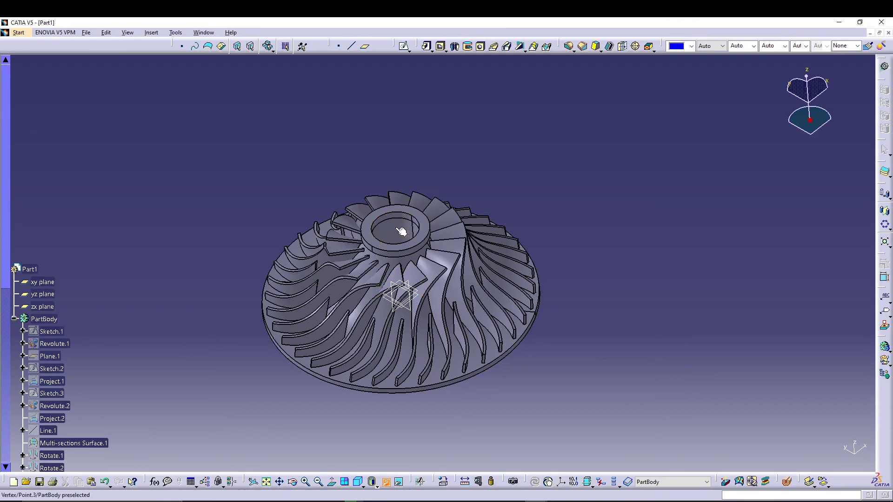
click(405, 289)
click(404, 289)
click(405, 289)
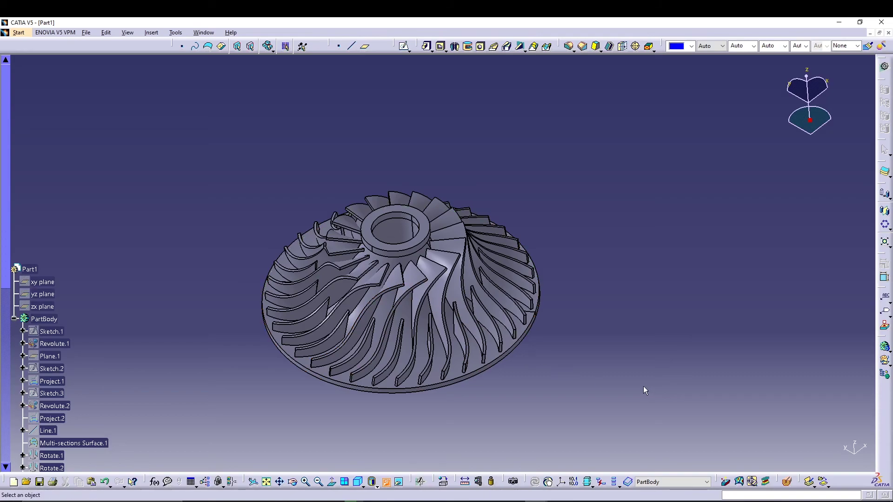
Step: Switch the display to shading with material and apply the Nickel metal material to the part body
click(384, 482)
click(377, 486)
click(384, 467)
click(443, 483)
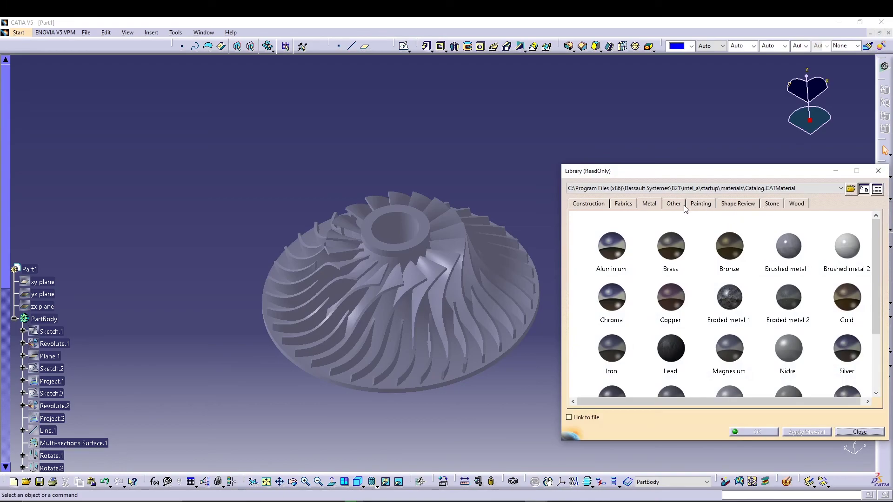
drag(786, 347, 486, 325)
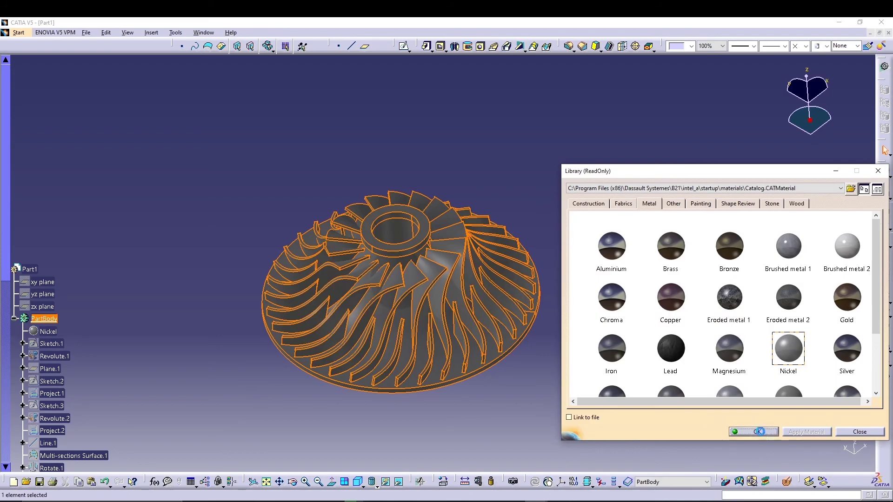
click(757, 432)
Step: Set the rendering type of the part body's Nickel material to Diffuse and apply it
click(47, 332)
key(alt+Return)
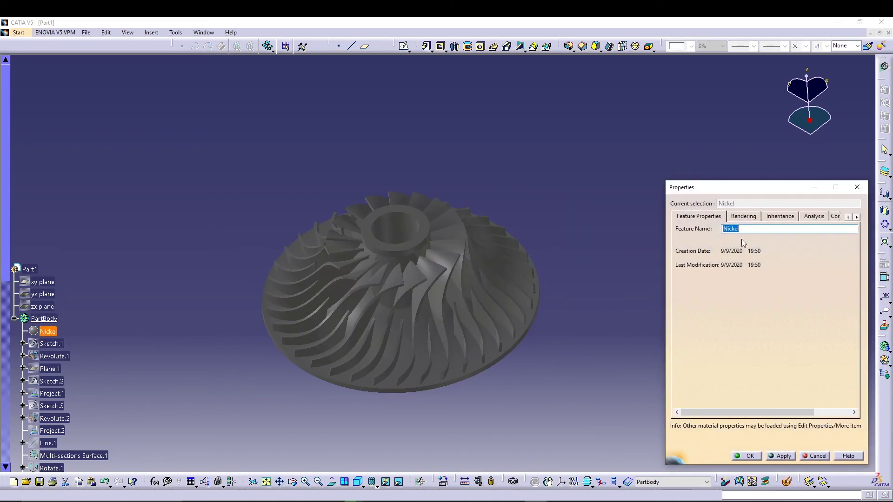
click(743, 216)
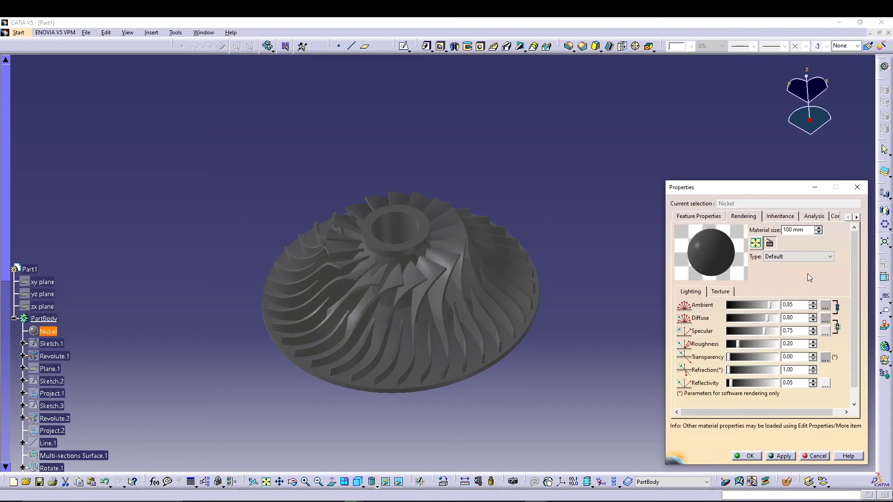
click(797, 257)
click(787, 281)
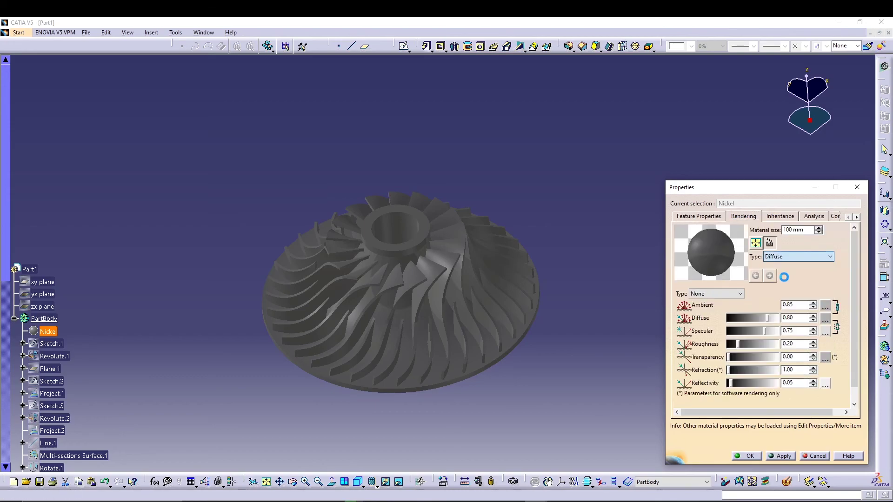
click(781, 457)
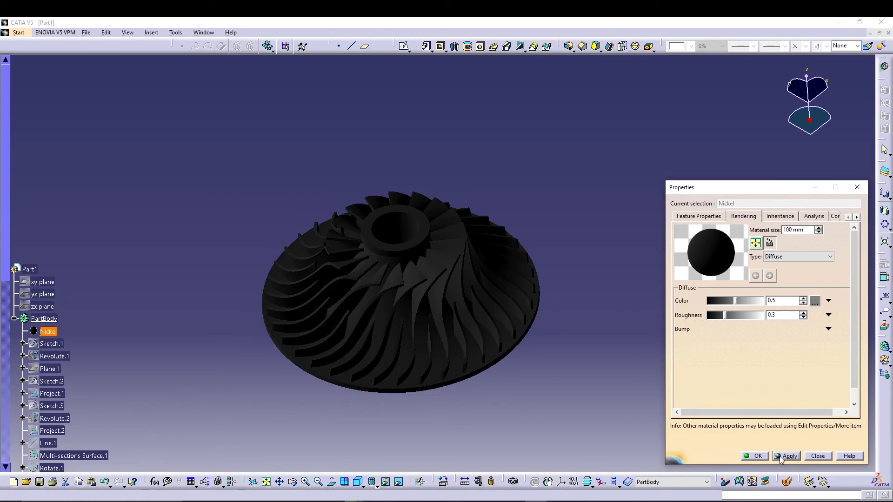
Step: Choose a dark reddish-brown diffuse colour for the Nickel material and apply it
click(815, 302)
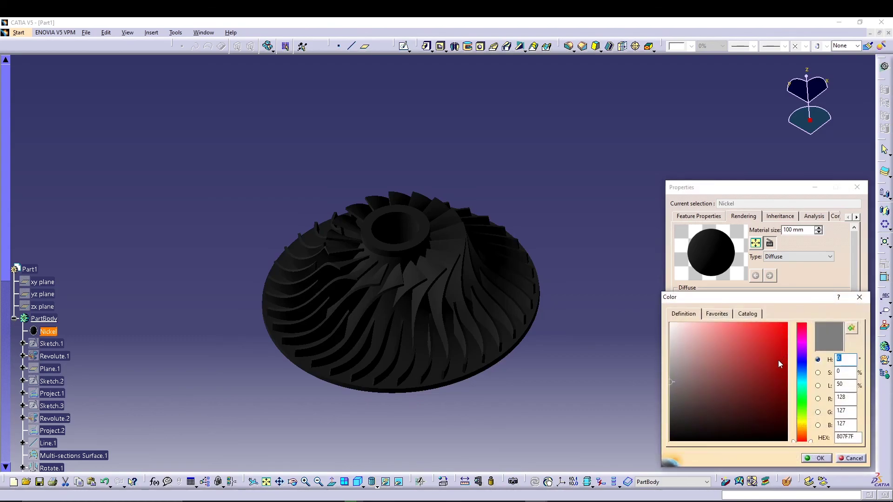
click(704, 396)
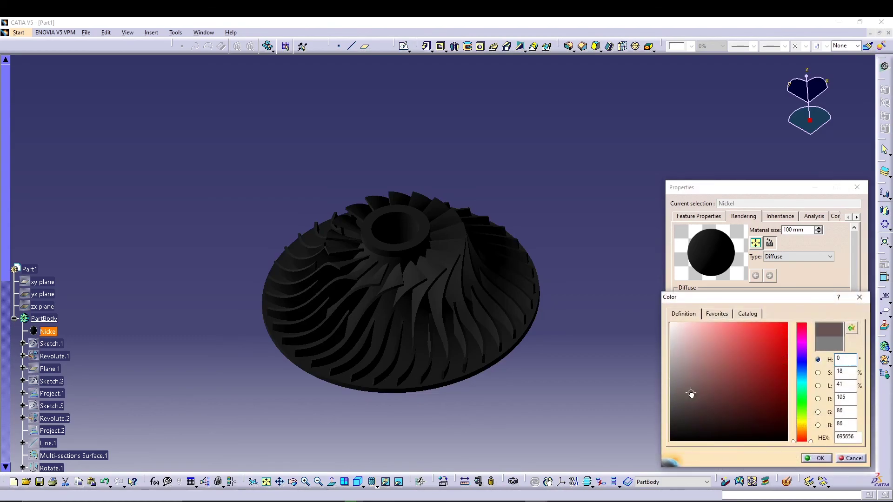
click(816, 458)
click(787, 455)
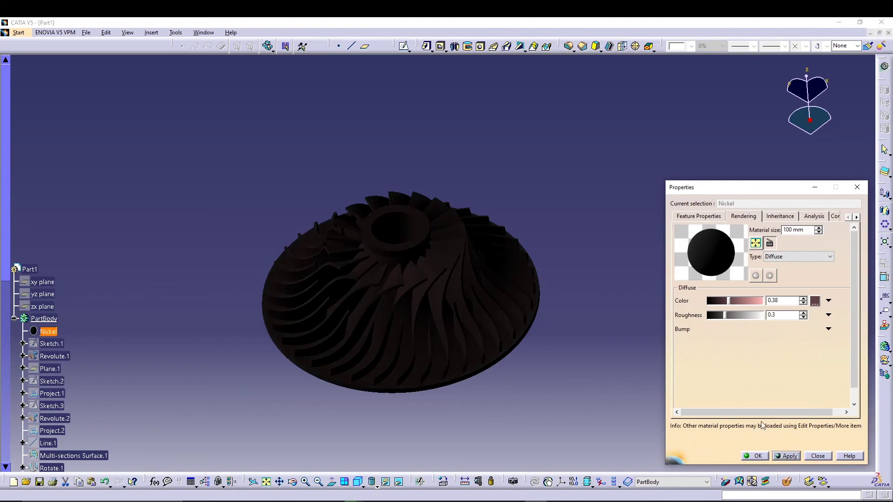
Step: Set the Nickel material's diffuse colour intensity to 0.96 and its roughness to 0.9, and accept the properties
drag(729, 301, 760, 305)
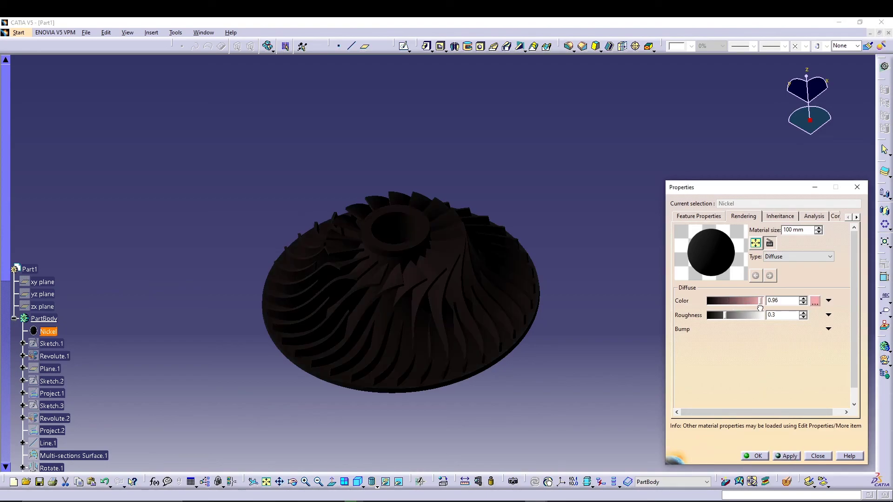
click(791, 457)
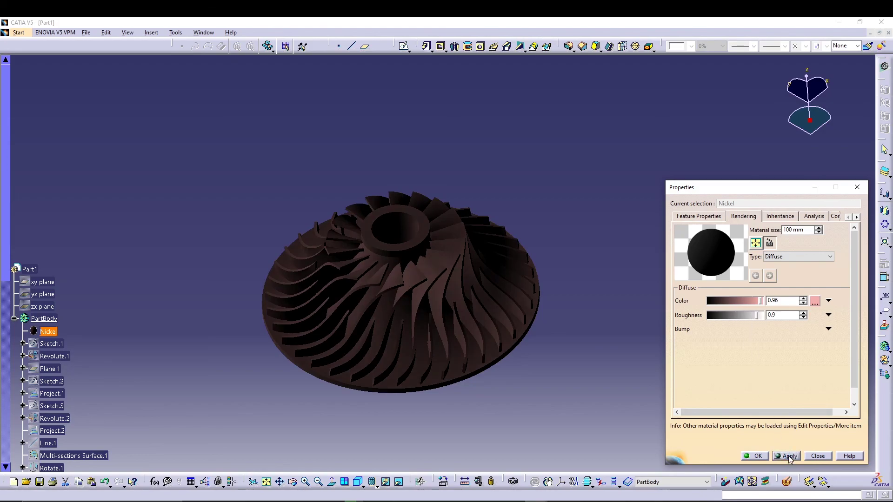
click(754, 457)
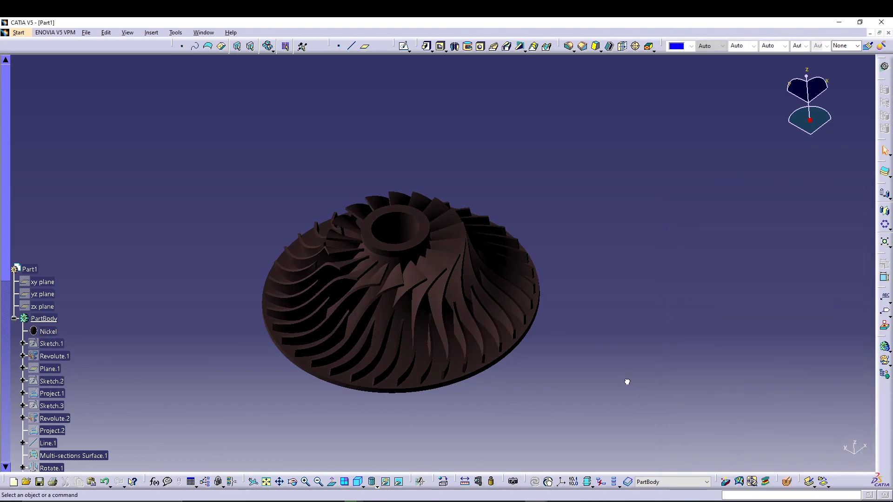
middle_drag(624, 194, 542, 229)
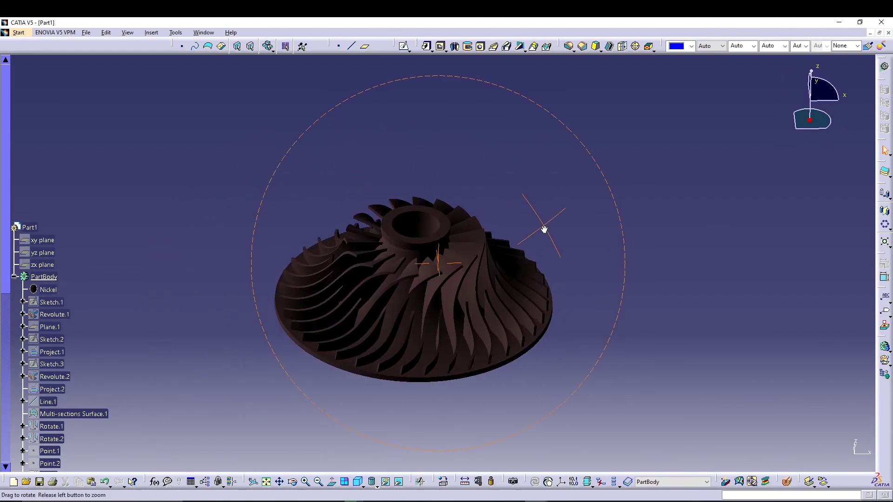
scroll(160, 237, down, 5)
scroll(160, 236, down, 10)
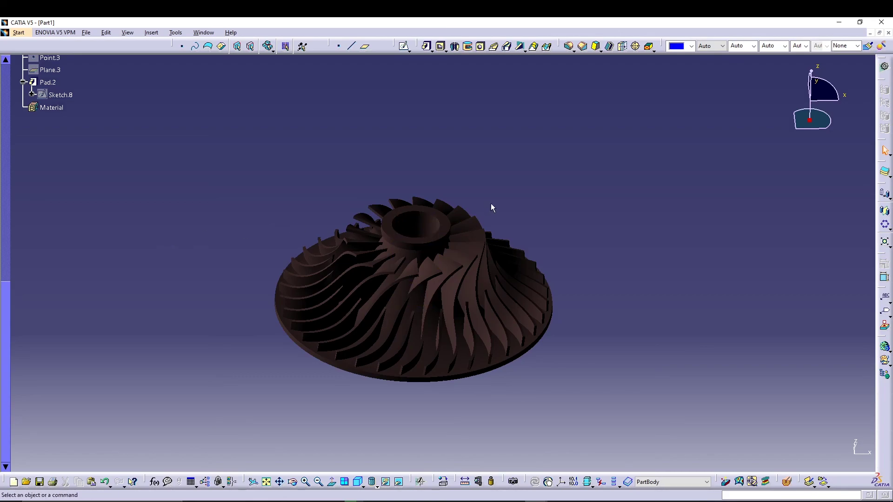
middle_drag(527, 178, 578, 191)
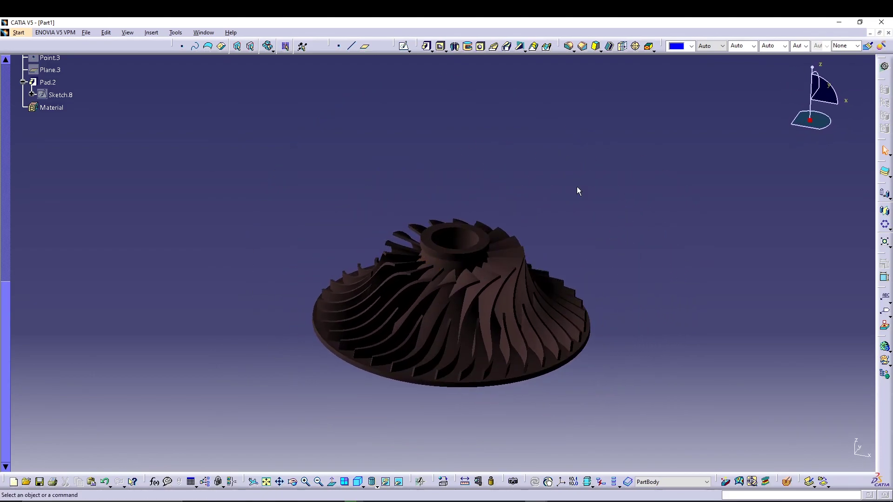